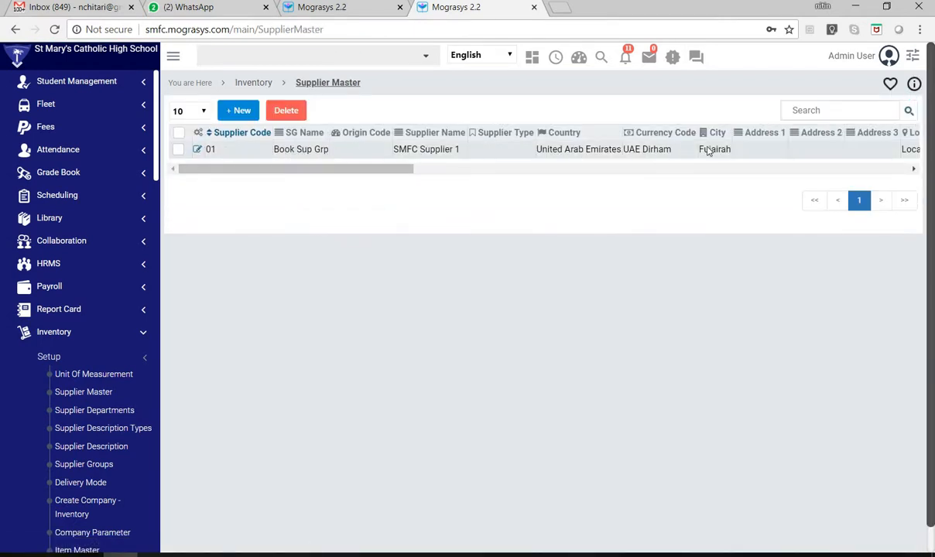
- From the Inventory setup list, open the Supplier Departments page and the Supplier Description Types page
left_click(256, 83)
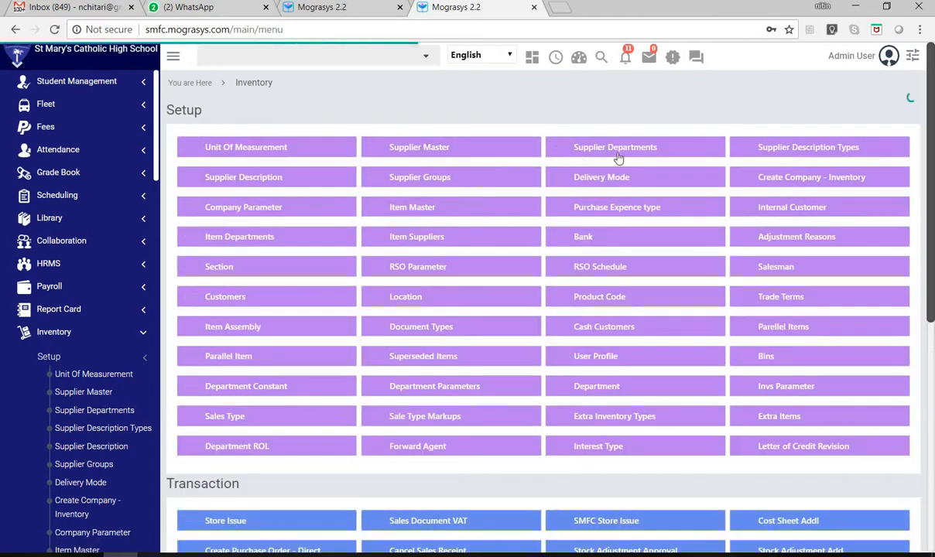
left_click(620, 154)
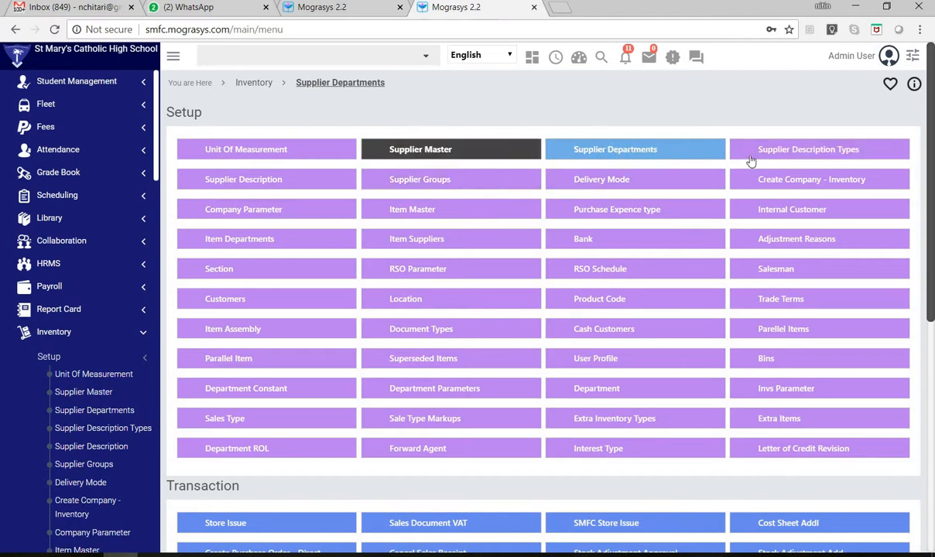
left_click(820, 152)
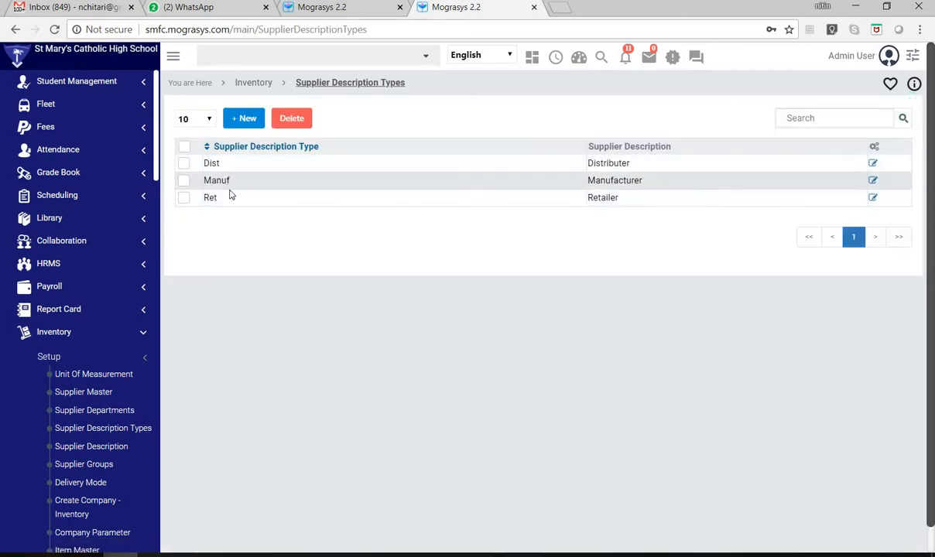
- Review the Supplier Description records and the Supplier Groups records in the Inventory setup
left_click(252, 84)
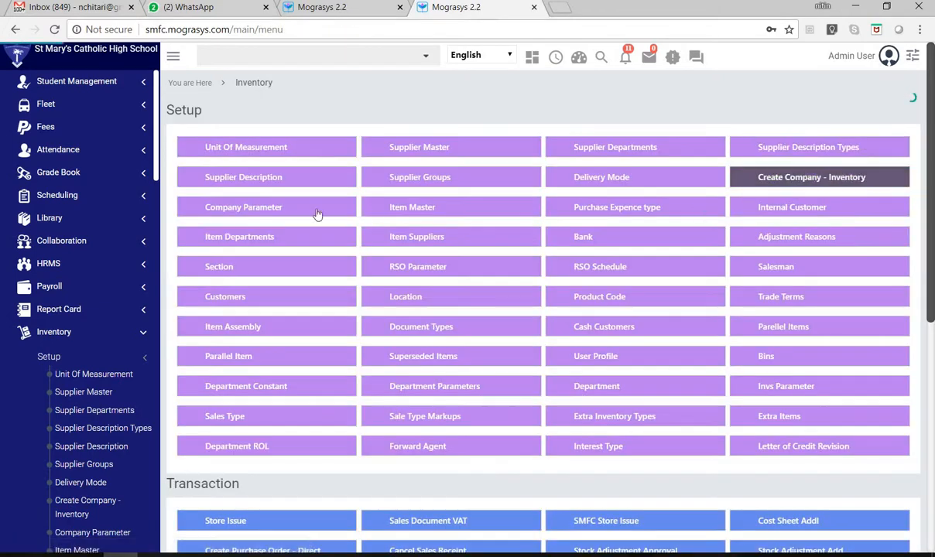
left_click(255, 175)
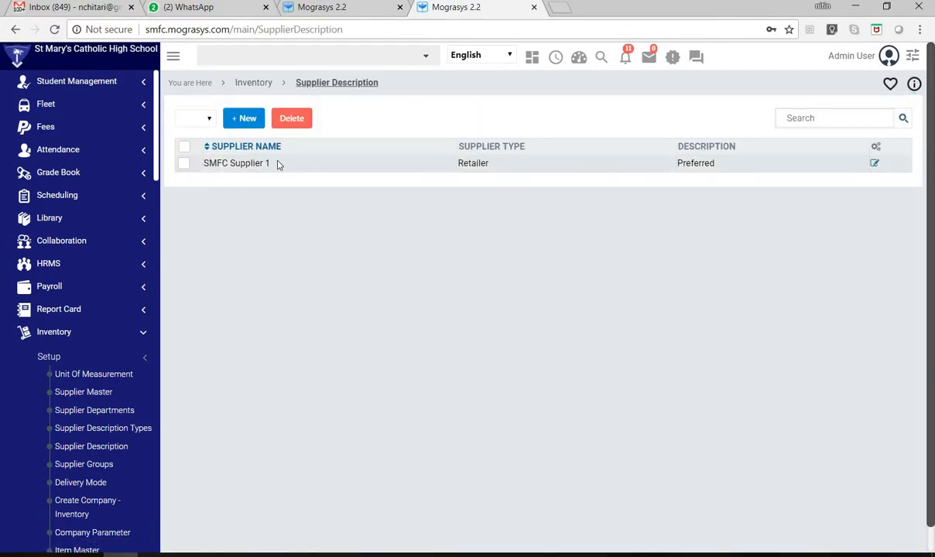
left_click(256, 85)
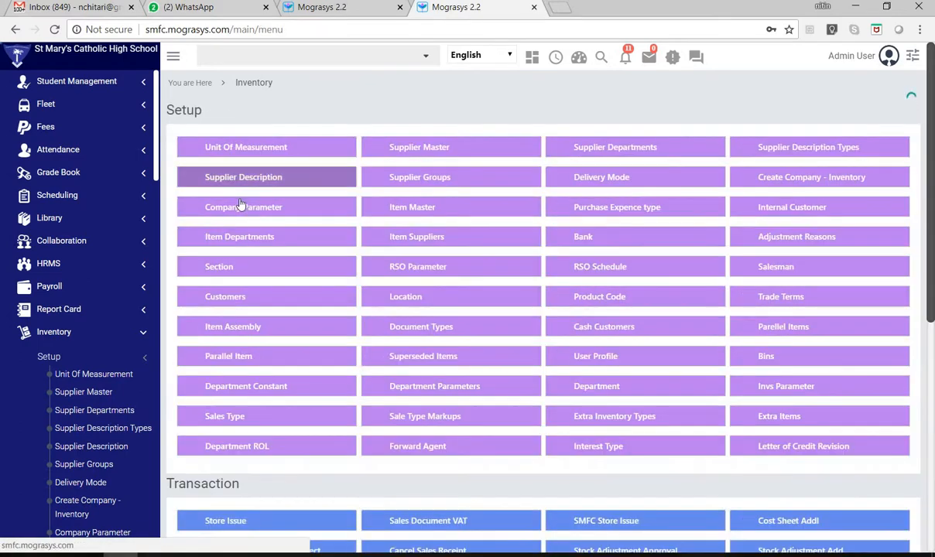
left_click(419, 189)
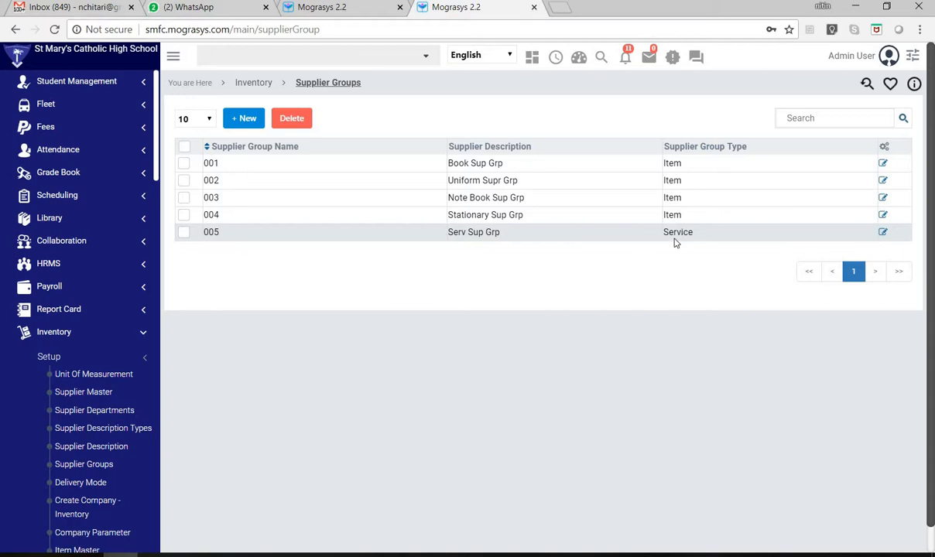
- Return to the Inventory setup list, select Delivery Mode, and view the Create Company - Inventory records
left_click(255, 83)
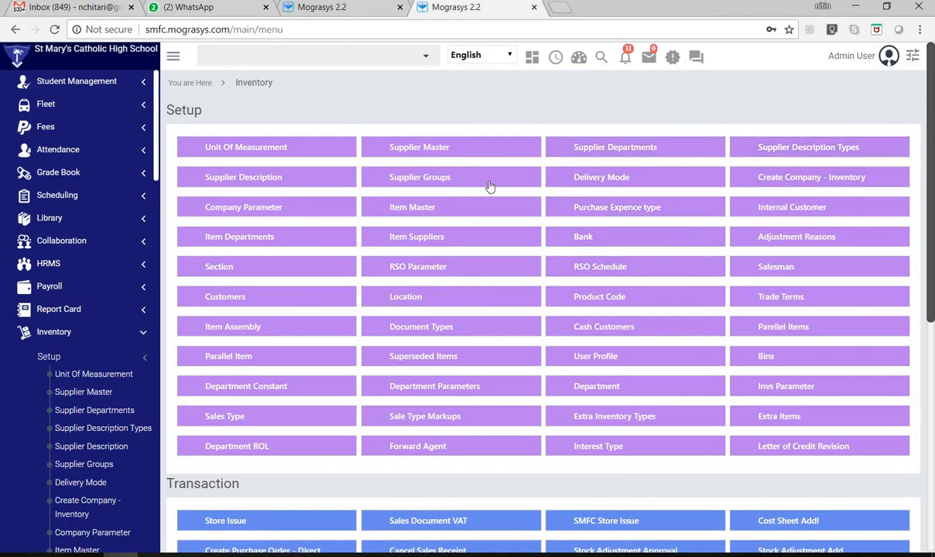
left_click(560, 178)
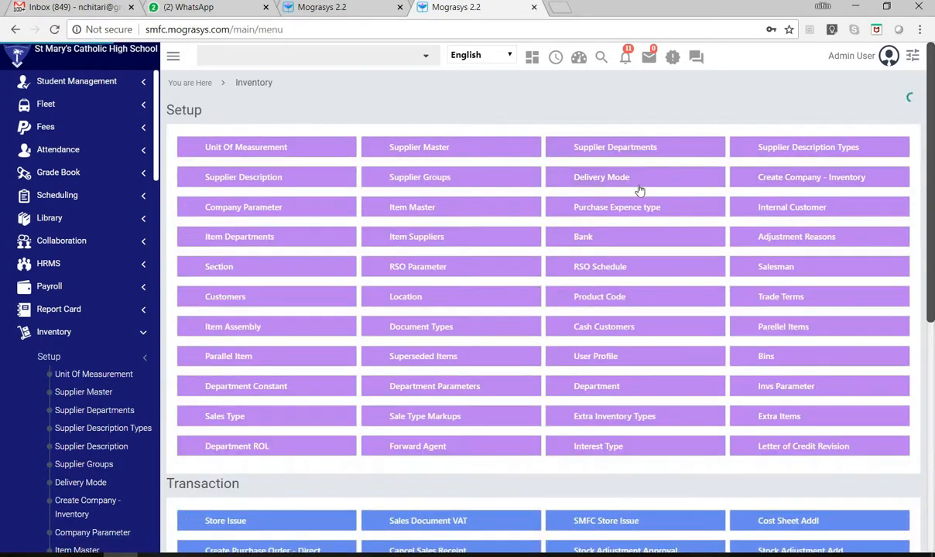
left_click(811, 184)
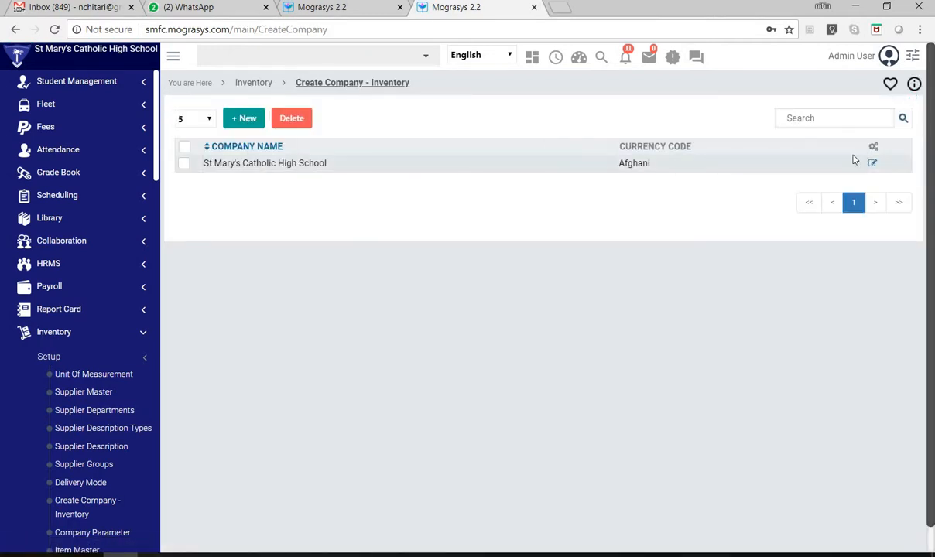
- Return to the Inventory setup list and view the Company Parameter codes and values
left_click(258, 88)
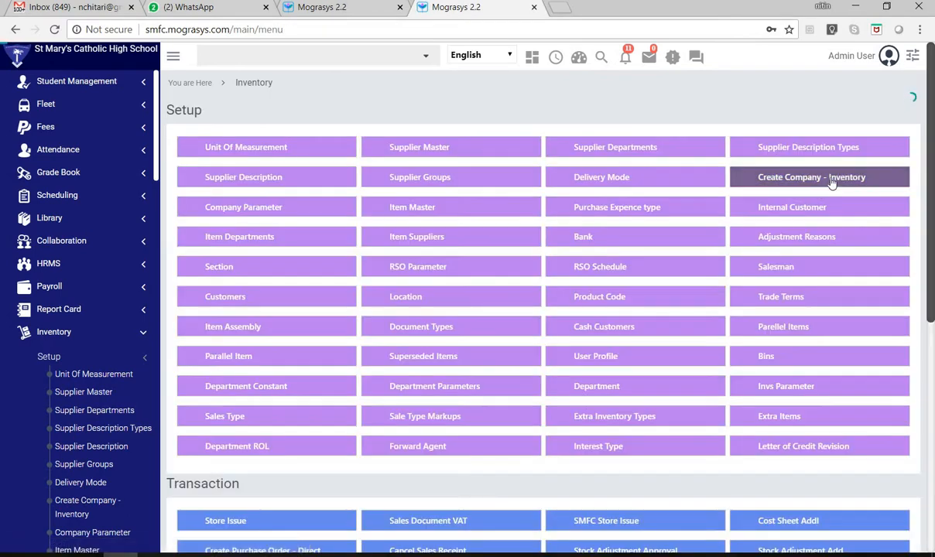
left_click(263, 211)
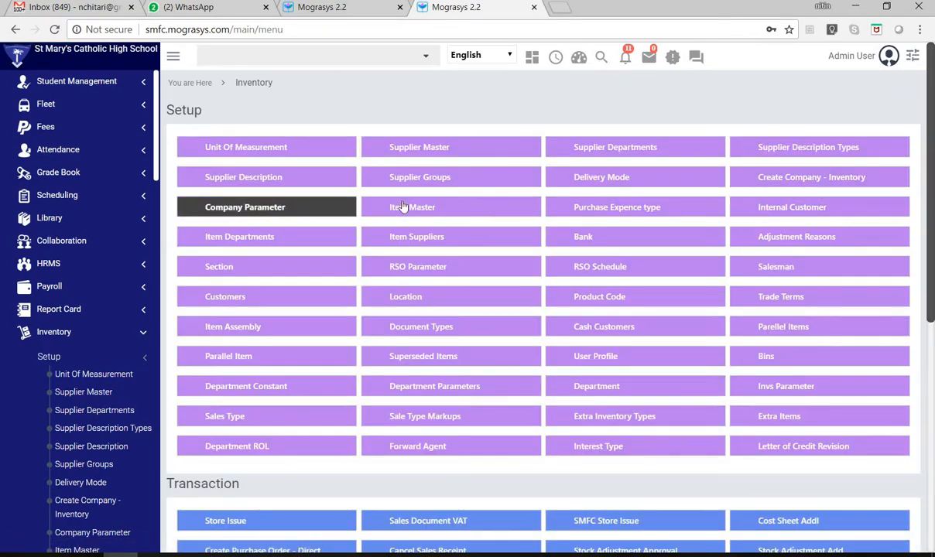
left_click(242, 214)
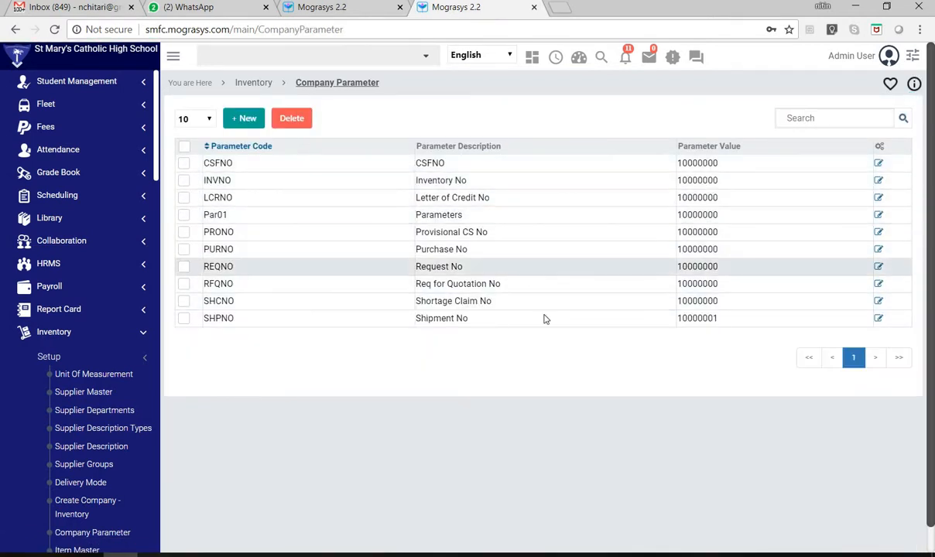
- Open Item Master from the Inventory setup and list the items whose supplier code is SMFC Supplier 1
left_click(253, 83)
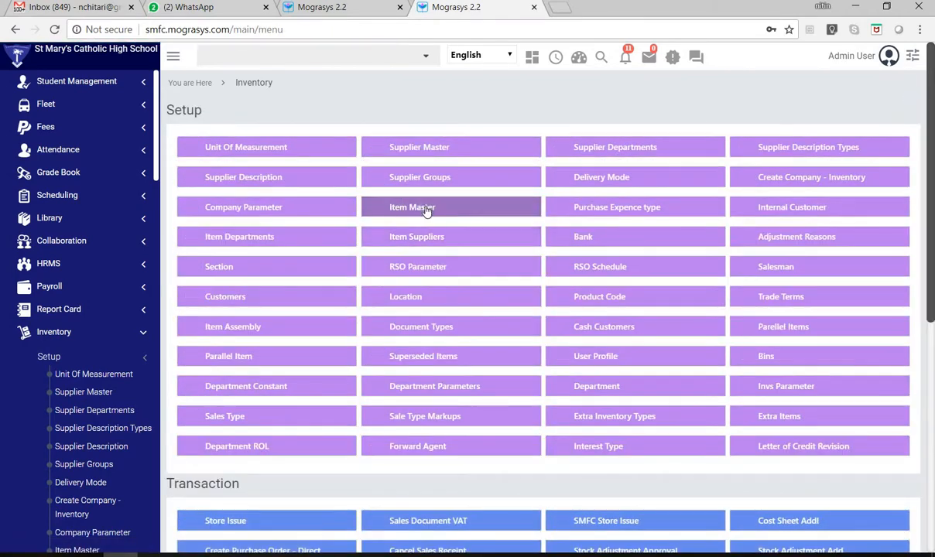
left_click(425, 210)
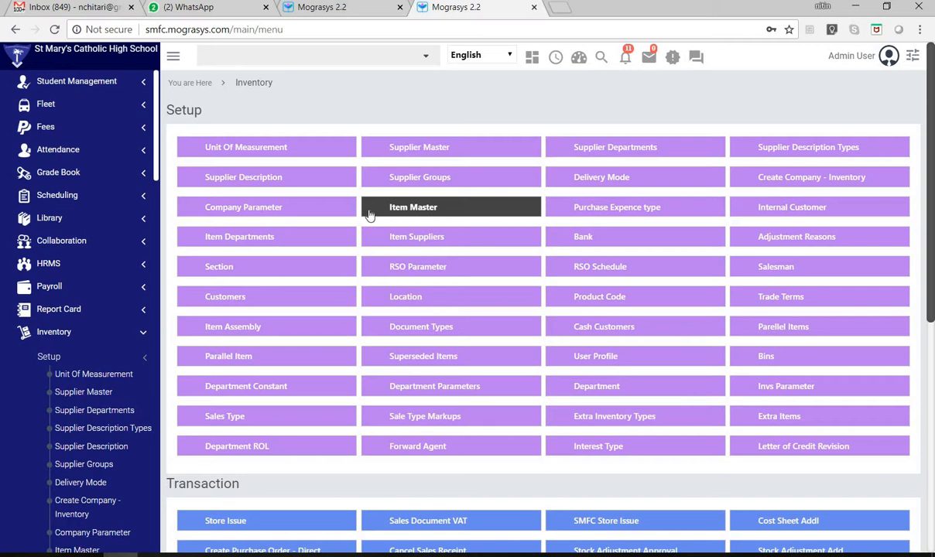
left_click(413, 209)
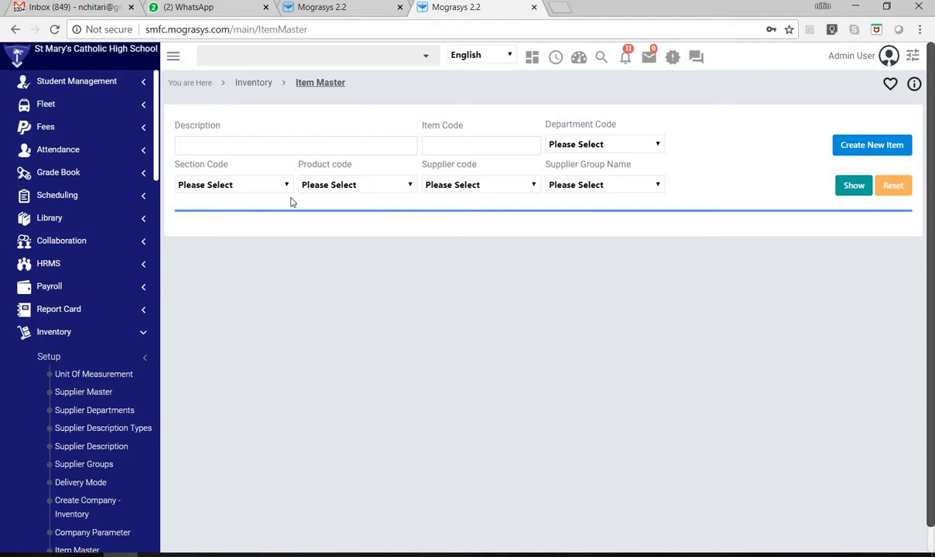
left_click(455, 187)
key("Return")
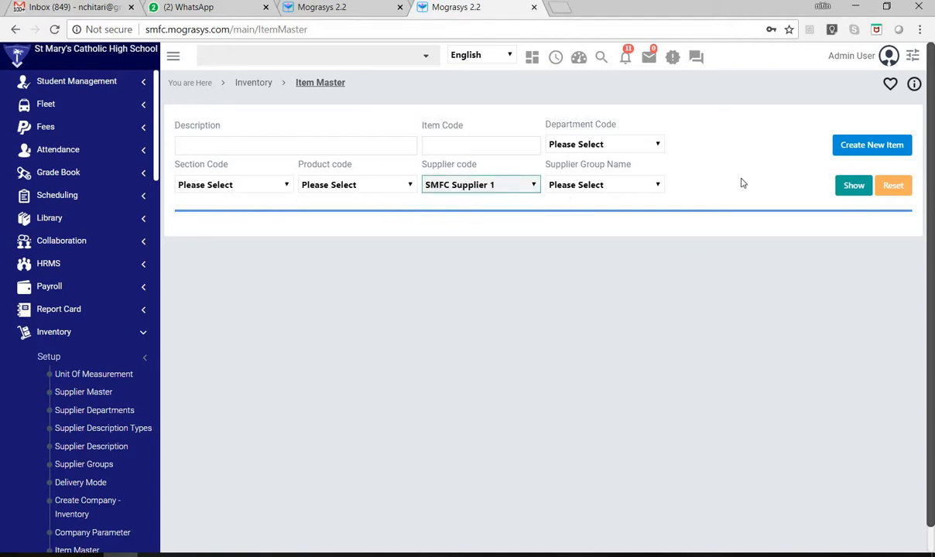
left_click(857, 185)
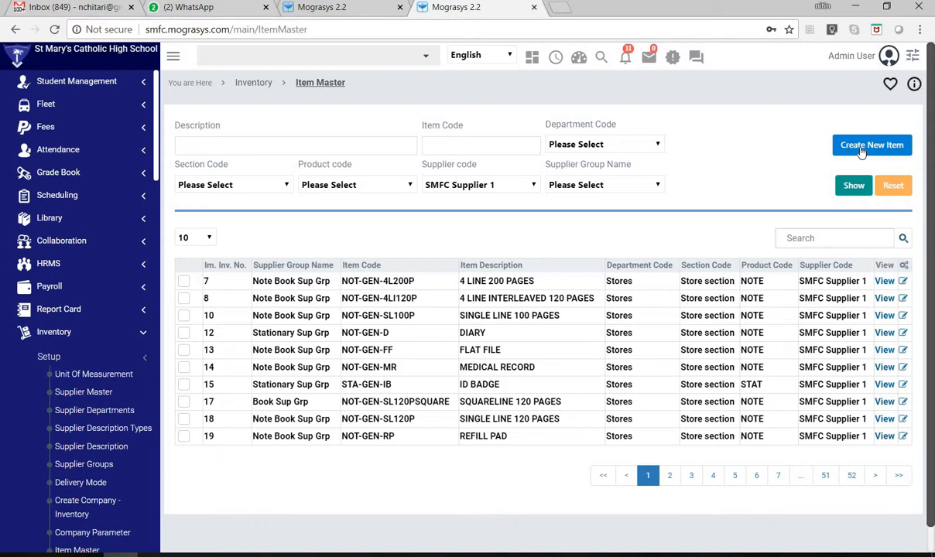
- Open the new item form to examine its product detail and category fields, and cancel without saving
left_click(861, 149)
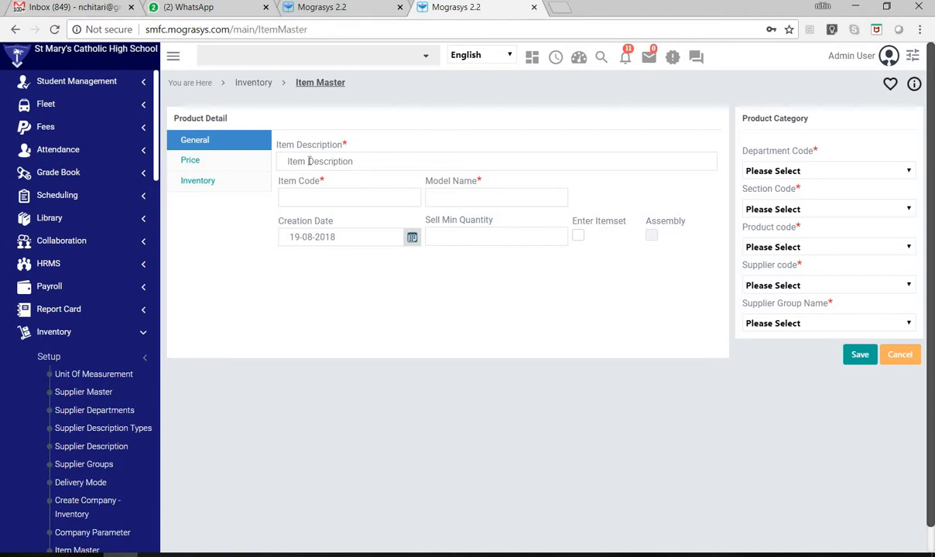
left_click(897, 358)
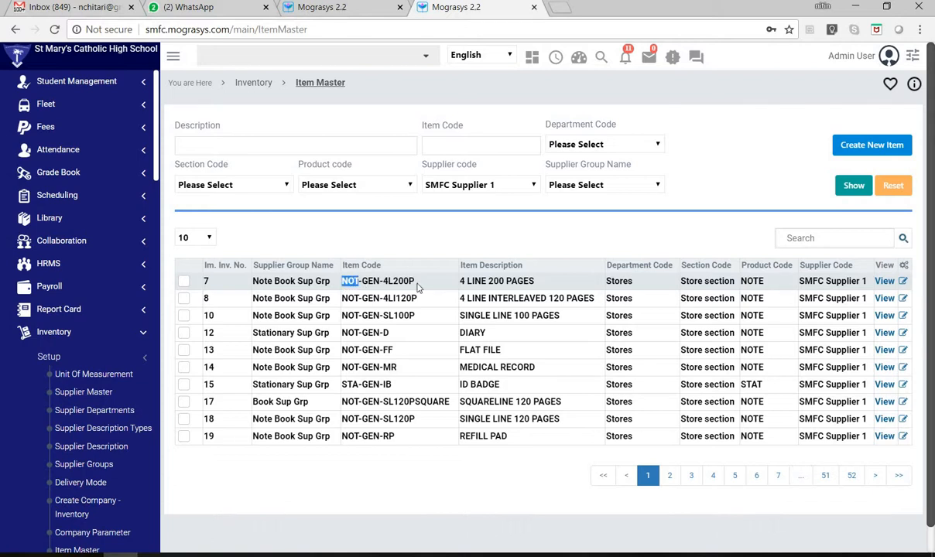
- Highlight the item code NOT-GEN-4L200P in the first row, and its NOT prefix on its own
left_click_drag(384, 284, 340, 289)
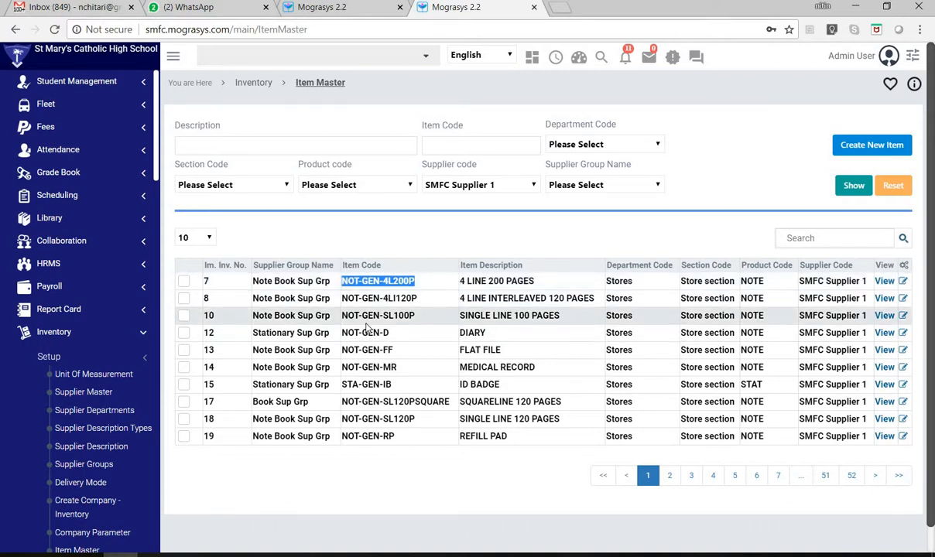
left_click(359, 283)
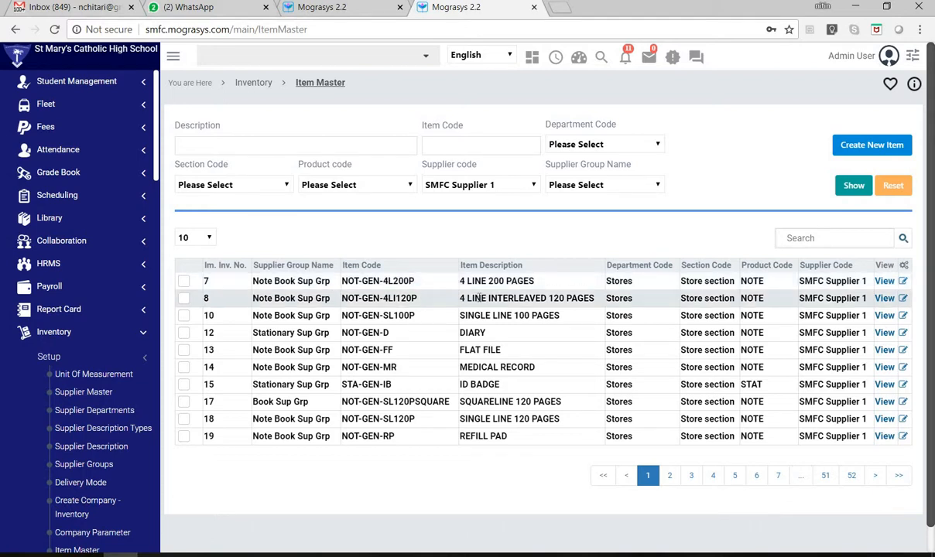
double_click(350, 282)
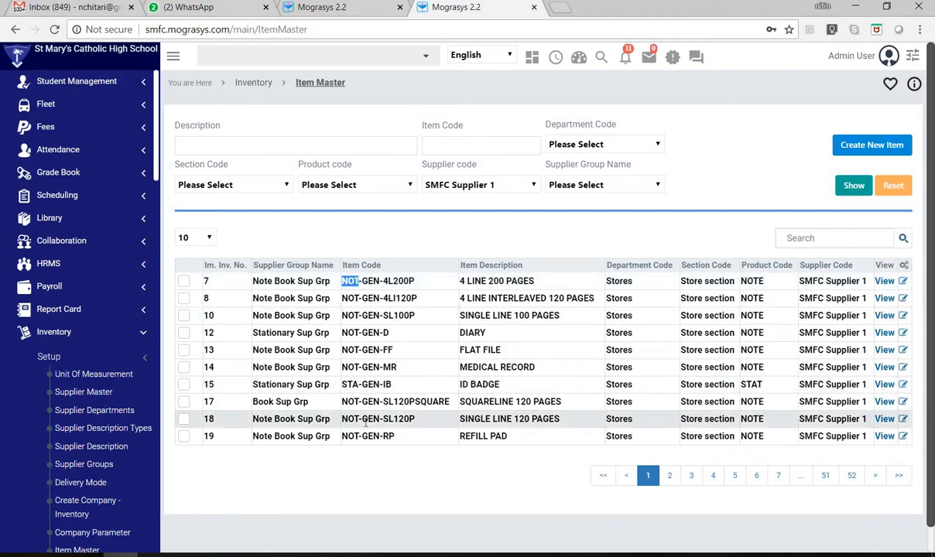
- View page 2 of the item list, try showing All and 20 rows per page, and return to 10 rows
left_click(671, 477)
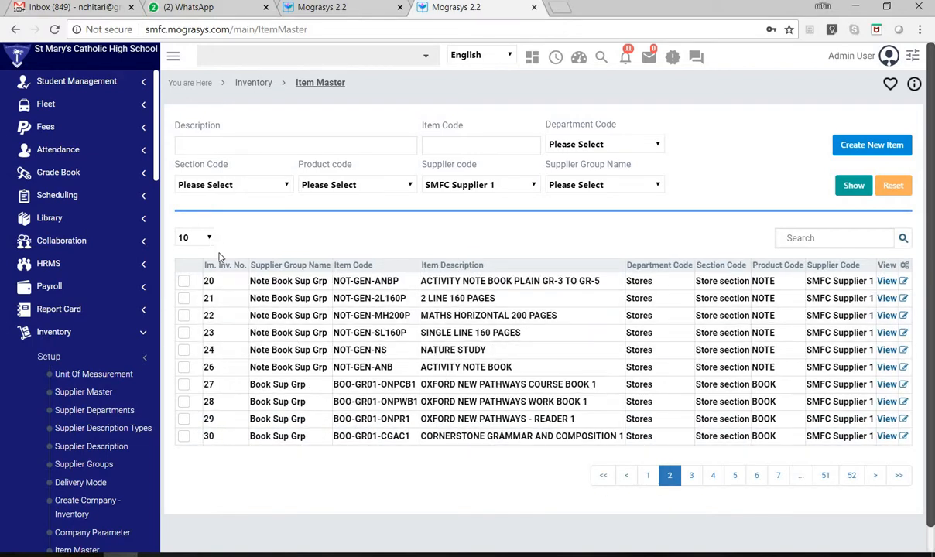
left_click(208, 239)
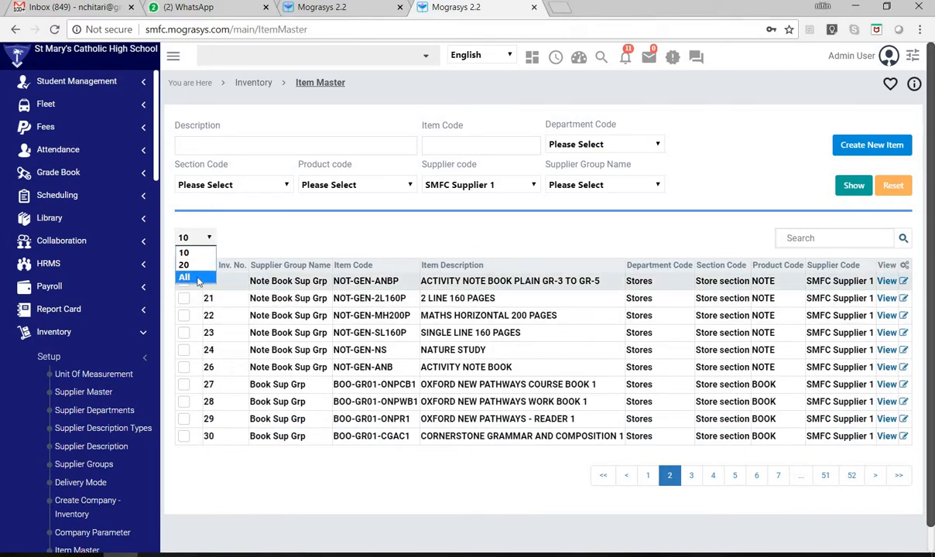
left_click(197, 278)
left_click(205, 236)
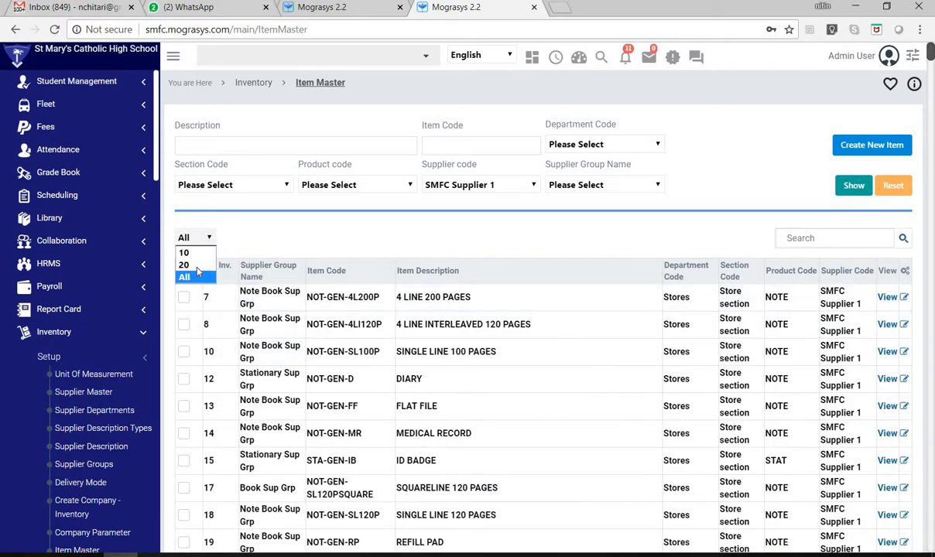
left_click(183, 253)
left_click(190, 238)
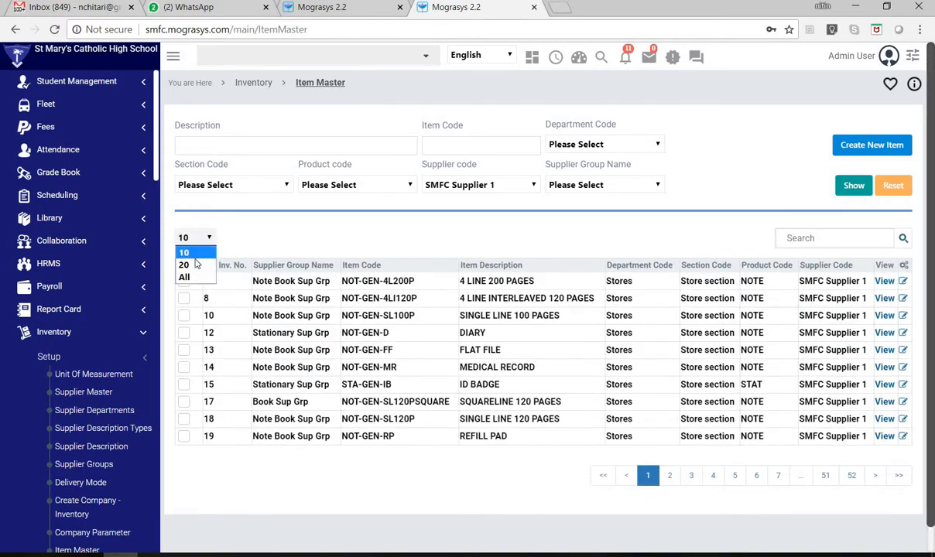
left_click(185, 265)
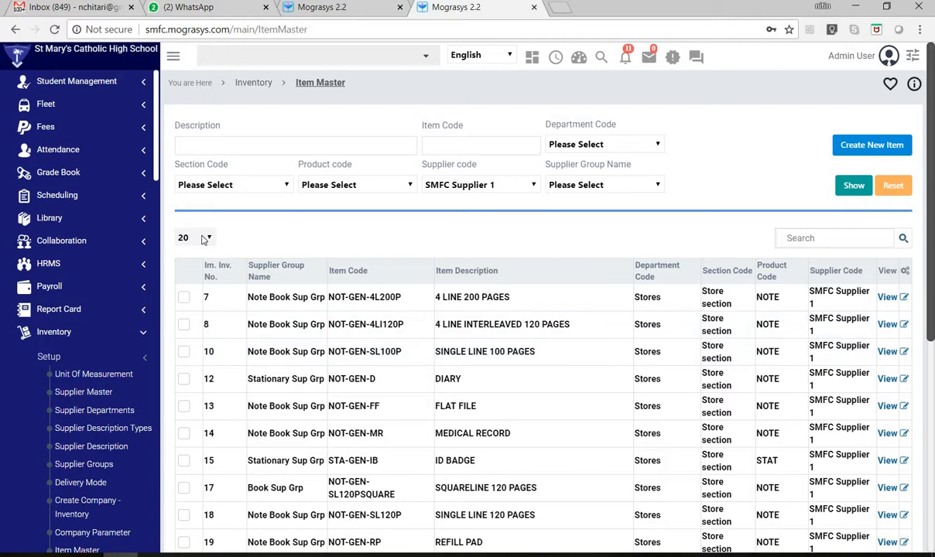
left_click(205, 238)
left_click(185, 253)
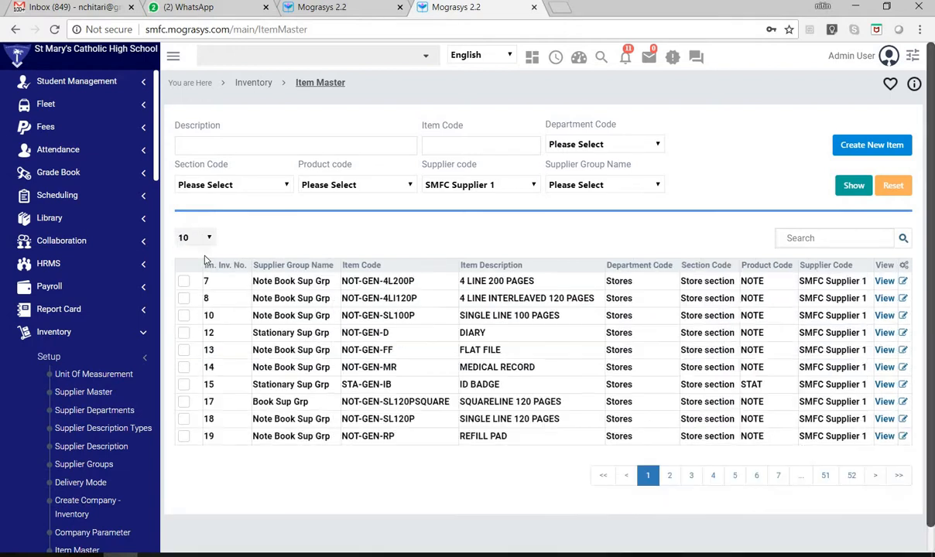
- Browse pages 3 and 5 of the item list to examine the book items
left_click(691, 475)
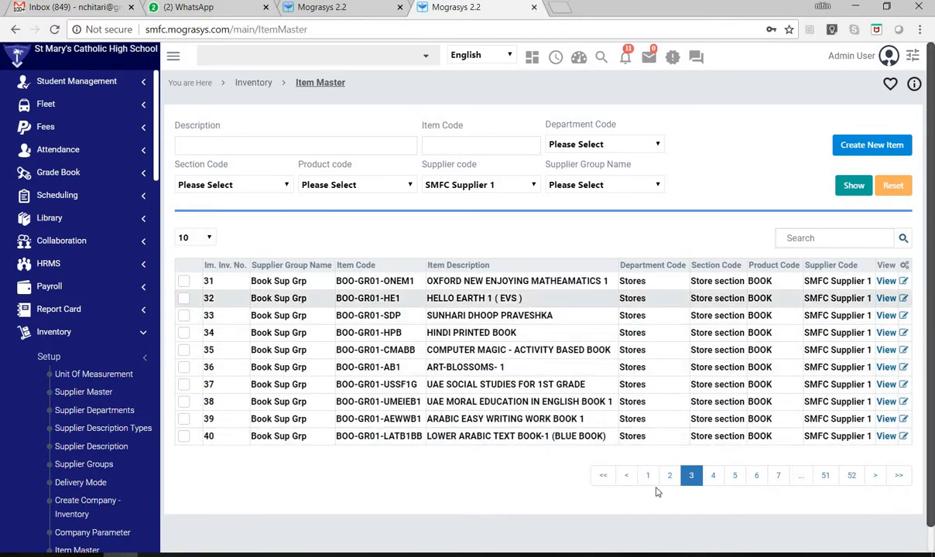
left_click(756, 475)
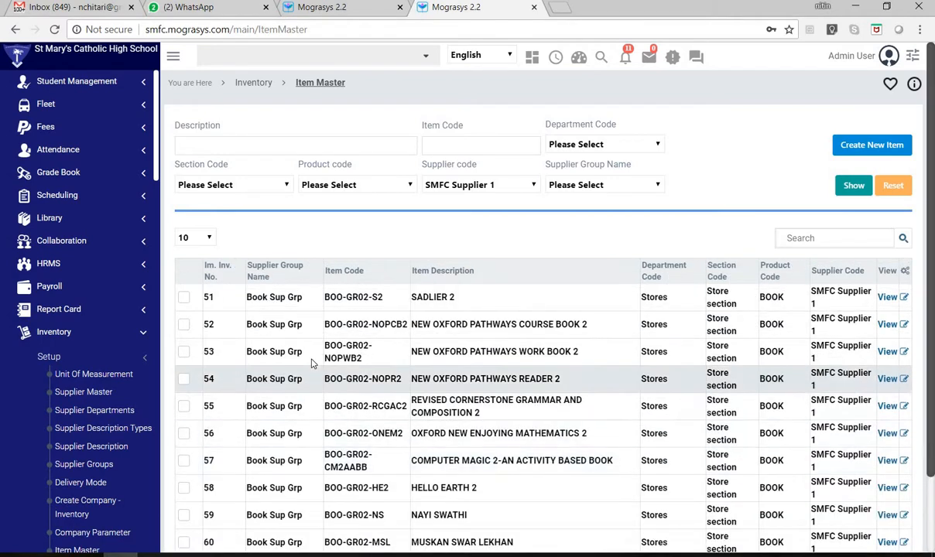
scroll(797, 503, "down", 2)
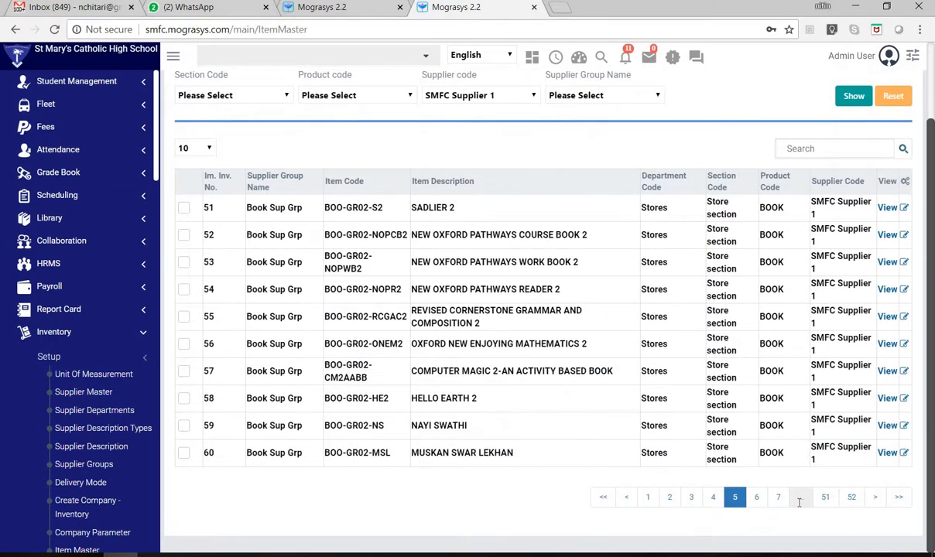
scroll(341, 317, "up", 2)
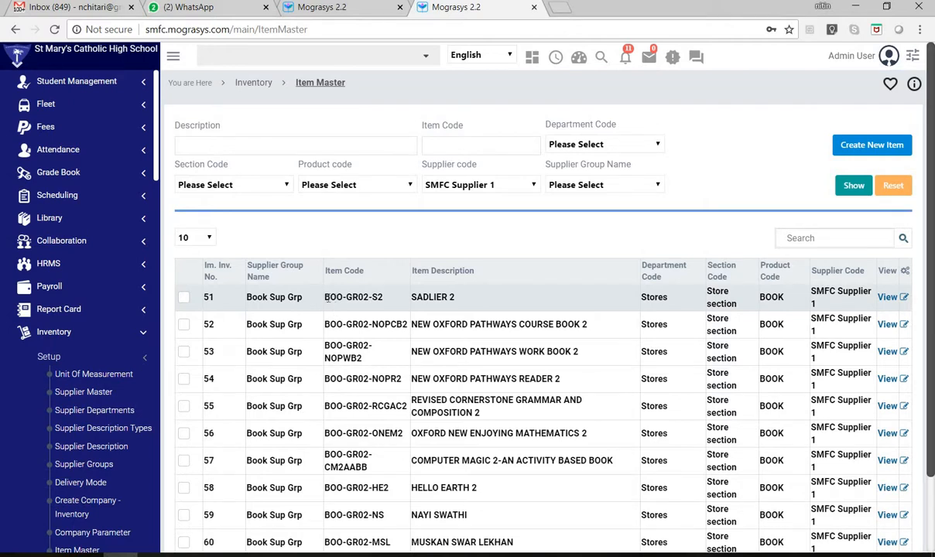
- Highlight parts of the SADLIER 2 row and the item code of NEW OXFORD PATHWAYS COURSE BOOK 2 to examine the coding pattern
left_click_drag(326, 297, 361, 299)
left_click(382, 297)
double_click(454, 298)
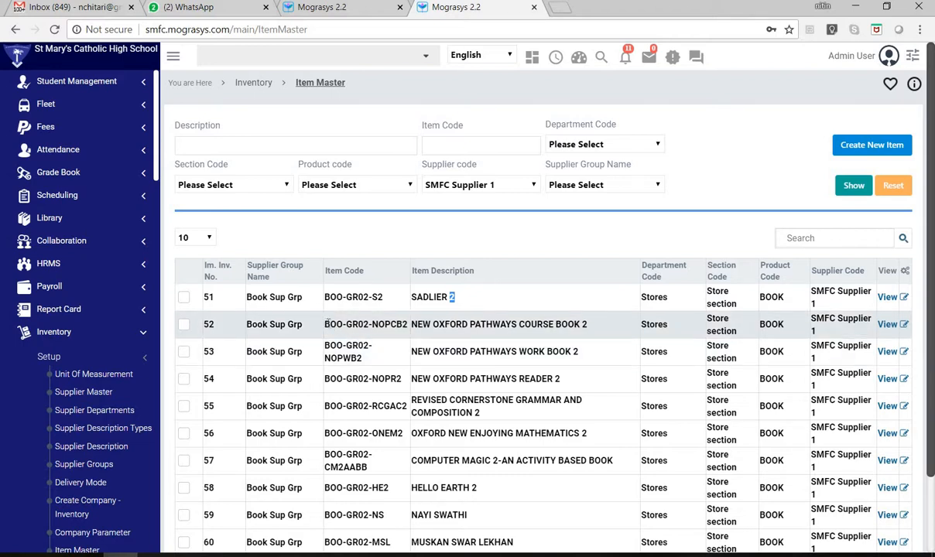
left_click_drag(327, 324, 419, 320)
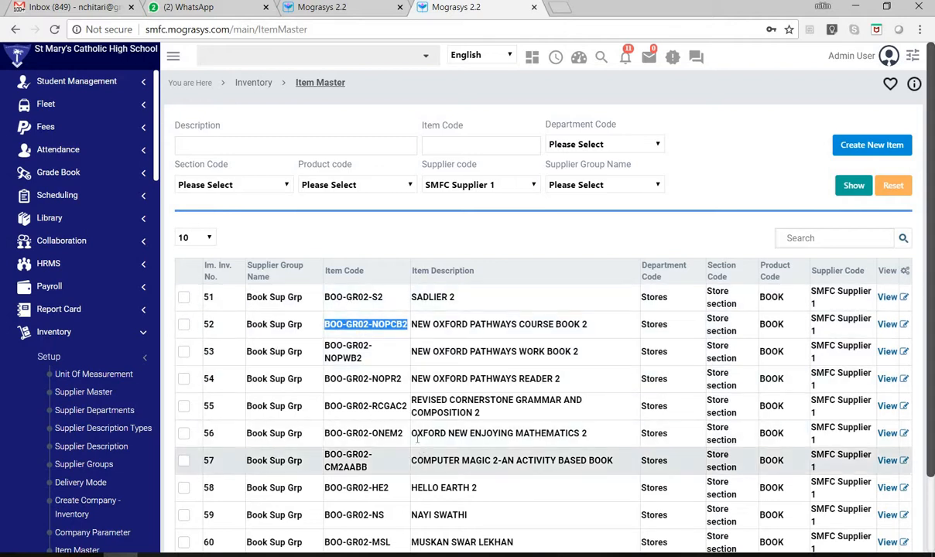
- Highlight the GR02 part of the item codes for MUSKAN SWAR LEKHAN and NAYI SWATHI
scroll(384, 429, "down", 2)
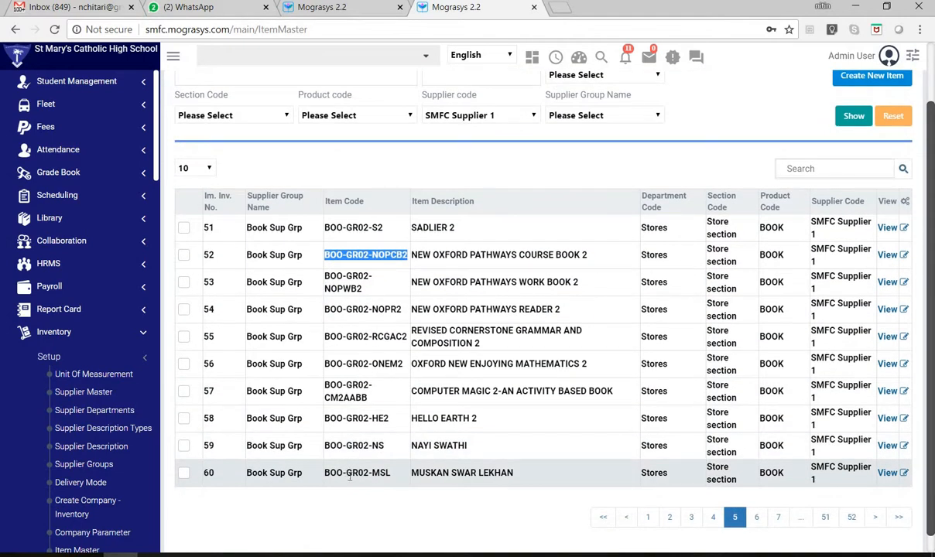
left_click_drag(347, 474, 367, 474)
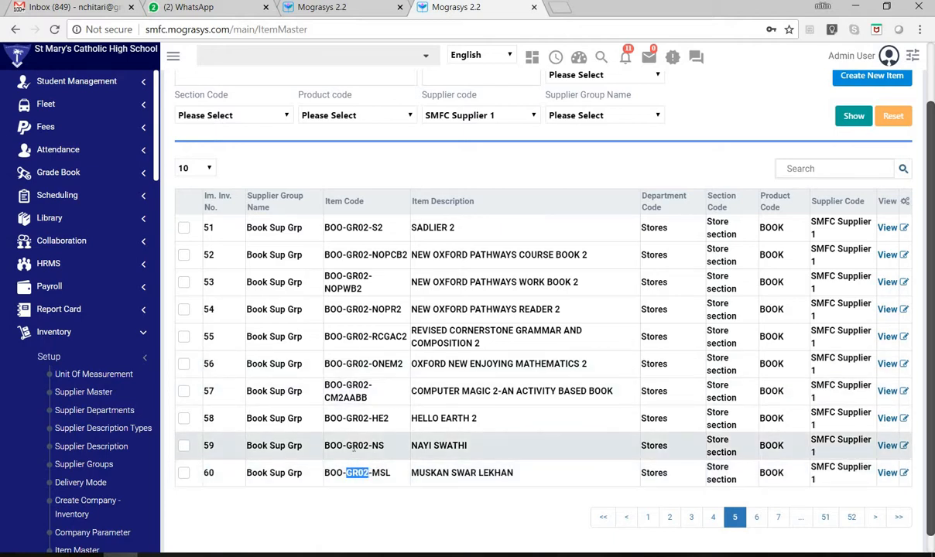
left_click_drag(345, 445, 365, 445)
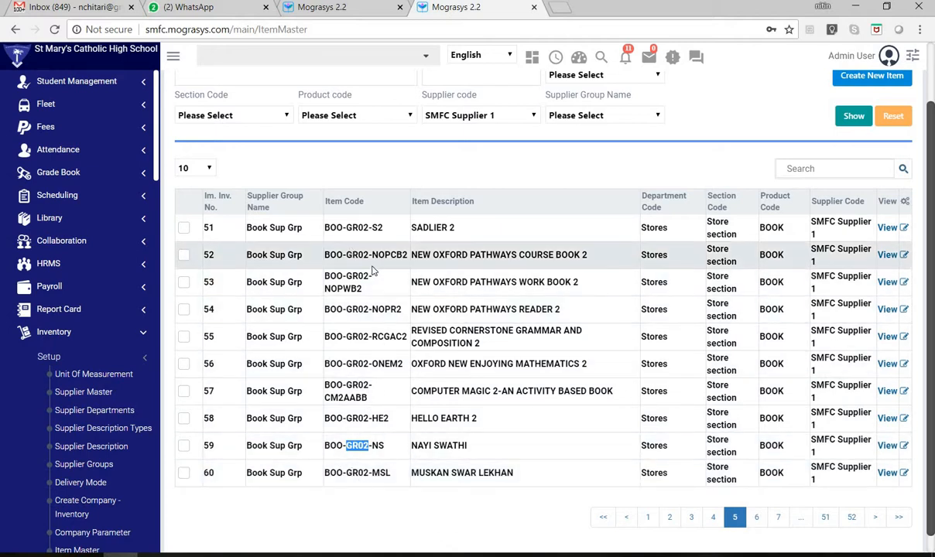
- Return to page 1 of the item list and highlight parts of the SINGLE LINE 120 PAGES description and item code
scroll(431, 248, "up", 2)
scroll(658, 489, "down", 2)
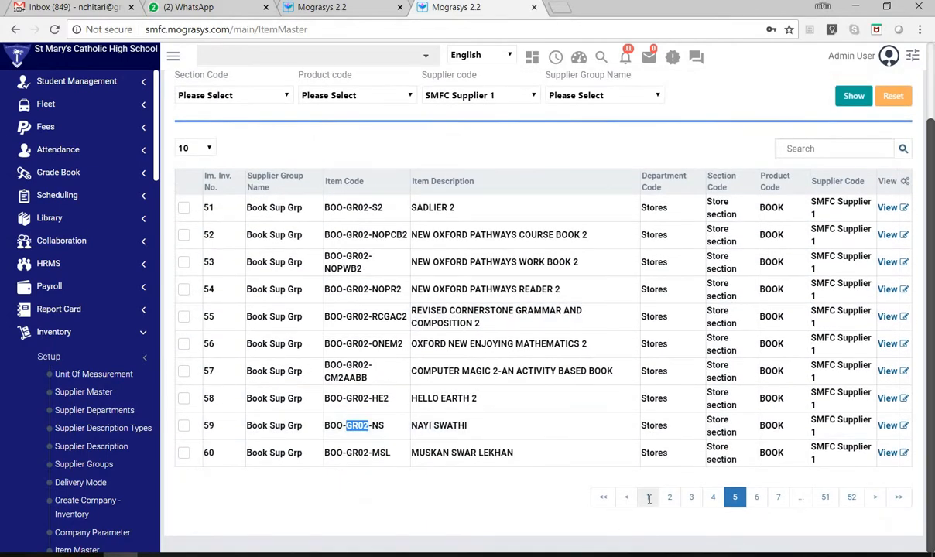
left_click(647, 497)
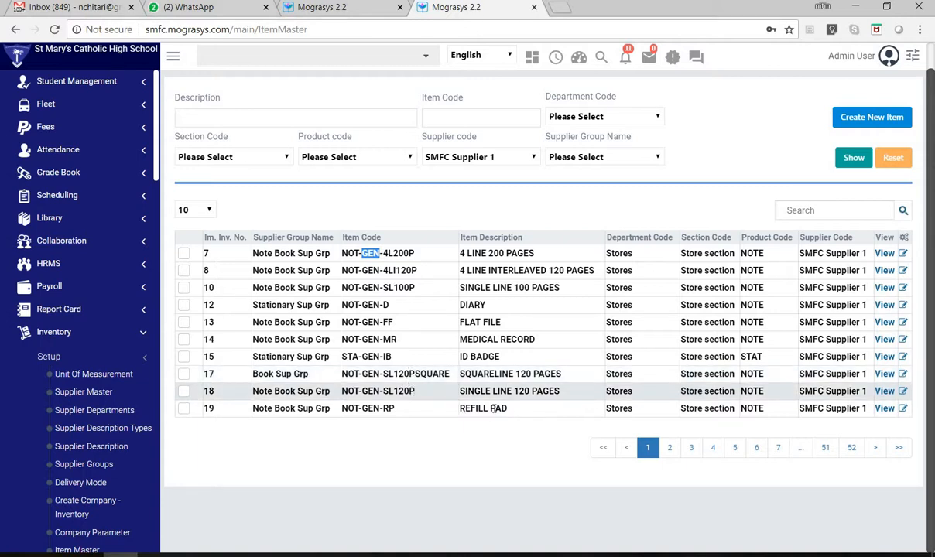
left_click_drag(498, 391, 561, 391)
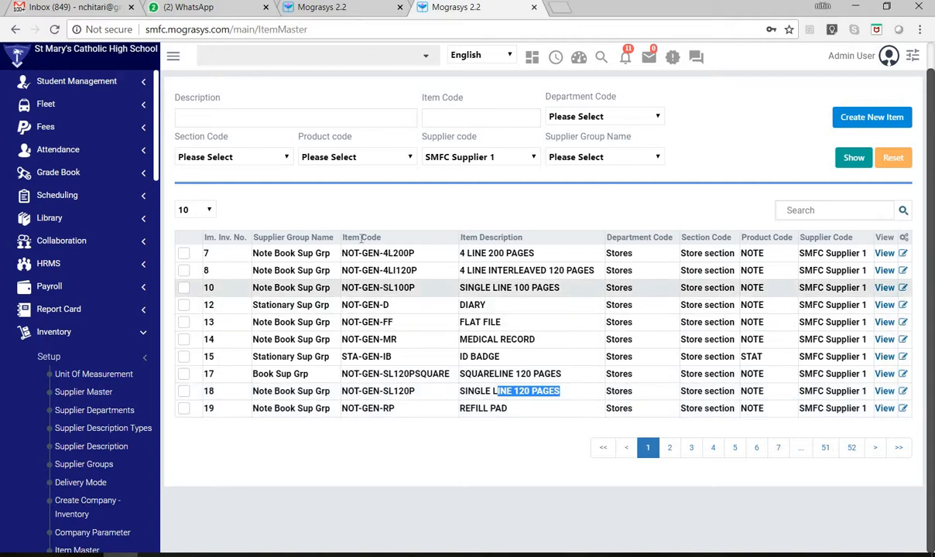
left_click(398, 411)
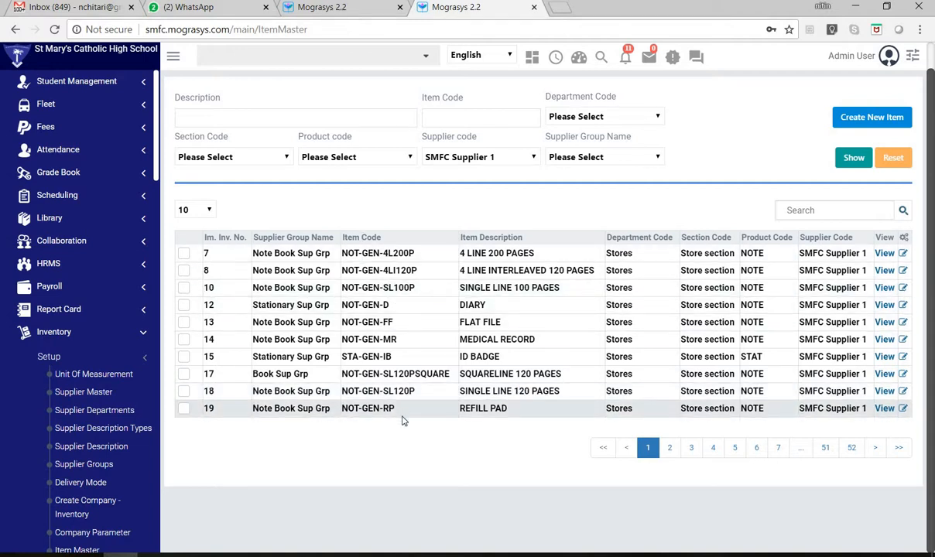
left_click_drag(397, 411, 340, 409)
left_click_drag(415, 391, 373, 392)
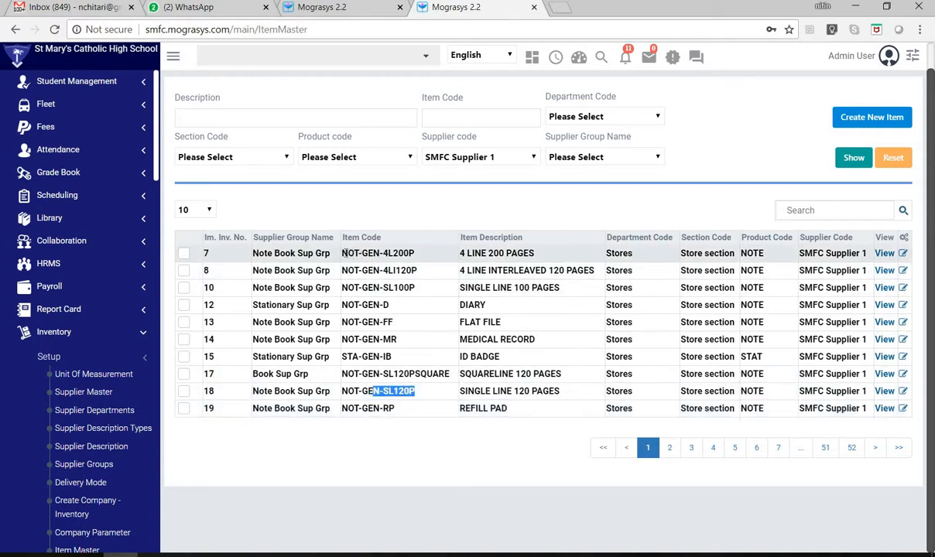
- Highlight the NOT prefix of the 4 LINE 200 PAGES item code and the STA prefix of the ID BADGE code
left_click_drag(342, 253, 353, 254)
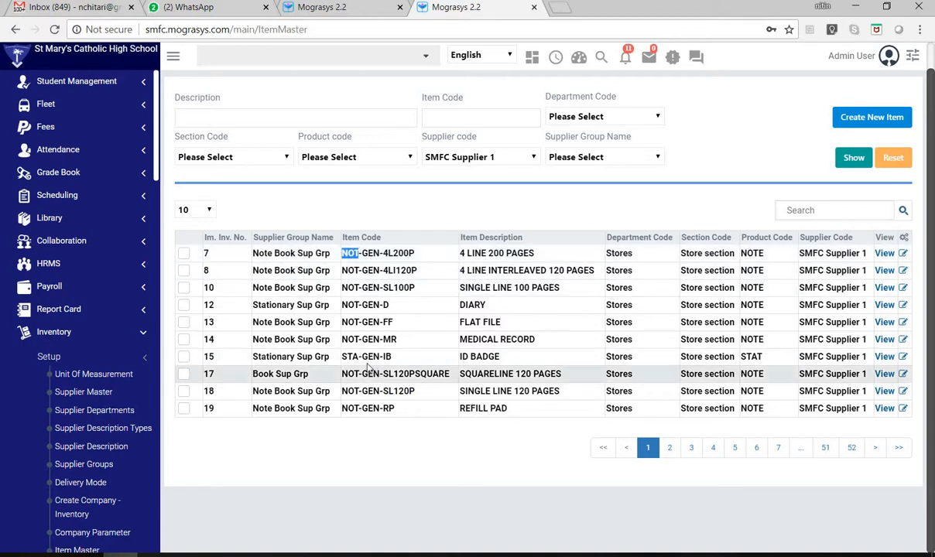
left_click(344, 357)
double_click(345, 357)
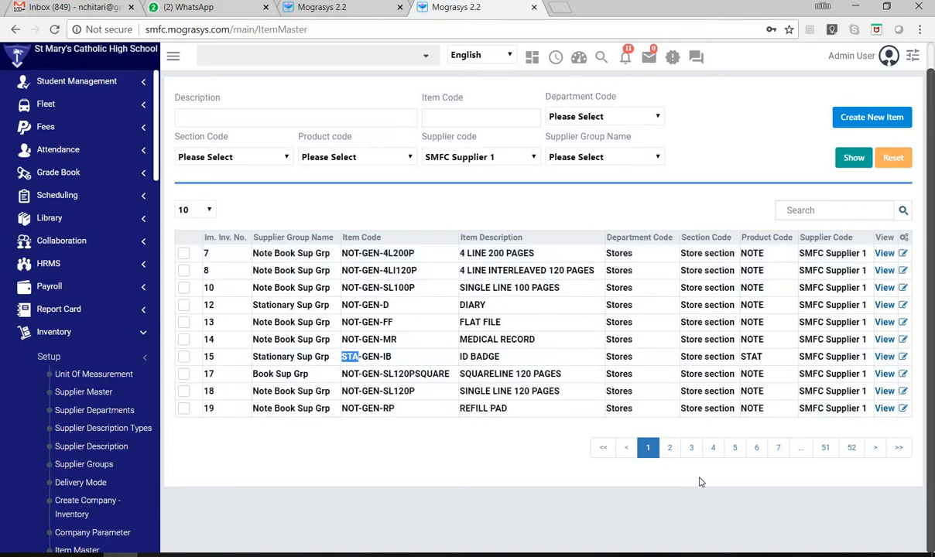
- Browse pages 2, 3 and 52 of the item list to compare item codes across product types
left_click(669, 447)
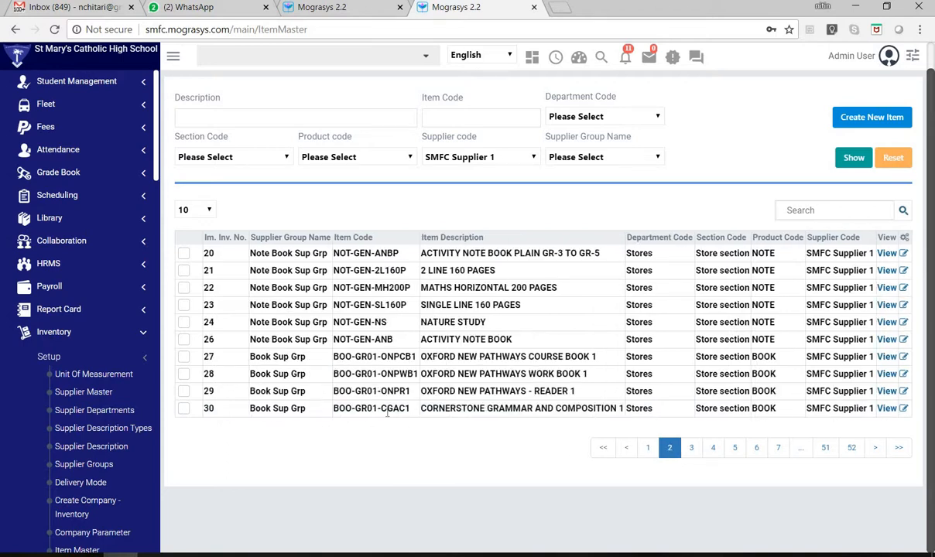
left_click(691, 447)
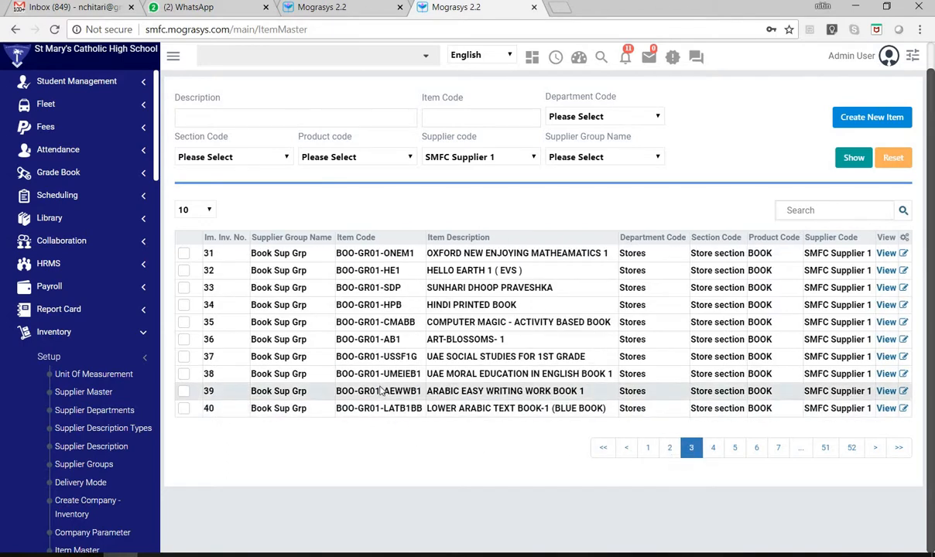
left_click(859, 452)
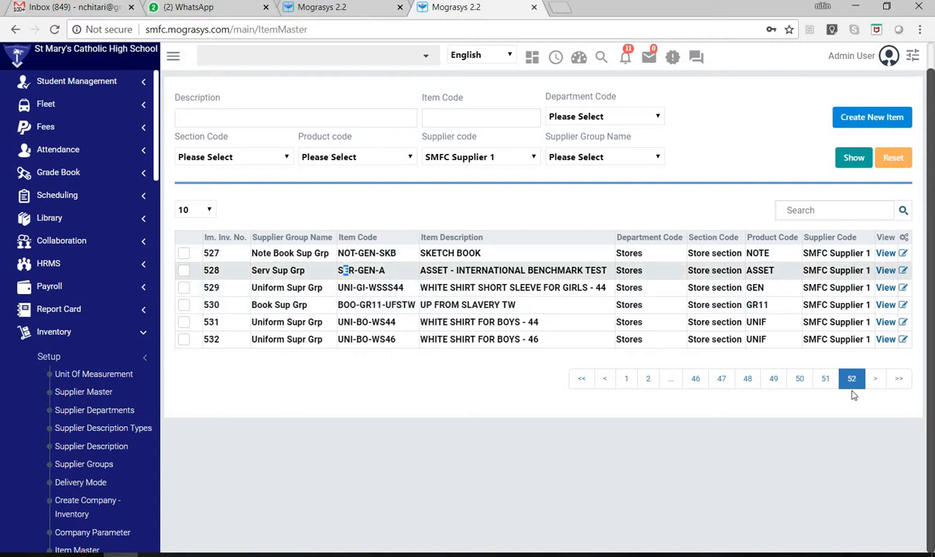
- Open a blank new item form, examine the Item Code and Model Name fields, and cancel it
scroll(603, 200, "up", 1)
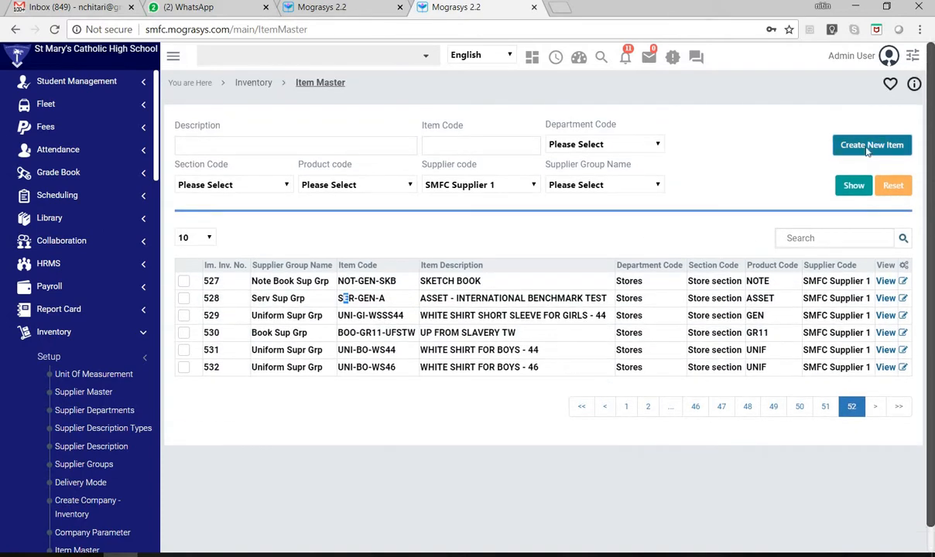
left_click(868, 149)
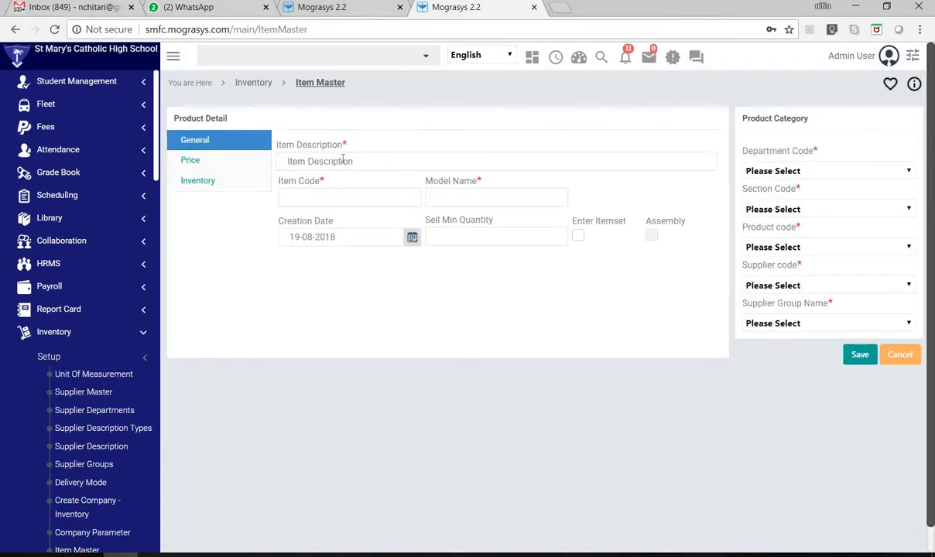
left_click(346, 191)
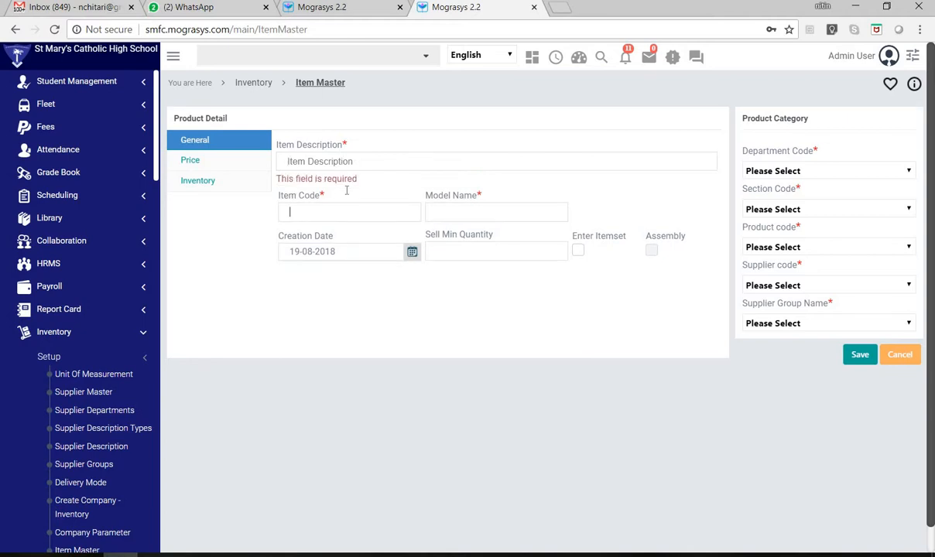
left_click(467, 210)
left_click(912, 360)
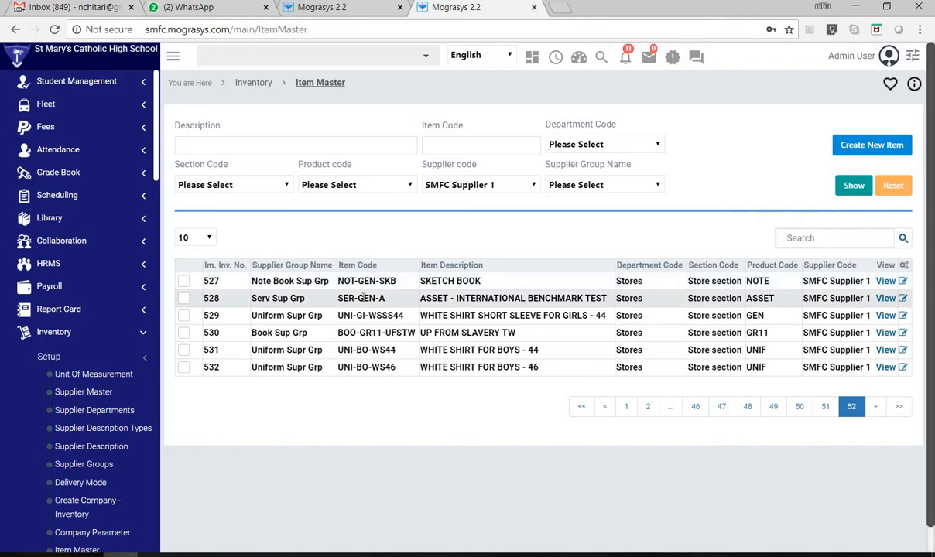
- View the item details of SKETCH BOOK, and open its record for editing before returning to the item list
left_click(887, 282)
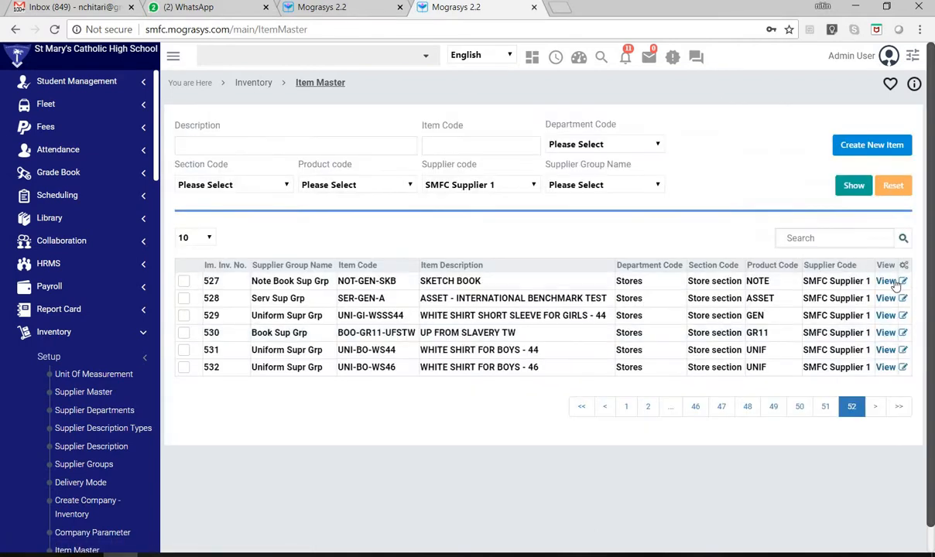
left_click(891, 282)
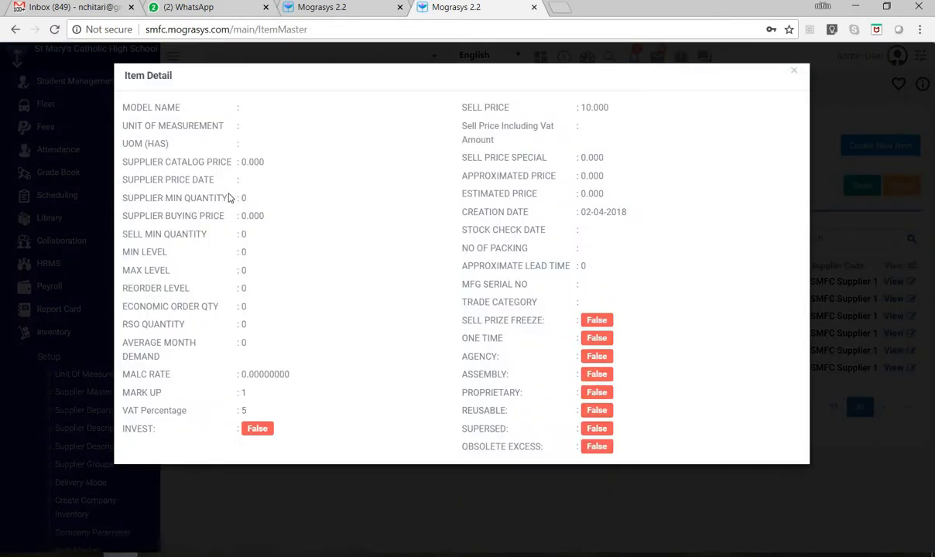
left_click(913, 310)
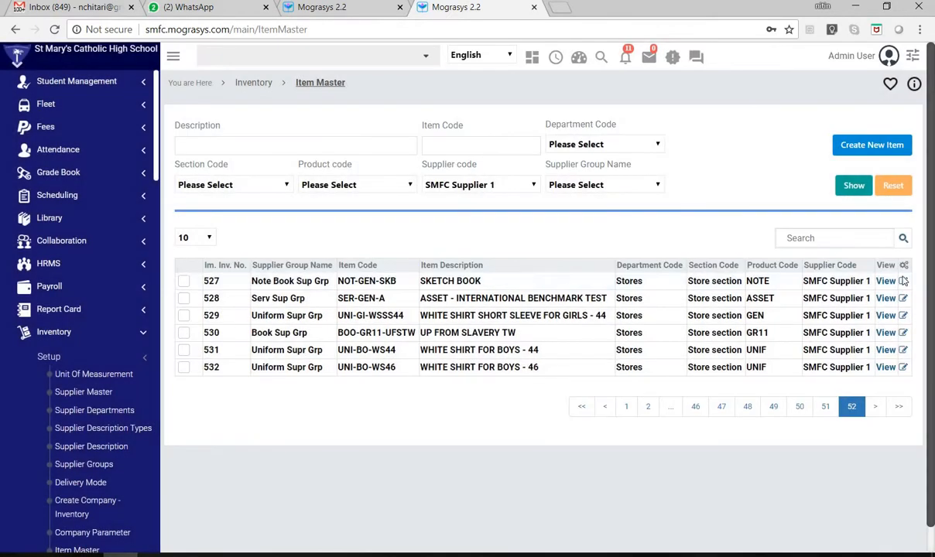
left_click(902, 281)
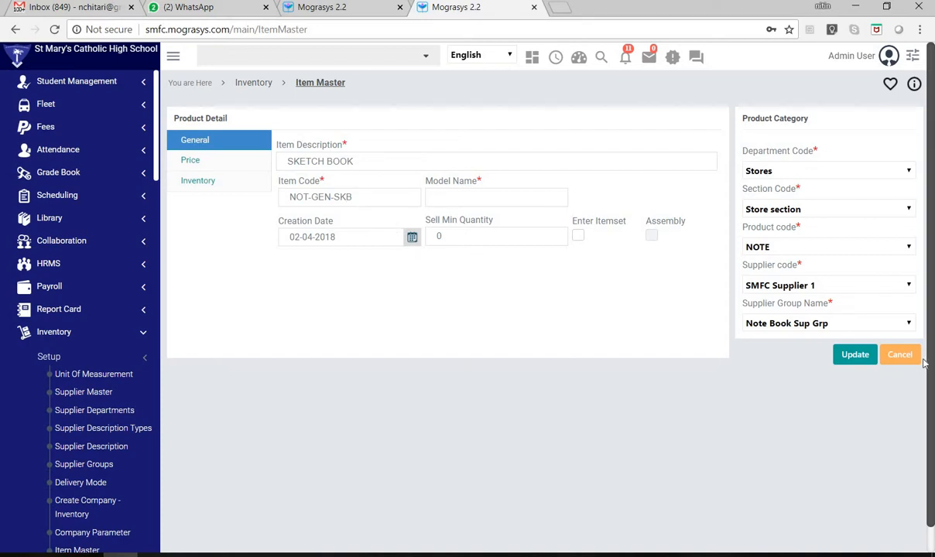
left_click(858, 353)
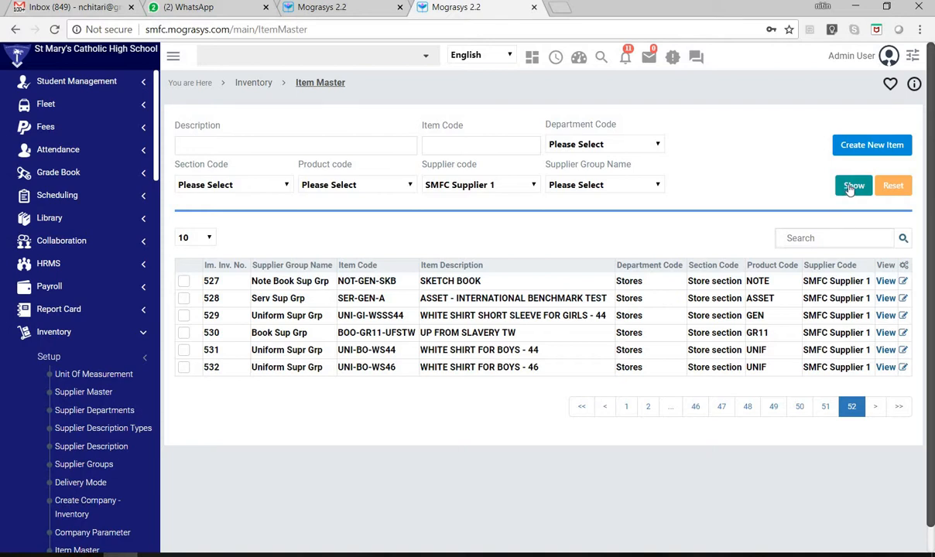
- Open a blank new item form and examine the Department Code and Section Code options without choosing any
left_click(851, 148)
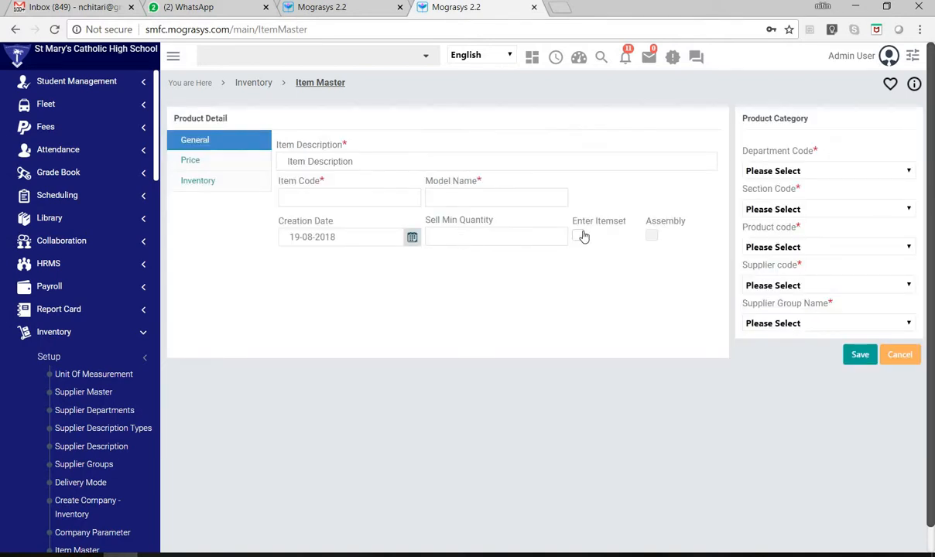
left_click(822, 172)
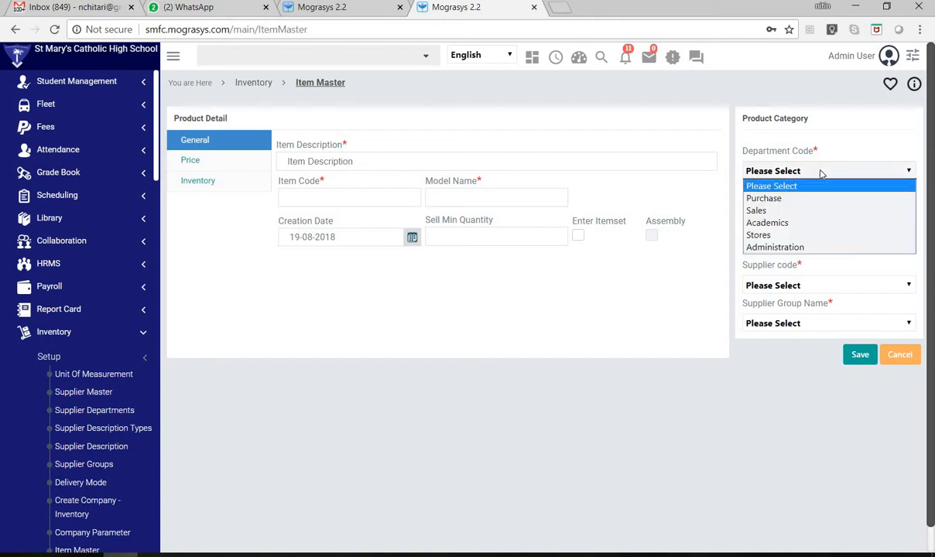
left_click(823, 178)
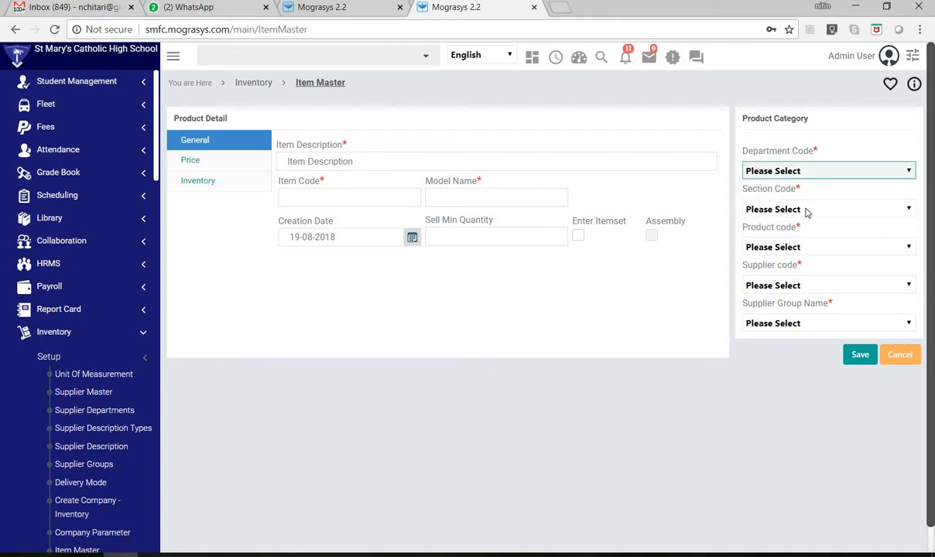
left_click(806, 210)
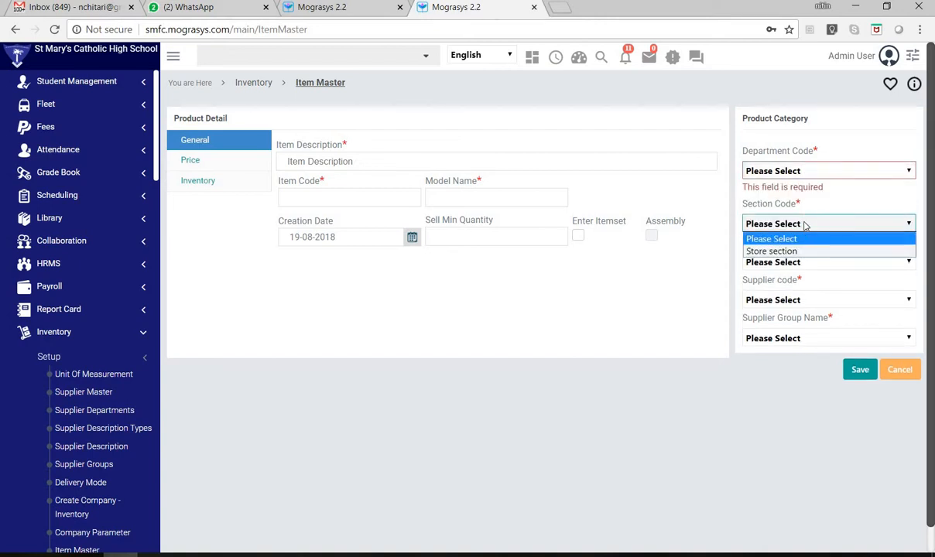
left_click(808, 240)
- Look through all the Product code options without choosing one, and cancel the new item form
left_click(816, 263)
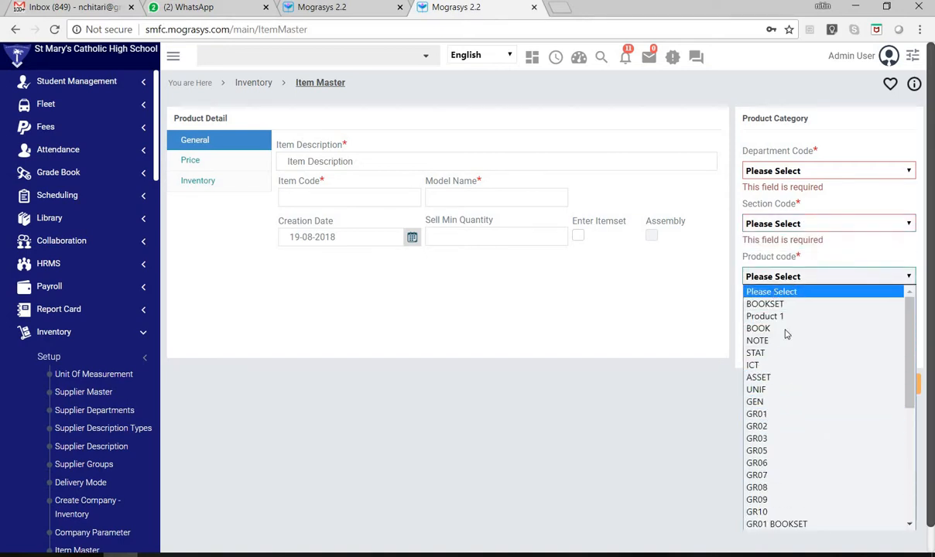
scroll(808, 501, "down", 5)
scroll(805, 382, "up", 5)
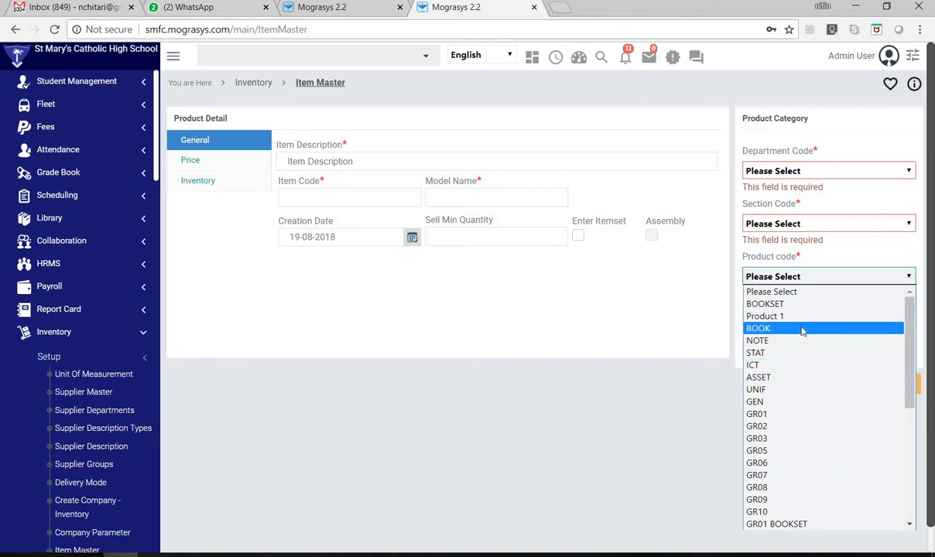
scroll(776, 415, "down", 5)
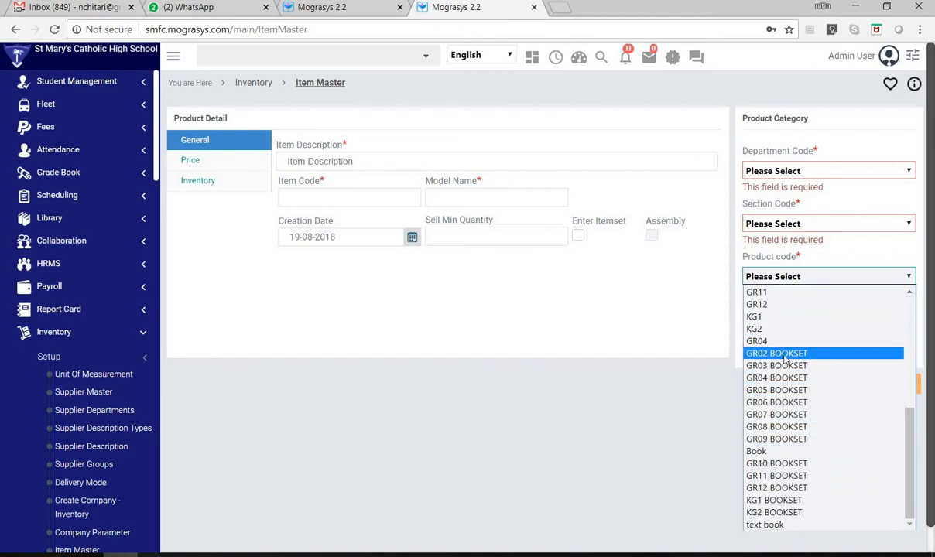
scroll(770, 333, "up", 6)
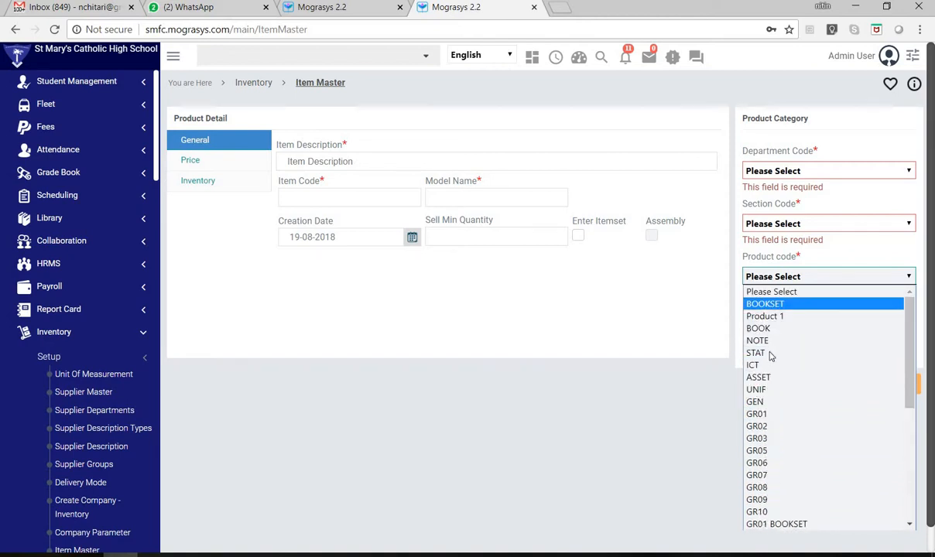
left_click(637, 317)
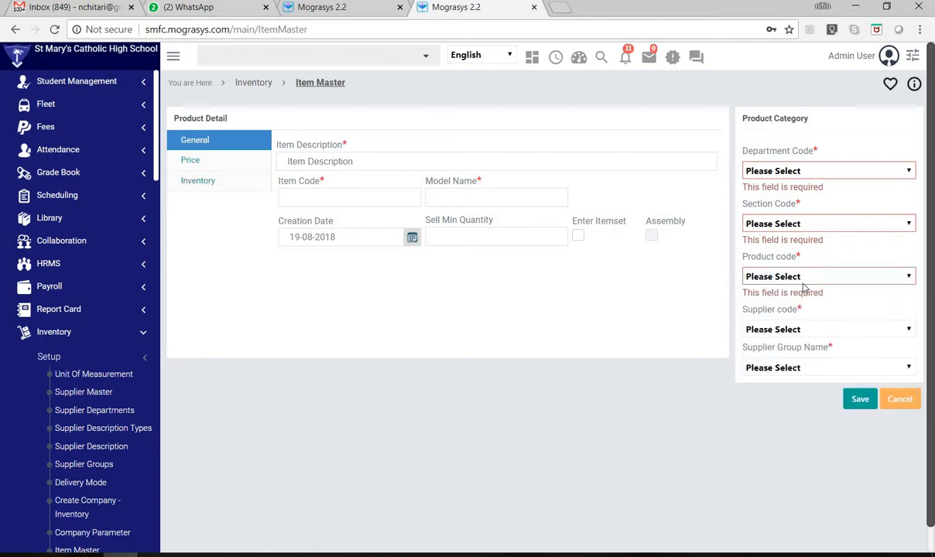
left_click(897, 396)
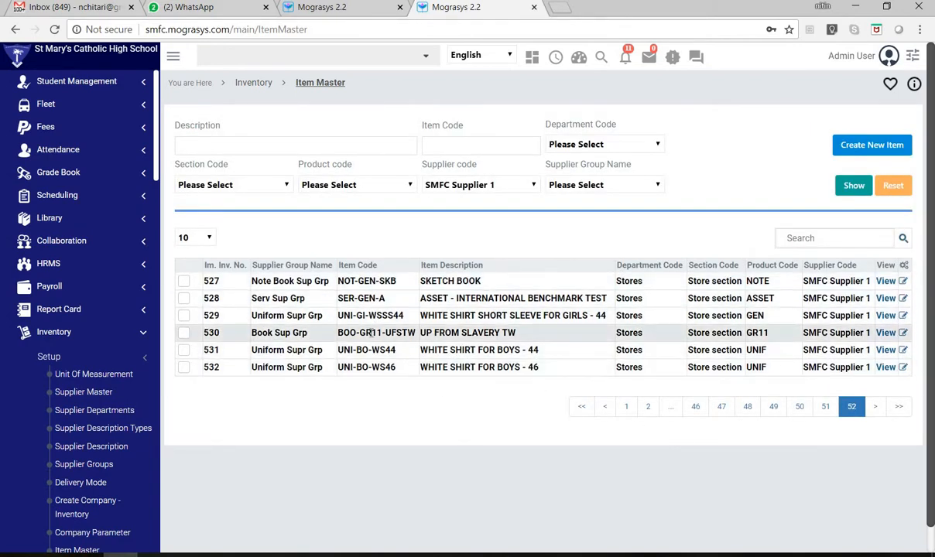
- Open the UP FROM SLAVERY TW item for editing and examine its description and Product code options
left_click(903, 334)
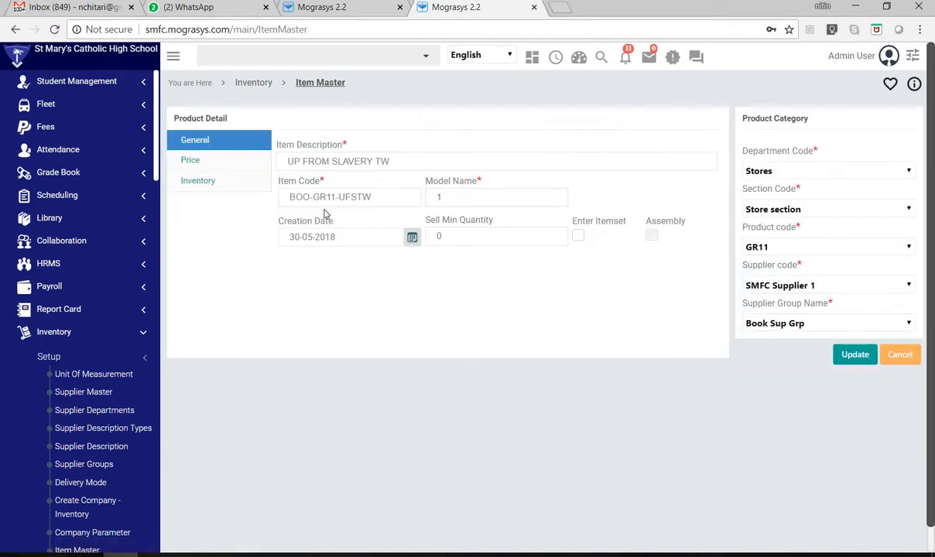
left_click_drag(398, 163, 293, 179)
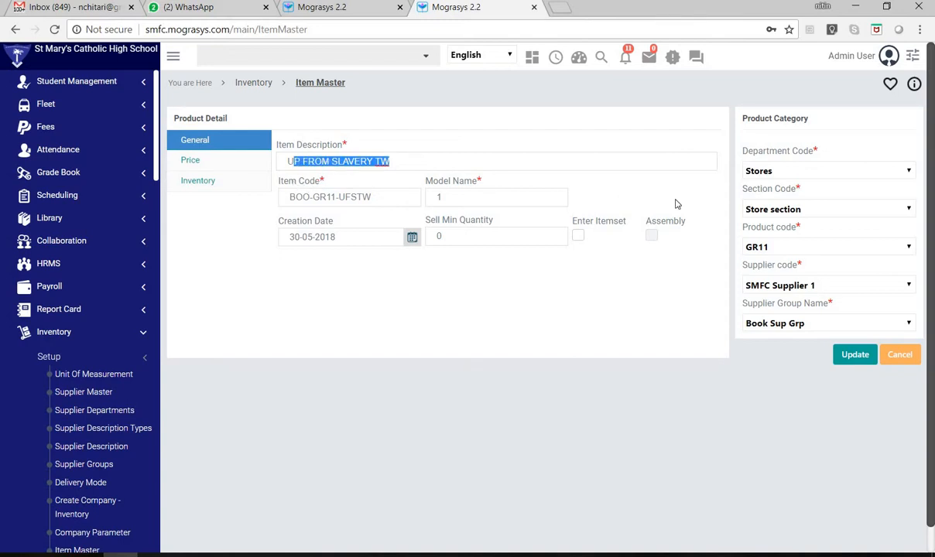
left_click(793, 247)
left_click(793, 247)
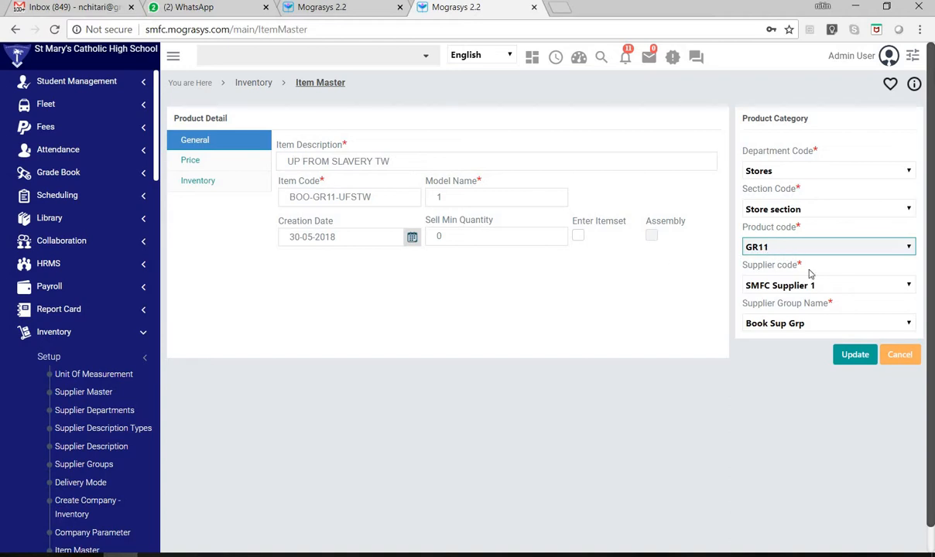
- Examine the Product code, Supplier code and Supplier Group Name options of the UP FROM SLAVERY TW item, keeping the current choices
left_click(751, 248)
left_click(782, 252)
left_click(833, 286)
left_click(833, 286)
left_click(832, 287)
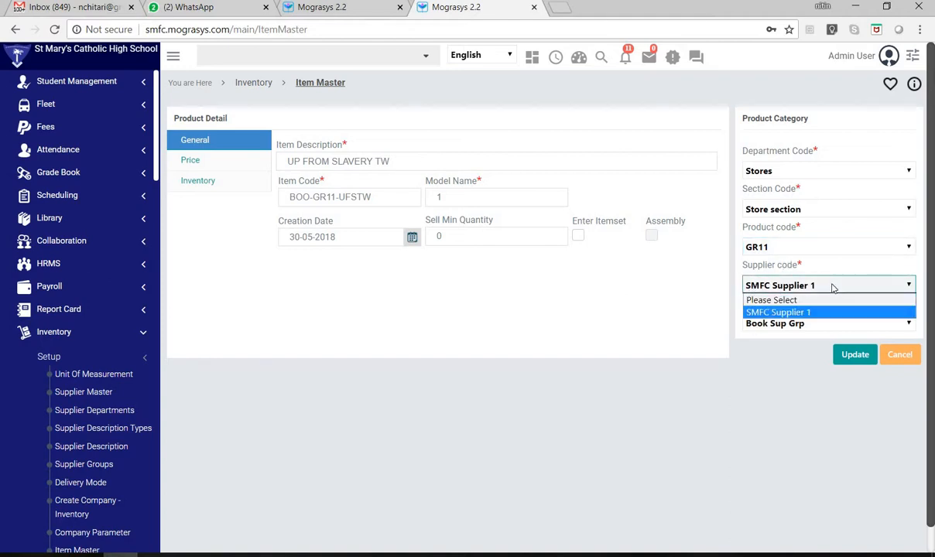
left_click(797, 312)
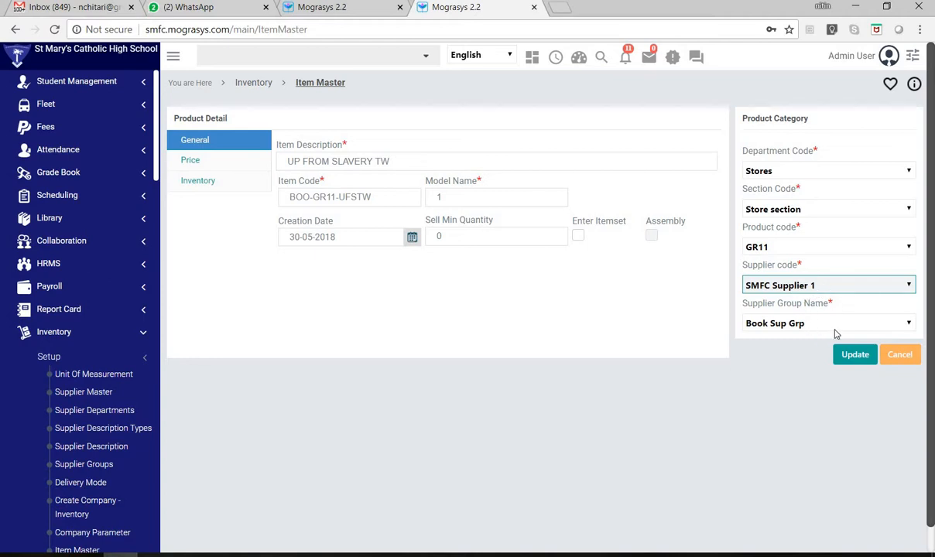
left_click(830, 325)
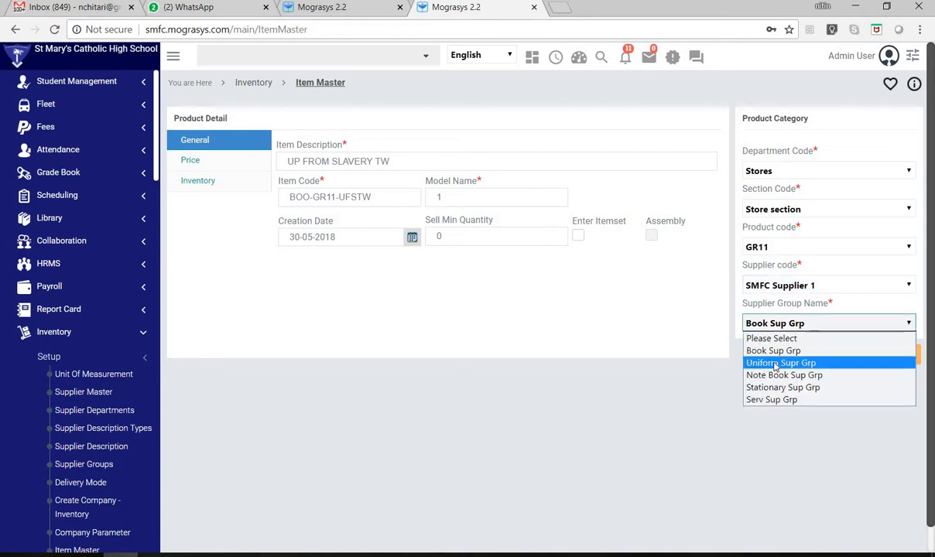
left_click(670, 396)
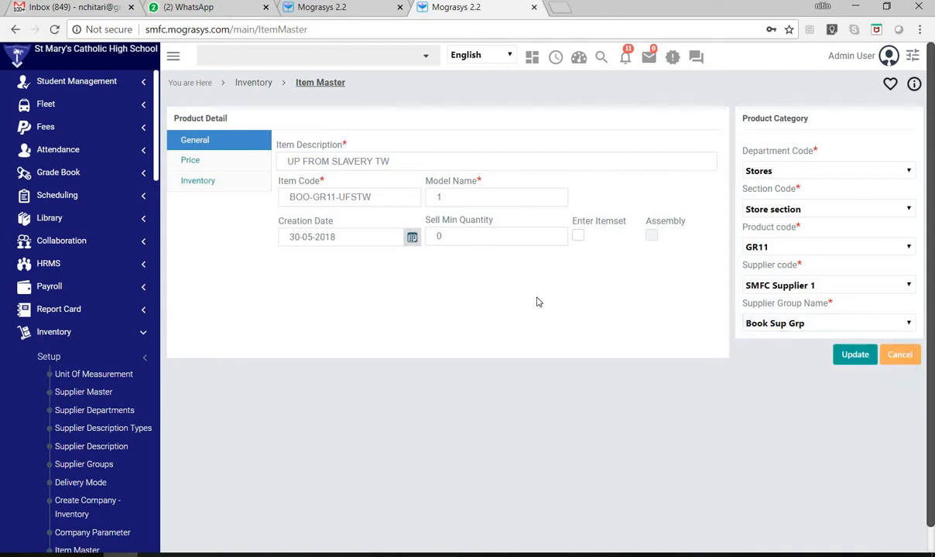
- Review the price details and VAT Percentage of UP FROM SLAVERY TW, and cancel the item form
left_click(199, 166)
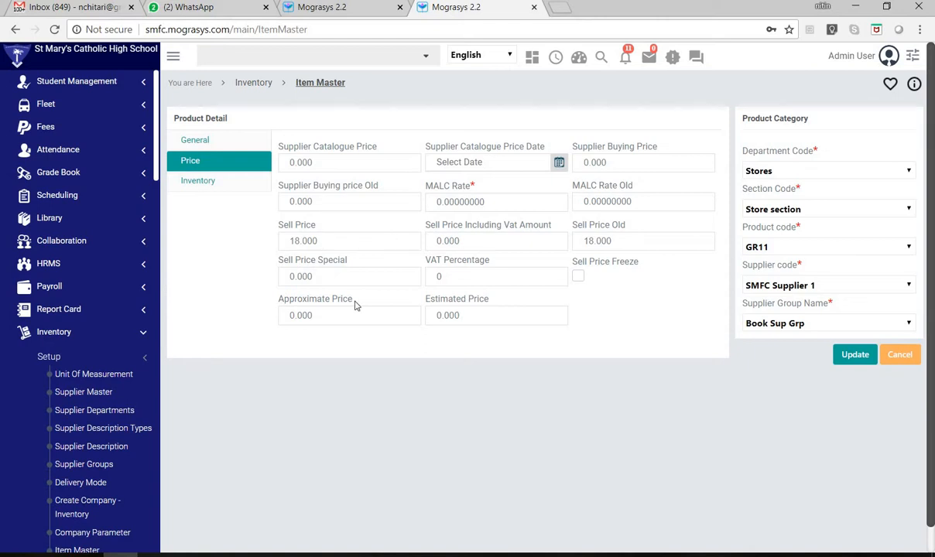
left_click_drag(448, 277, 424, 277)
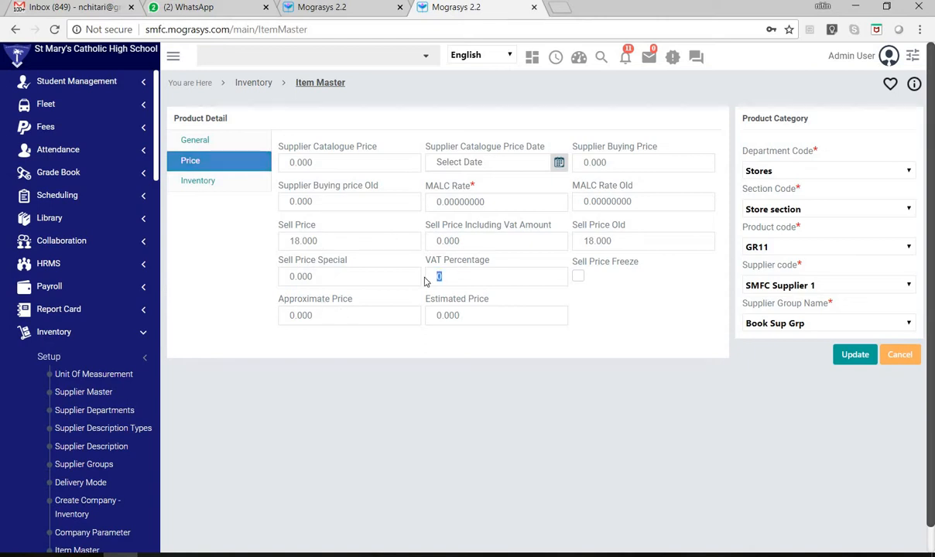
left_click(901, 356)
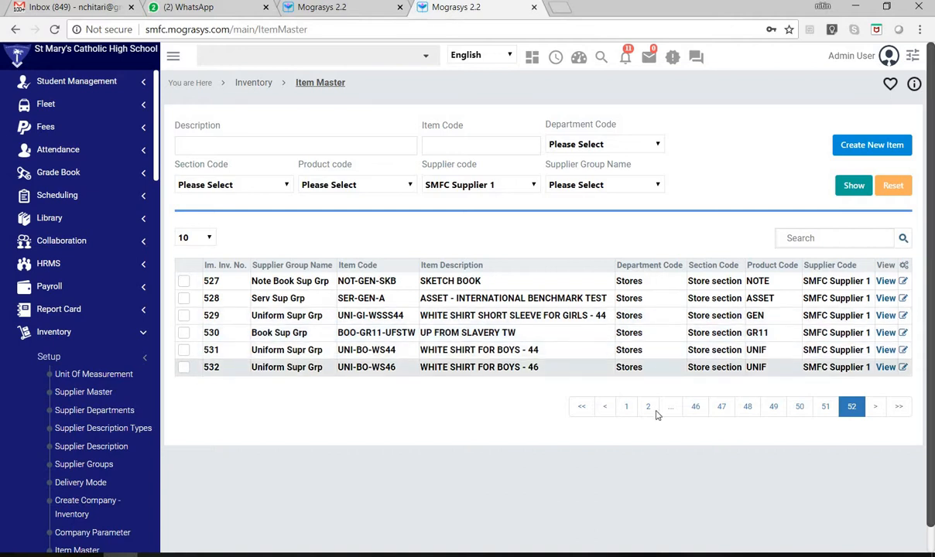
- Browse the later pages of the item list from page 46 through to page 52
left_click(695, 406)
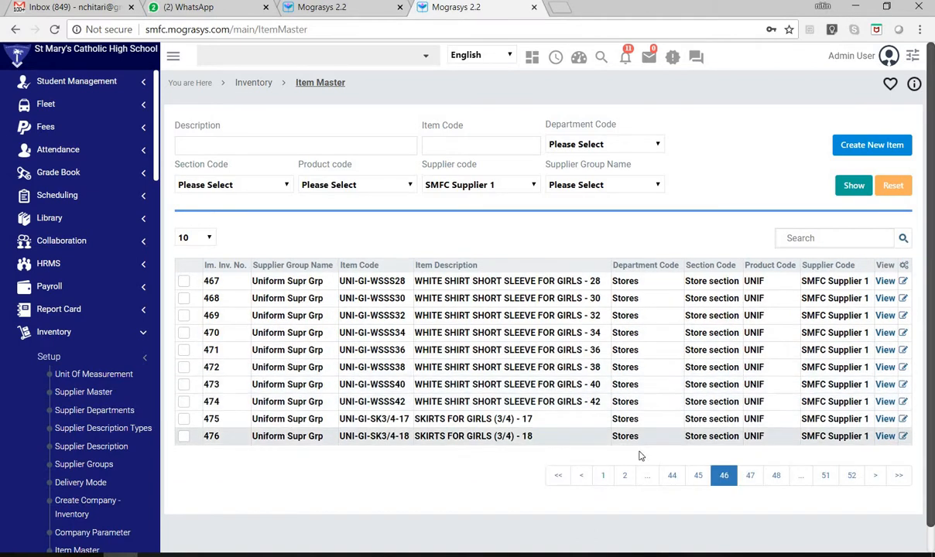
left_click(774, 475)
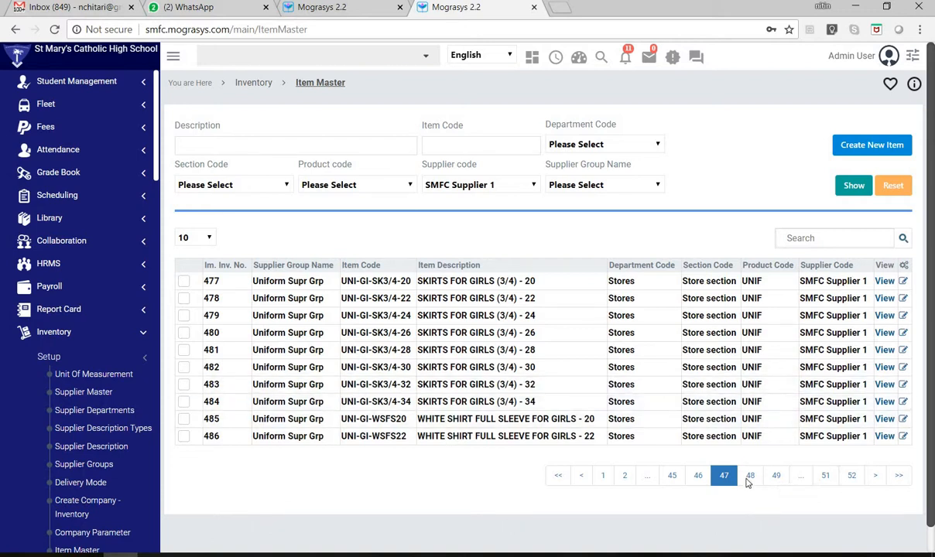
left_click(778, 478)
left_click(823, 478)
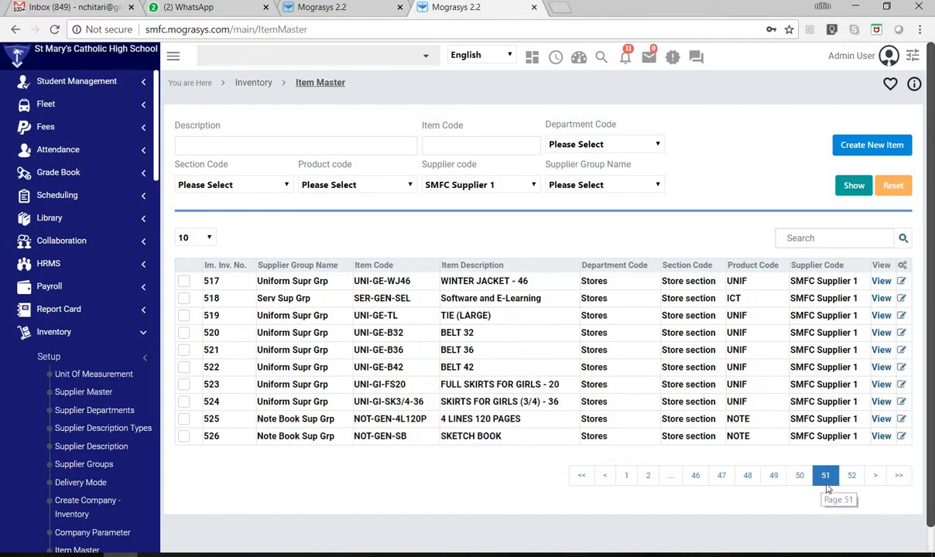
left_click(851, 475)
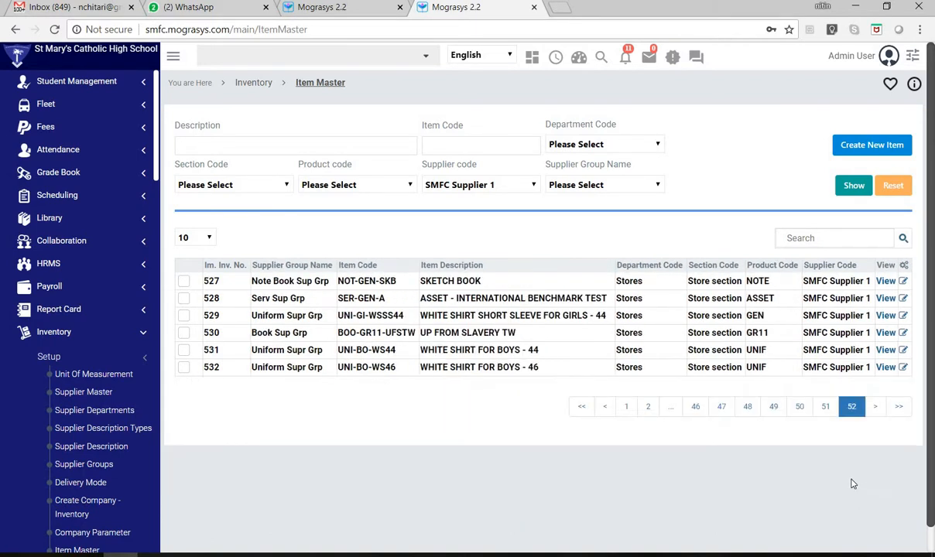
- Search the item list for NOT and open the MEDICAL RECORD item for editing
left_click(816, 240)
type("NOT")
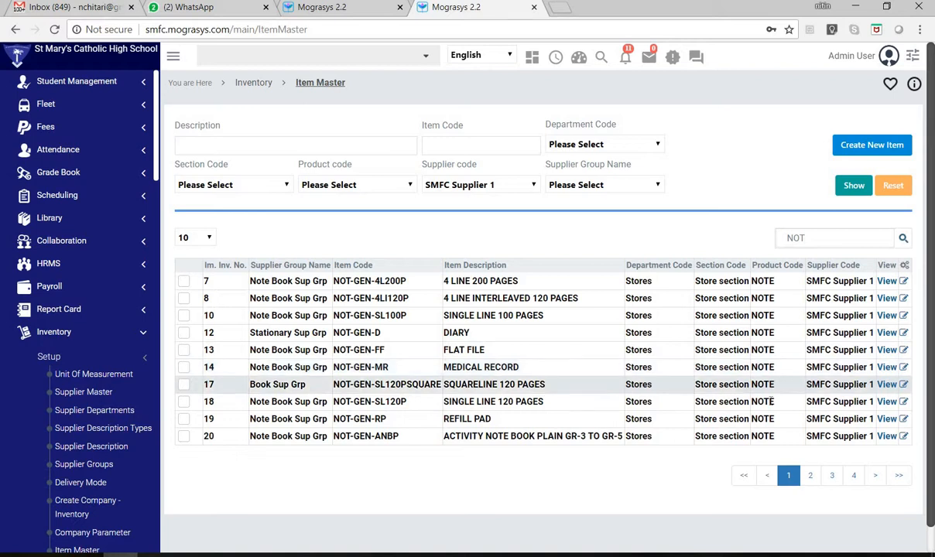
left_click(903, 368)
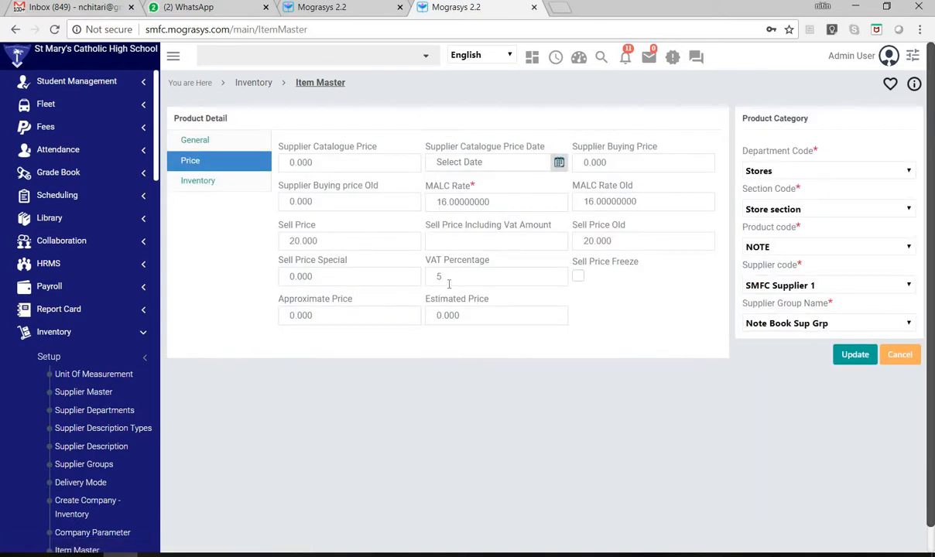
- Examine the Sell Price, VAT Percentage and MALC Rate in the MEDICAL RECORD item's price details
double_click(283, 246)
left_click_drag(319, 242, 310, 244)
left_click_drag(439, 277, 425, 278)
double_click(433, 278)
left_click_drag(317, 241, 299, 241)
left_click_drag(496, 203, 459, 206)
left_click(435, 215)
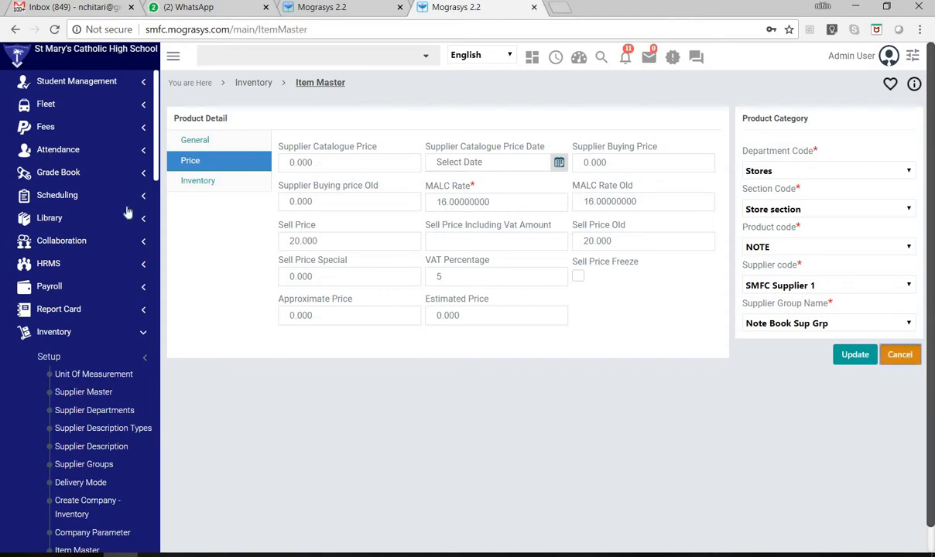
- Review the MEDICAL RECORD item's inventory settings, cancel the form, and return to the Inventory overview
left_click(208, 183)
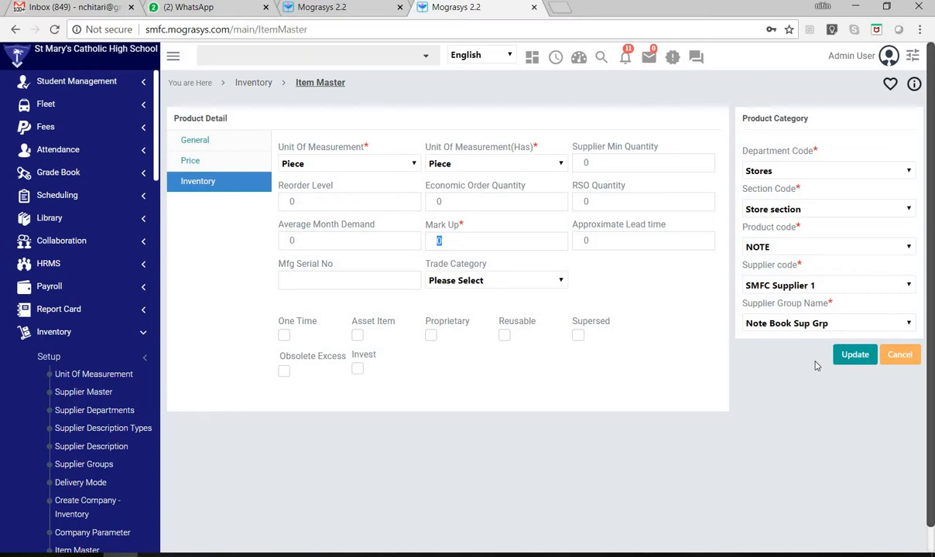
left_click(897, 355)
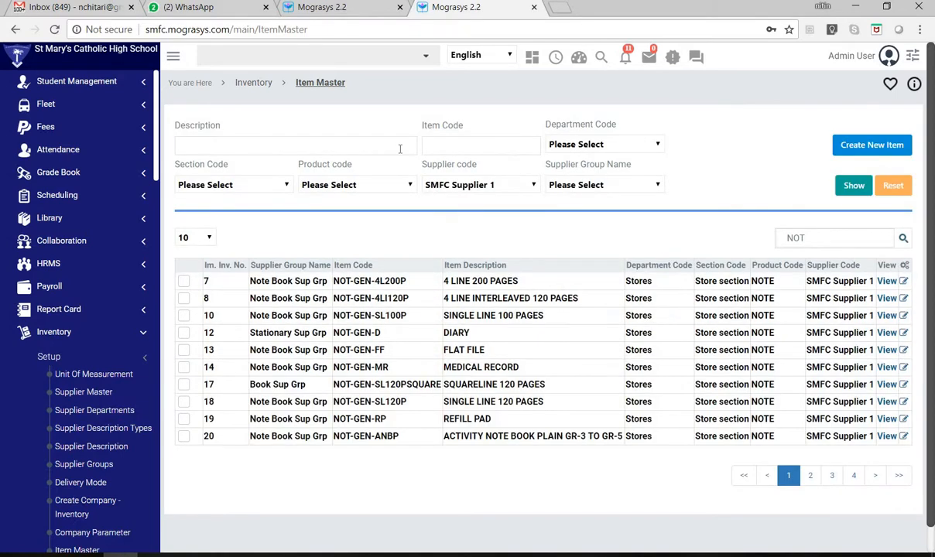
left_click(253, 83)
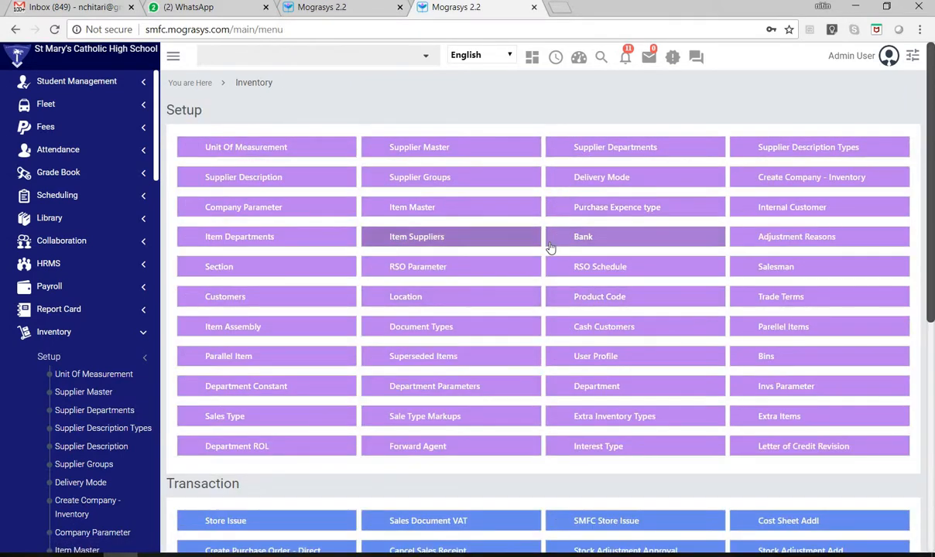
- Preview the item departments for 03-Academics on the Item Departments page, and return to the Inventory overview
left_click(425, 232)
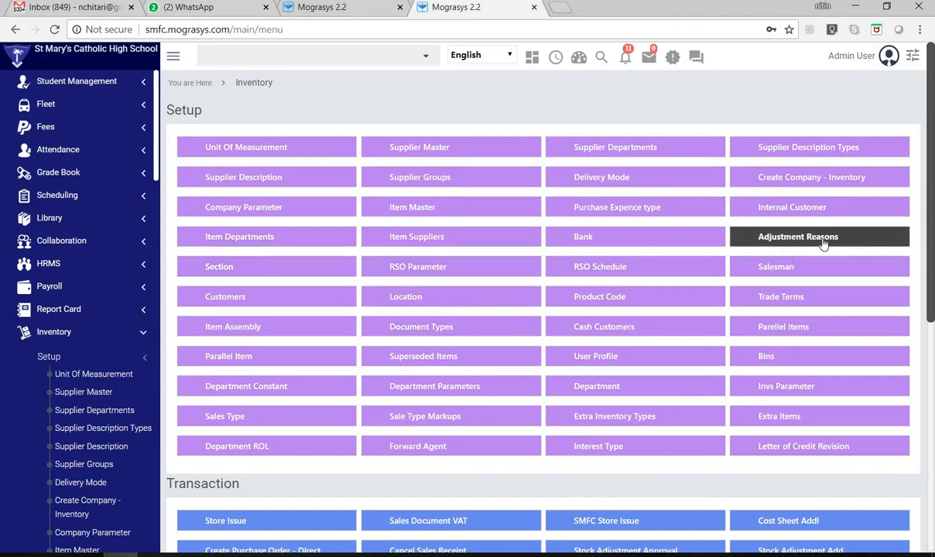
left_click(242, 244)
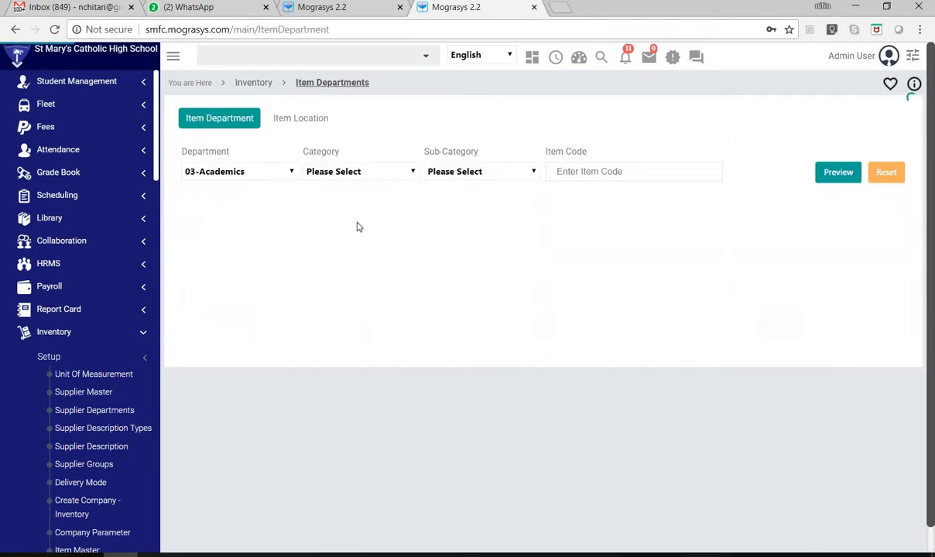
left_click(836, 175)
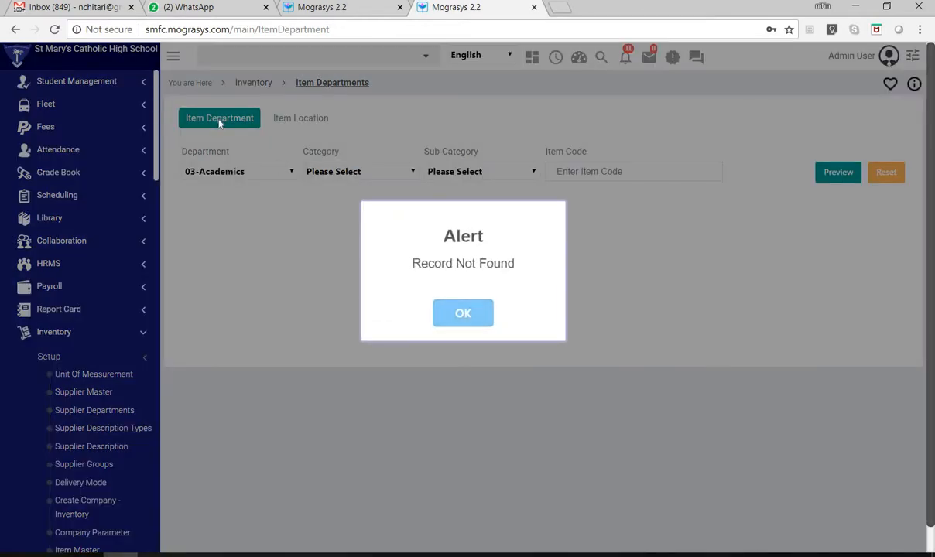
left_click(468, 313)
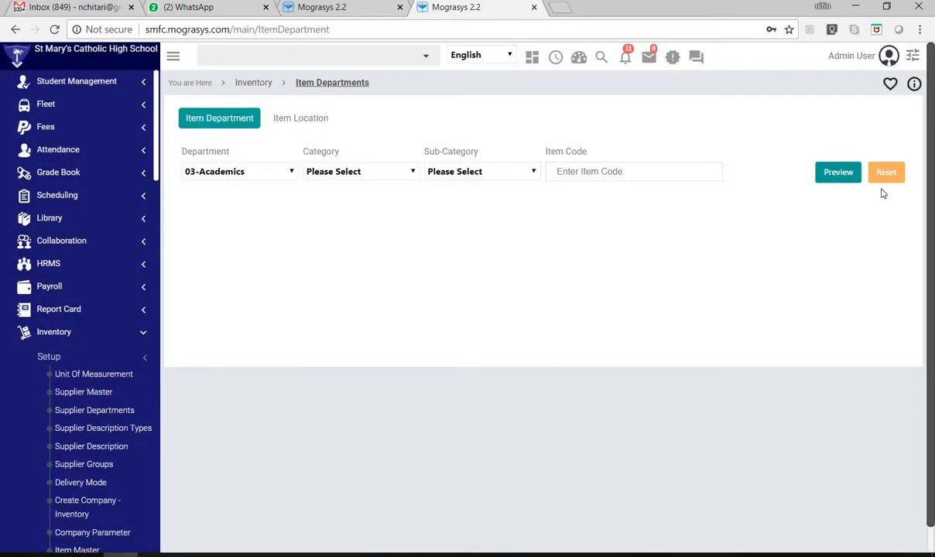
left_click(234, 82)
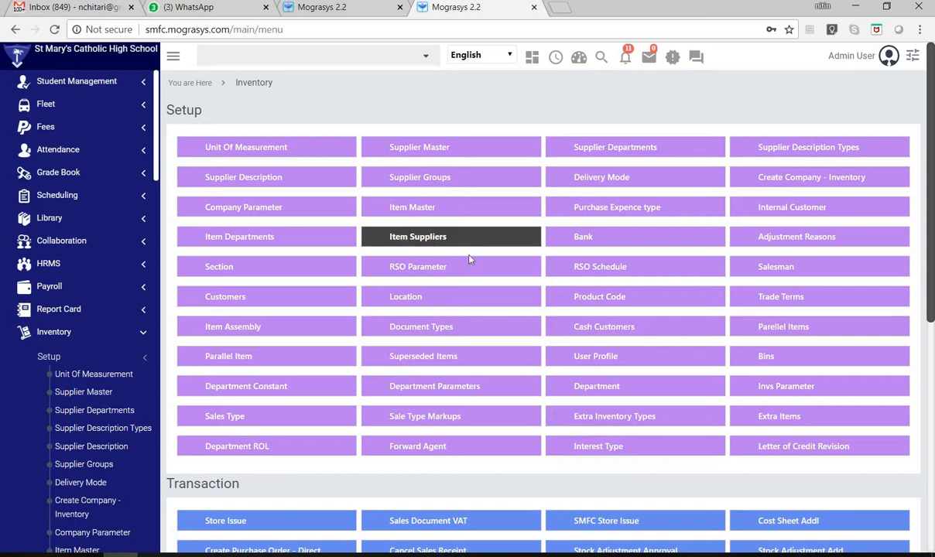
- View the Item Suppliers and Adjustment Reasons lists, returning to the Inventory overview after each
left_click(414, 241)
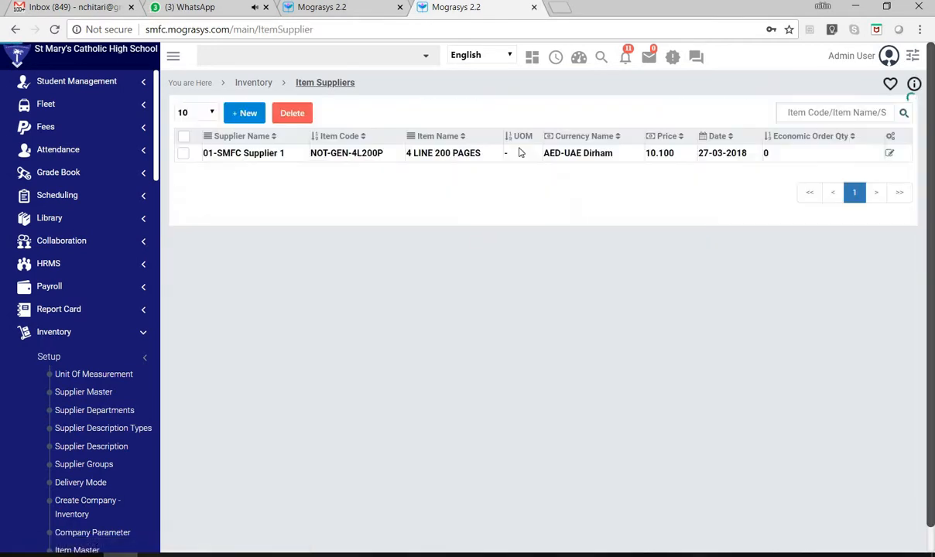
left_click(253, 84)
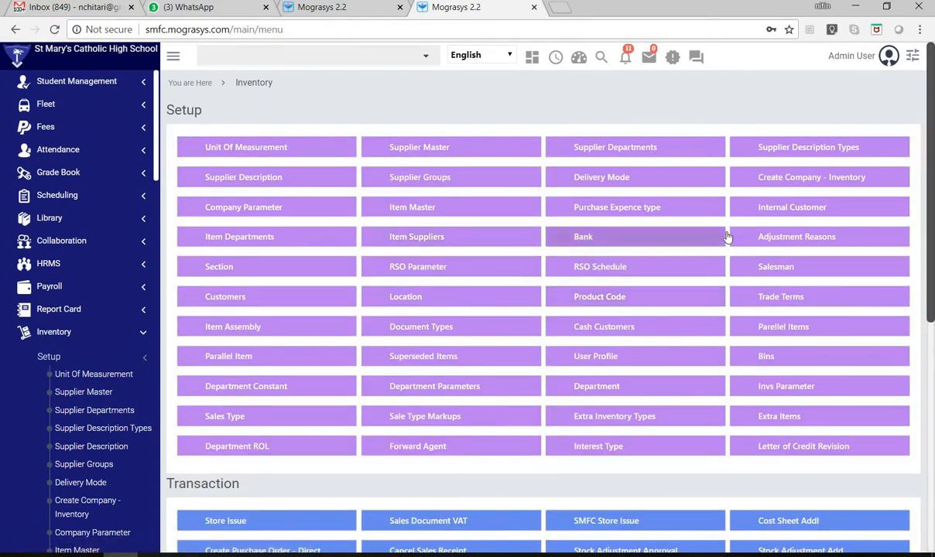
left_click(752, 236)
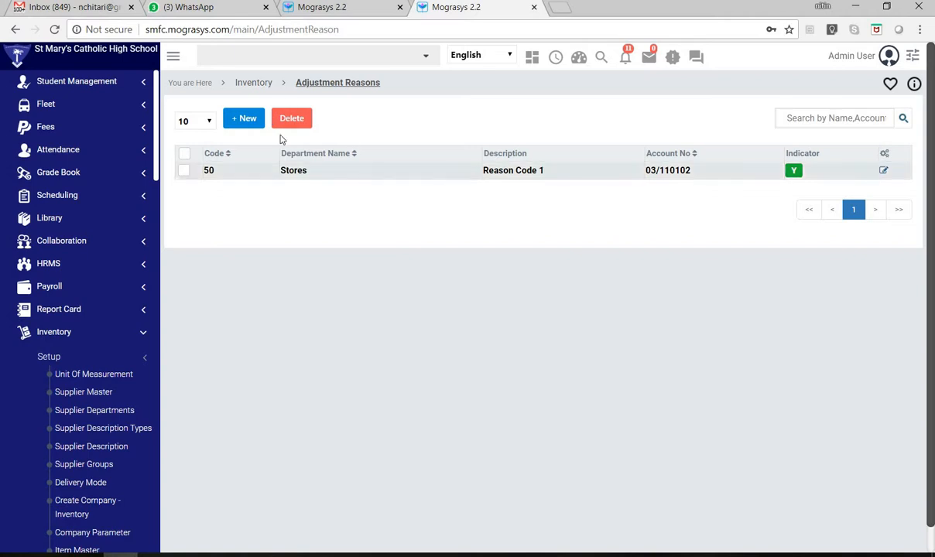
left_click(254, 84)
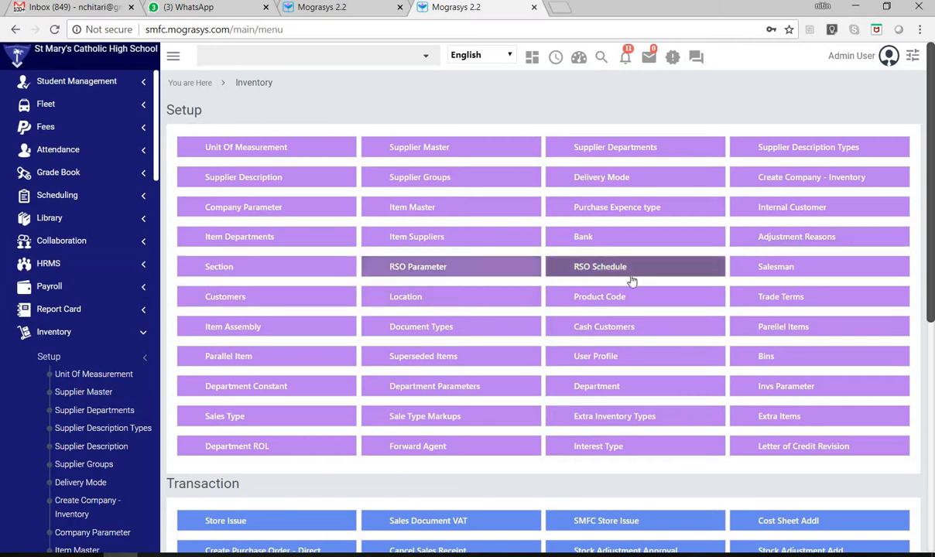
- View the Salesman list, return to the Inventory overview, and open the Customers and Location setup pages
left_click(778, 272)
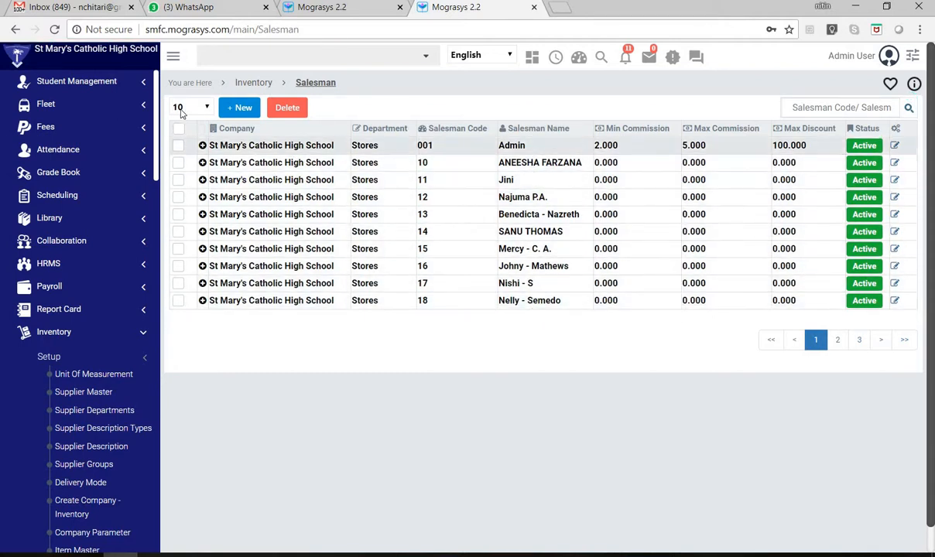
left_click(252, 82)
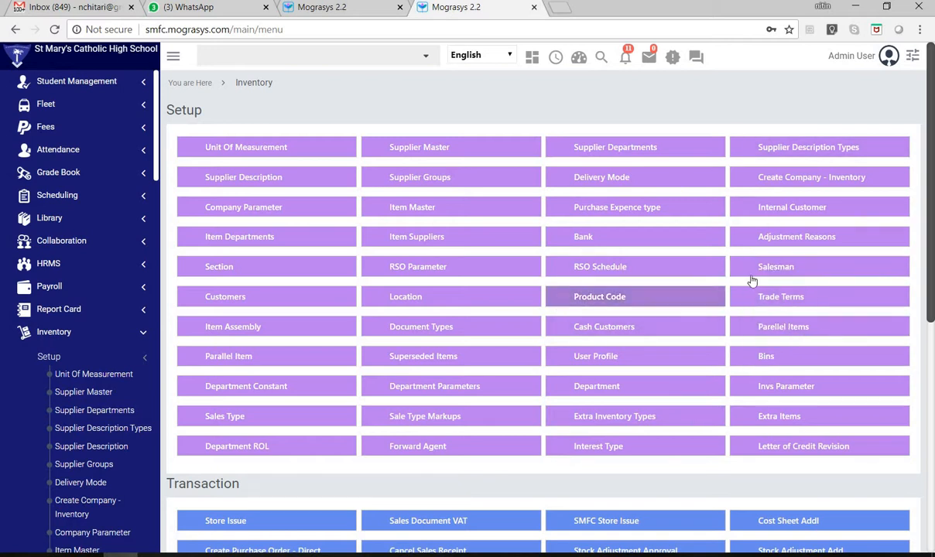
left_click(220, 302)
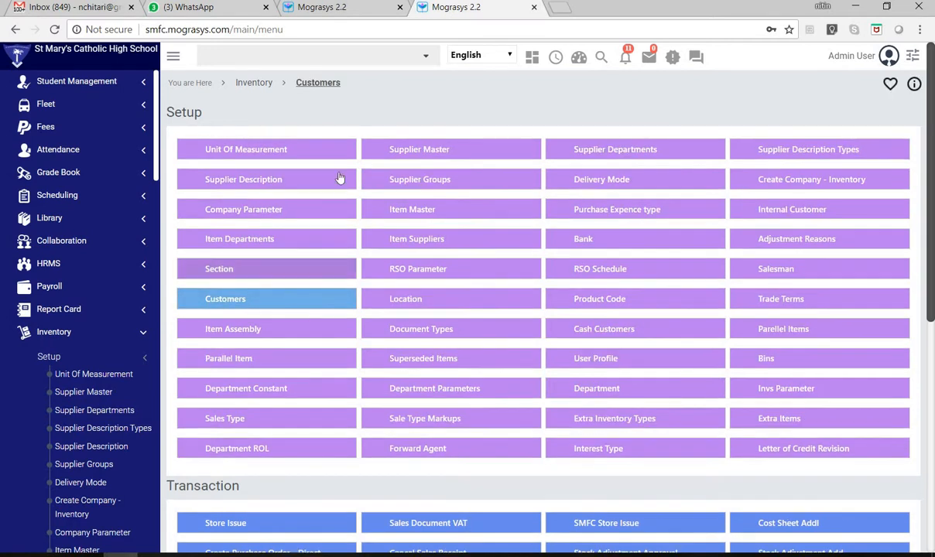
left_click(404, 301)
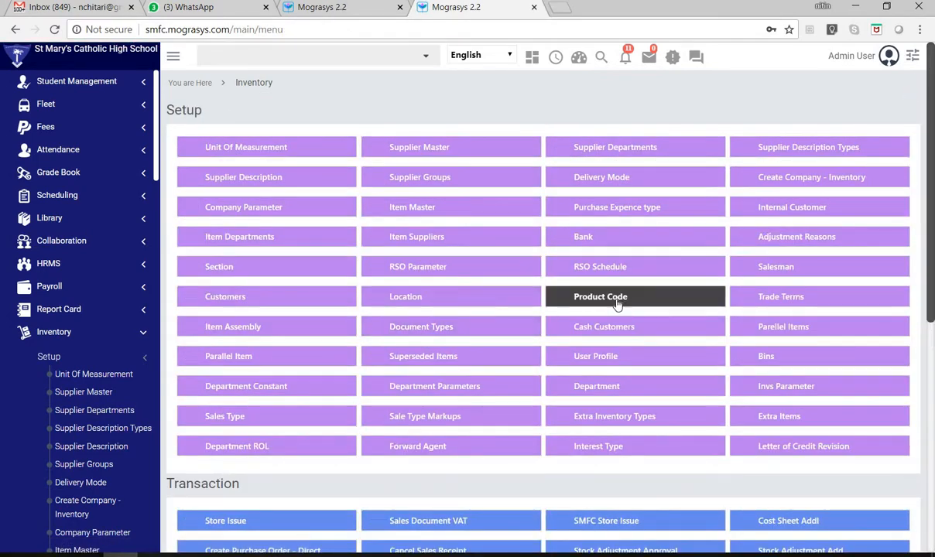
- Open the Product Code setup page, look through the category list's three pages, and return to page 2
left_click(617, 302)
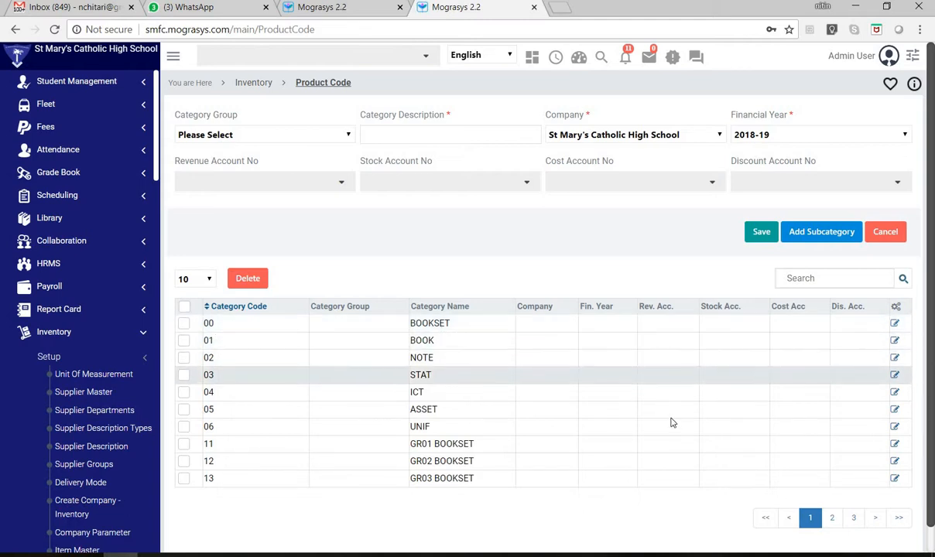
scroll(518, 486, "down", 2)
scroll(430, 472, "up", 2)
scroll(456, 464, "down", 2)
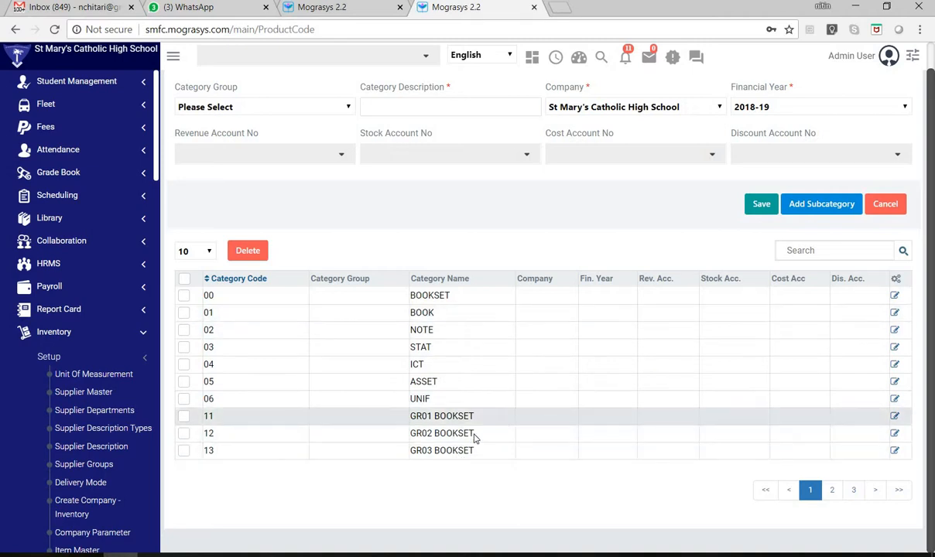
left_click(830, 494)
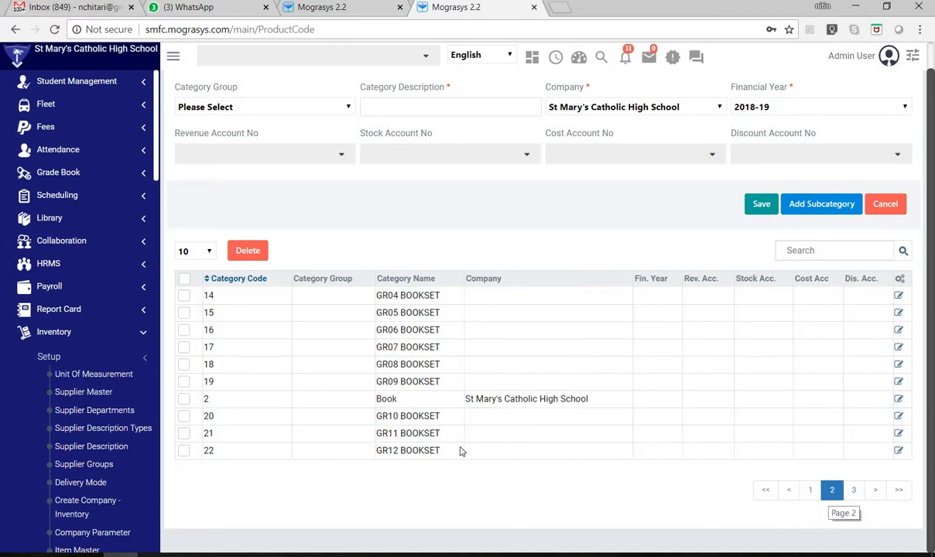
left_click(853, 491)
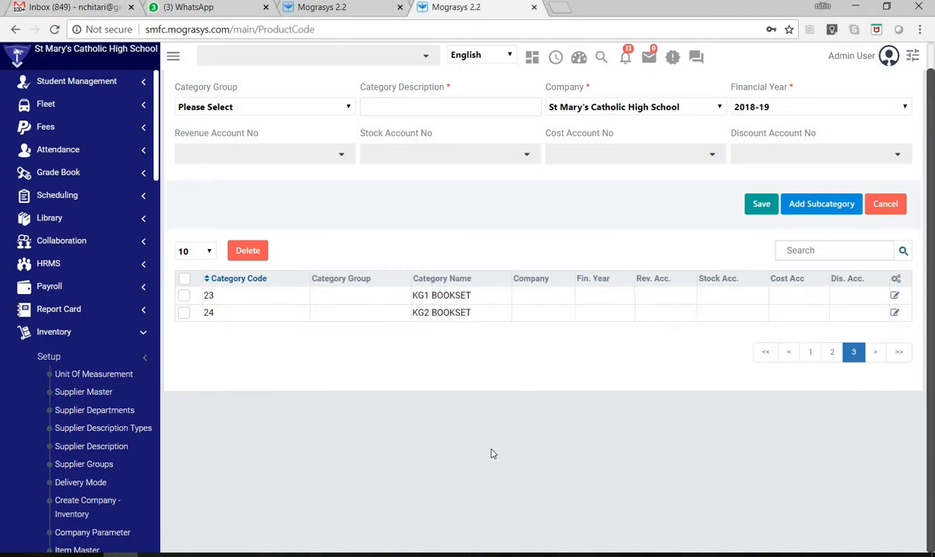
left_click(831, 352)
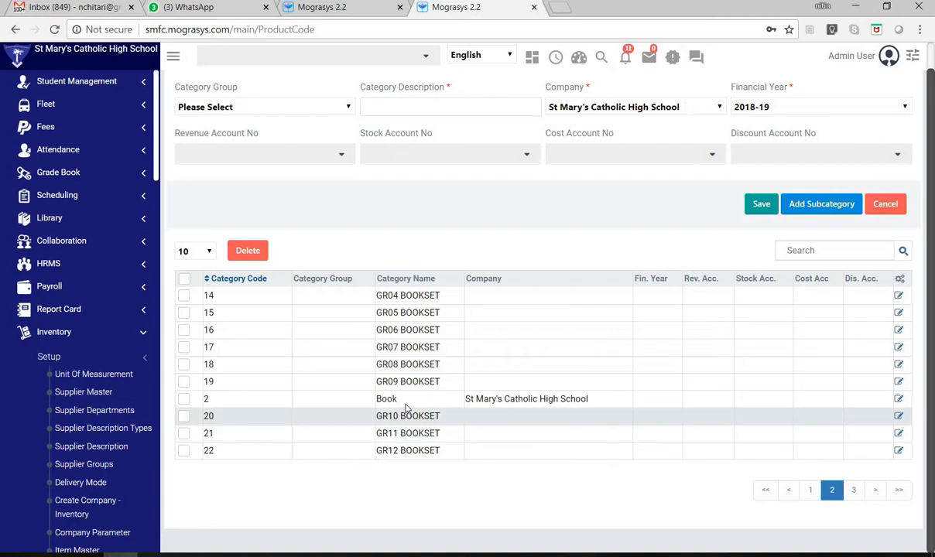
- Review the categories on page 1 of the Product Code list and return to page 2
scroll(453, 345, "up", 1)
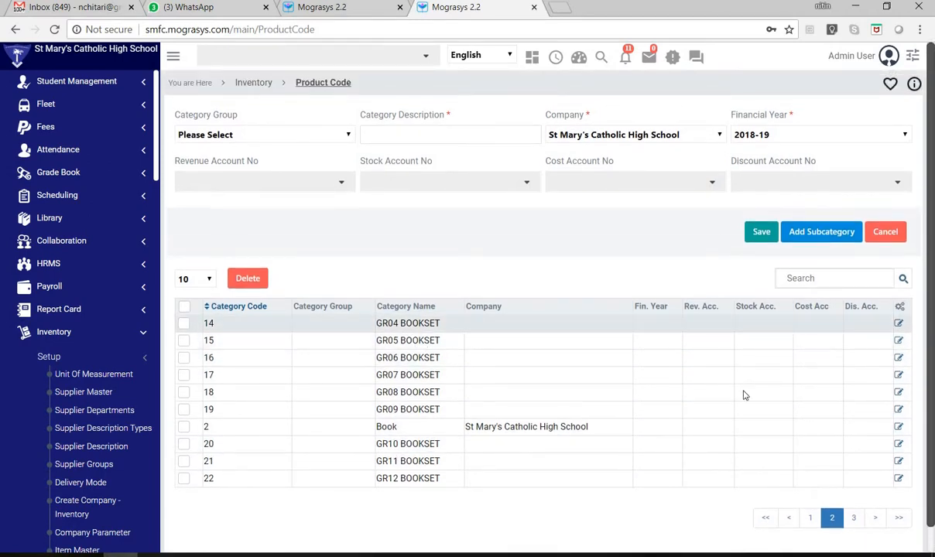
left_click(810, 518)
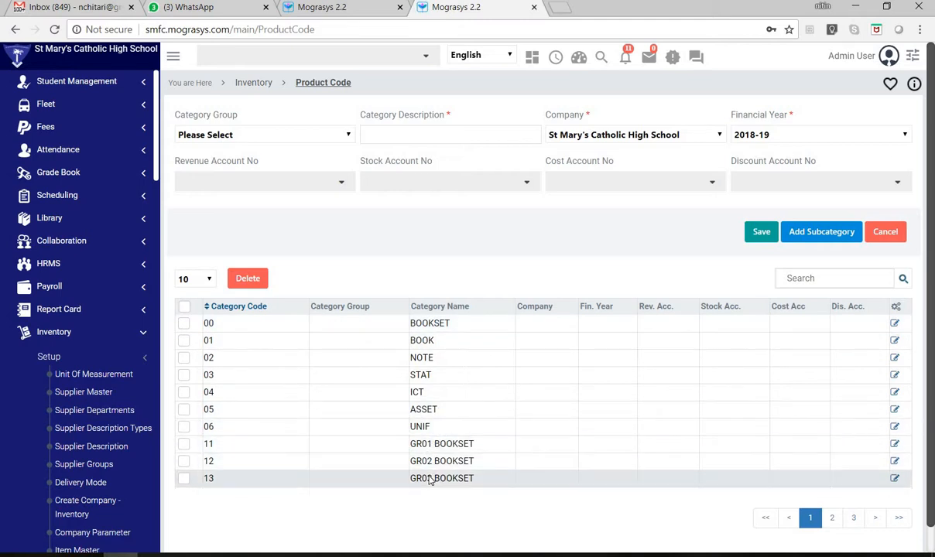
left_click(832, 517)
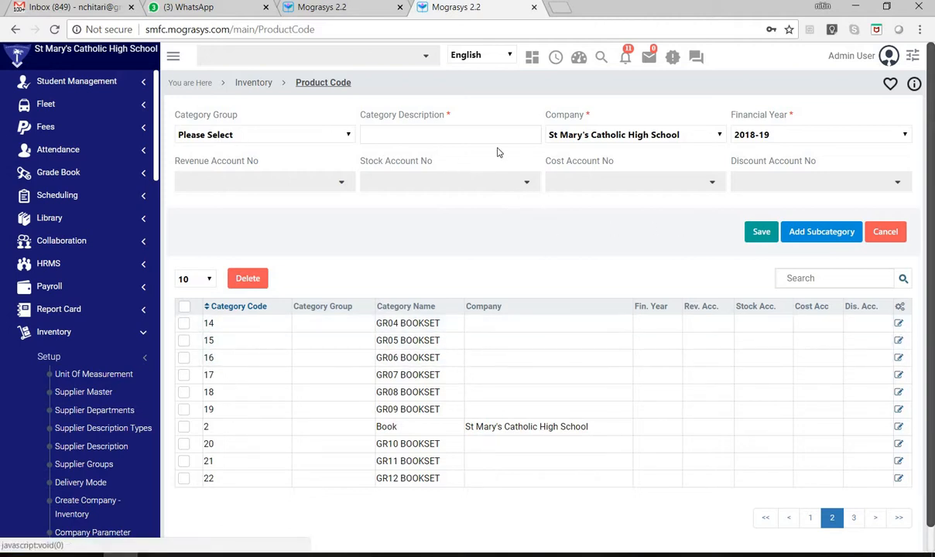
- Check the choices for the revenue, stock and cost account numbers, and return to the Inventory overview
left_click(281, 180)
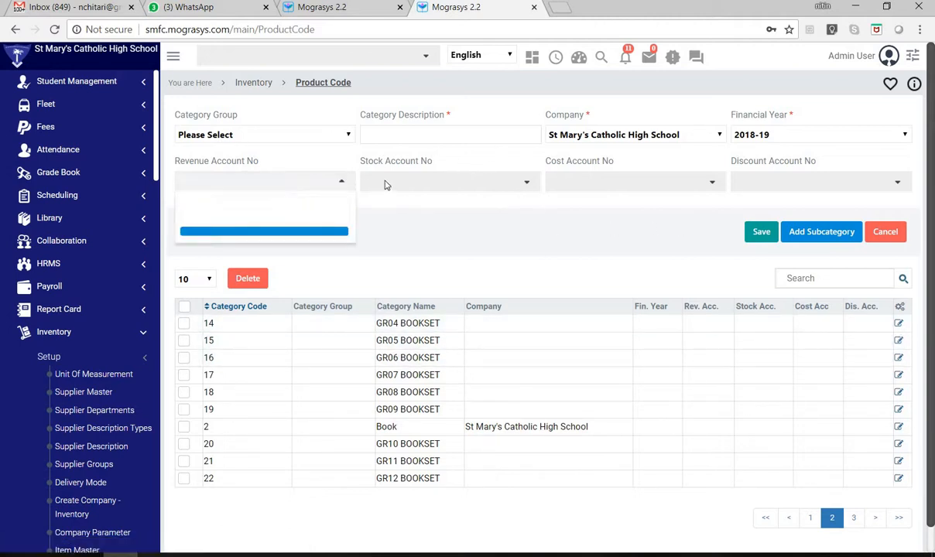
left_click(364, 178)
left_click(513, 186)
left_click(623, 186)
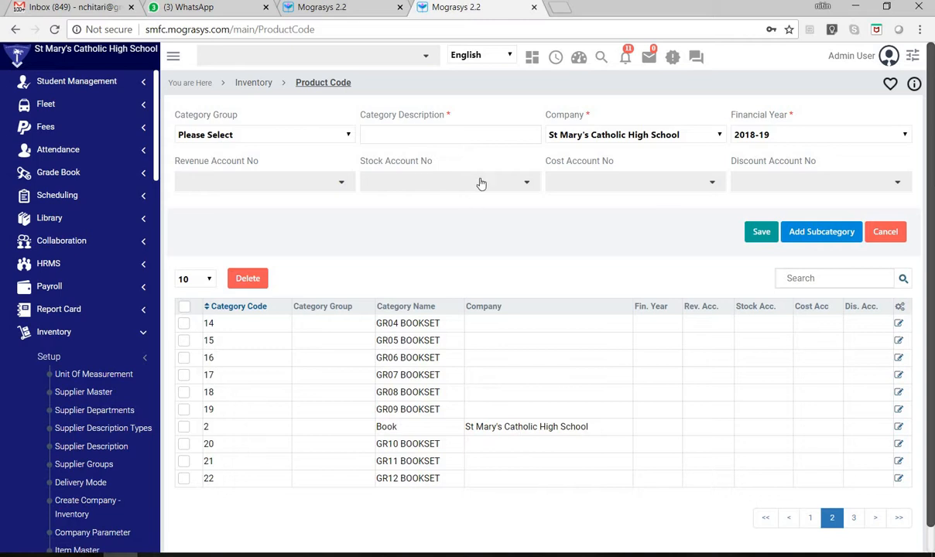
left_click(269, 89)
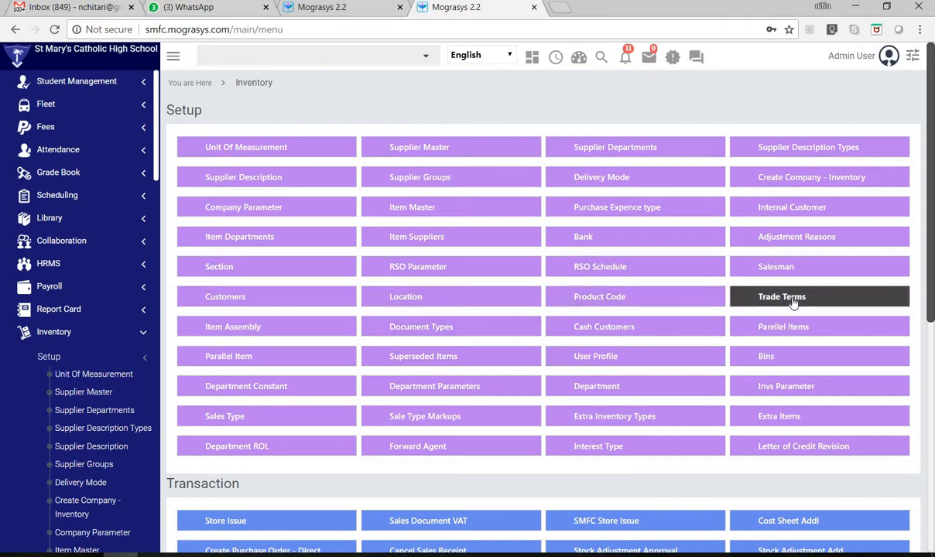
- Open the Item Assembly setup page and preview the existing assembly 329-BSGR01BNMM-BSGR01BNMM
left_click(245, 331)
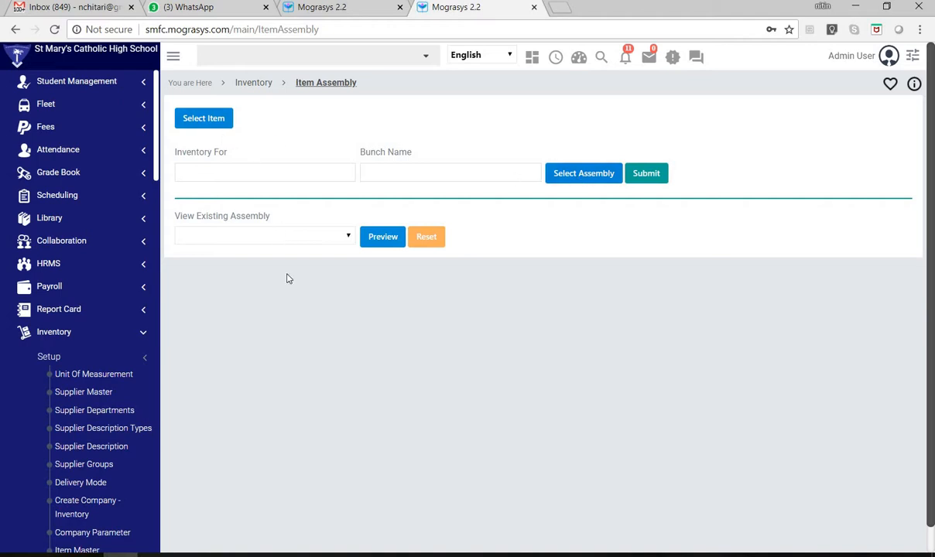
left_click(251, 243)
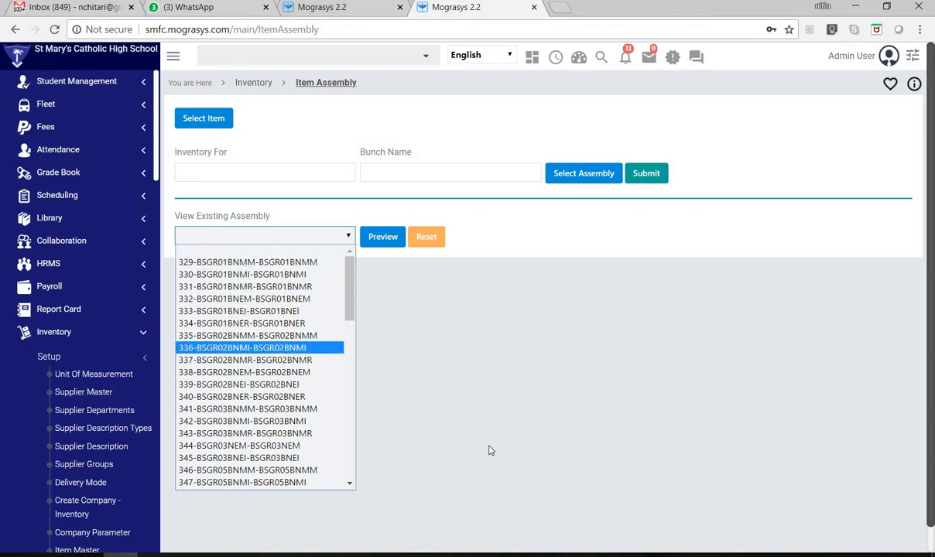
left_click(508, 371)
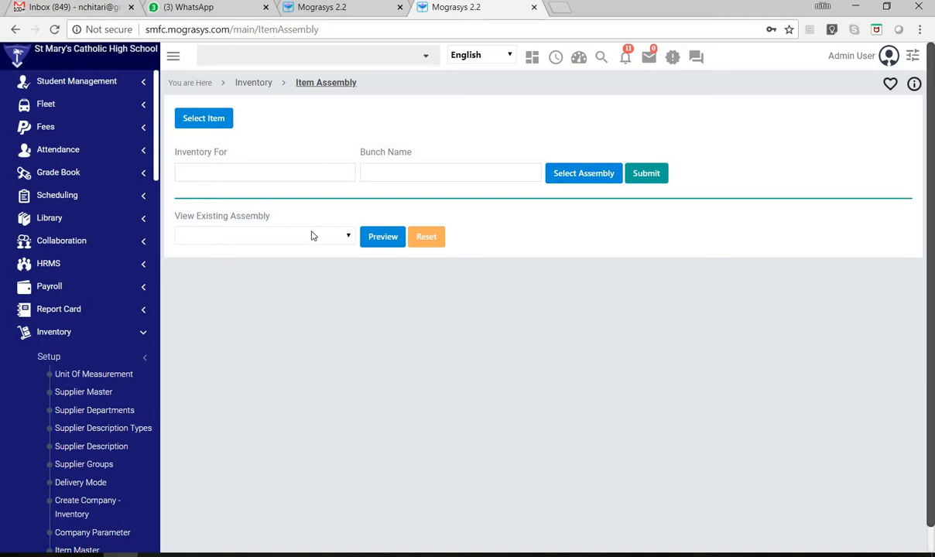
left_click(268, 234)
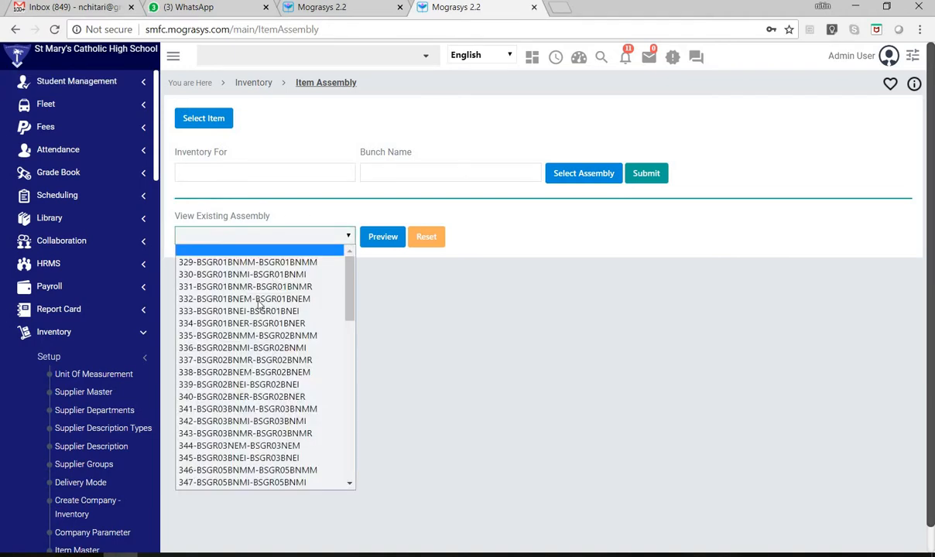
left_click(256, 265)
left_click(385, 244)
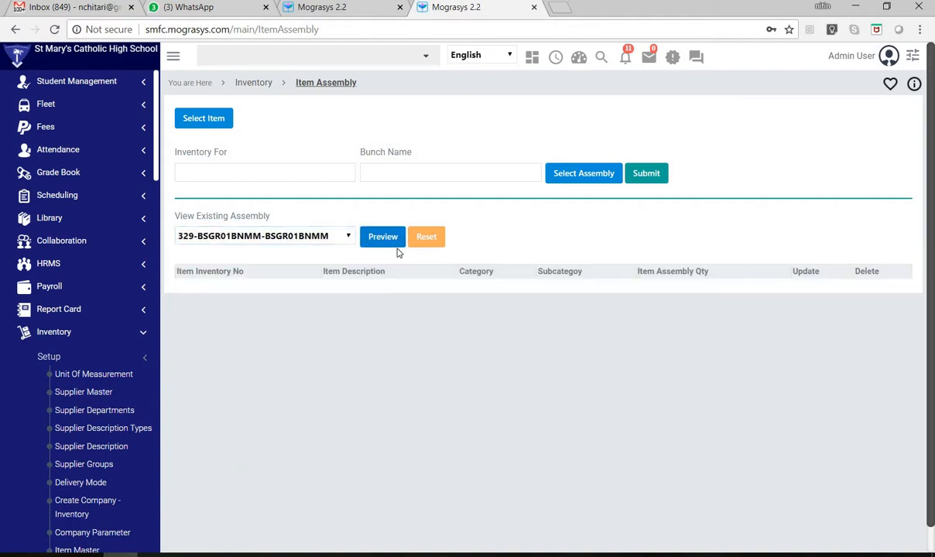
- Examine the items and assembly quantities of the 329-BSGR01BNMM book set, down to the end of its list
left_click(209, 237)
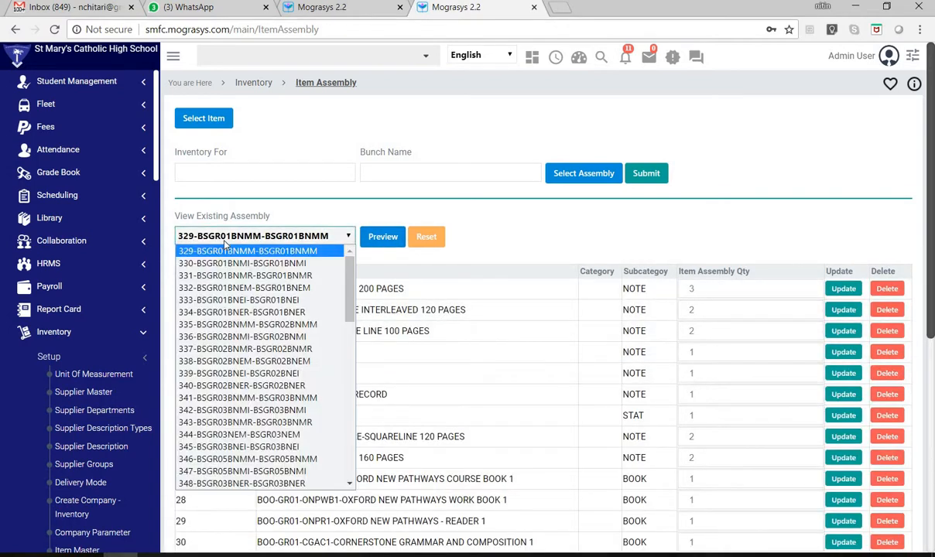
left_click(216, 247)
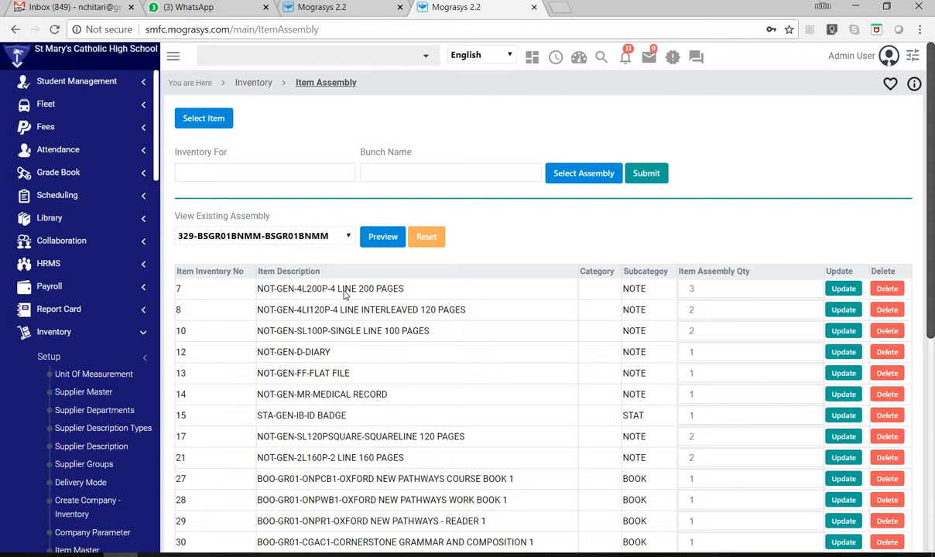
left_click(233, 239)
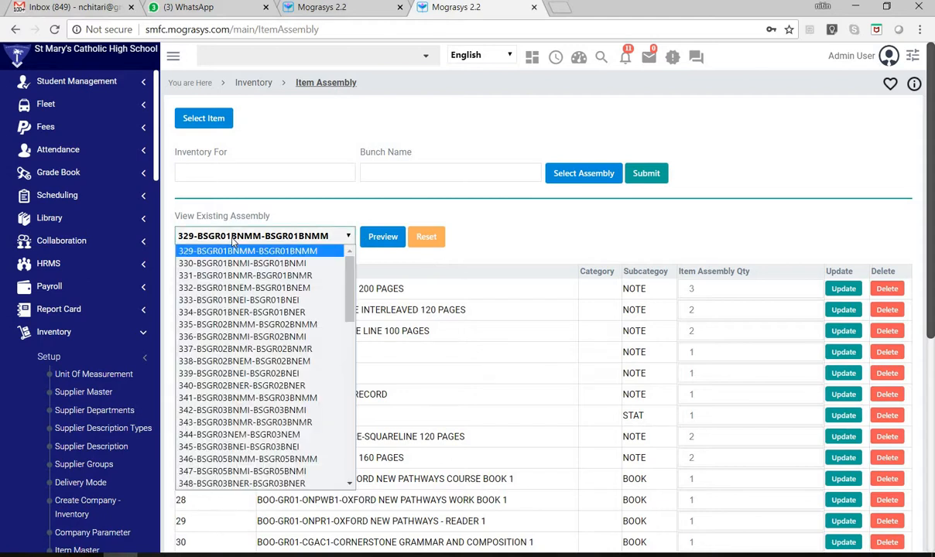
left_click(235, 239)
scroll(485, 360, "down", 1)
scroll(486, 360, "down", 4)
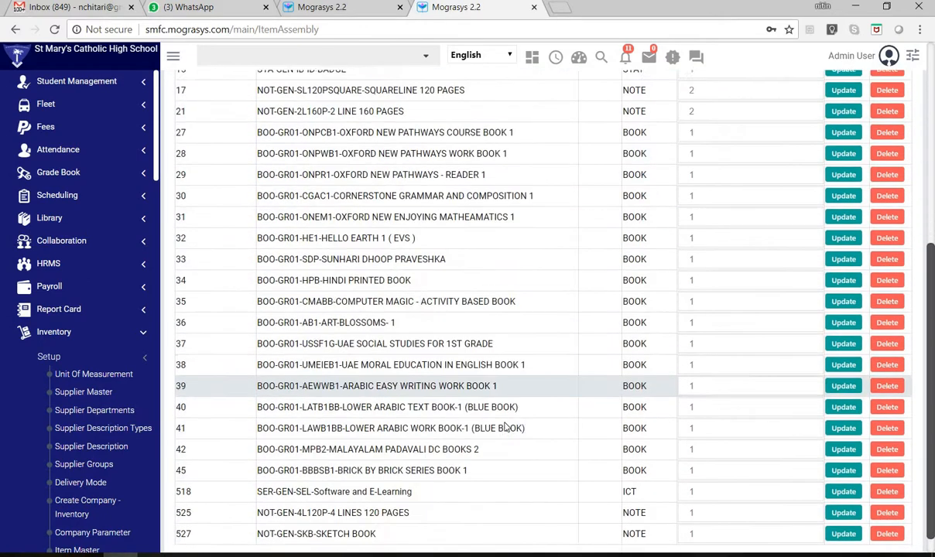
scroll(464, 495, "up", 2)
scroll(447, 453, "up", 3)
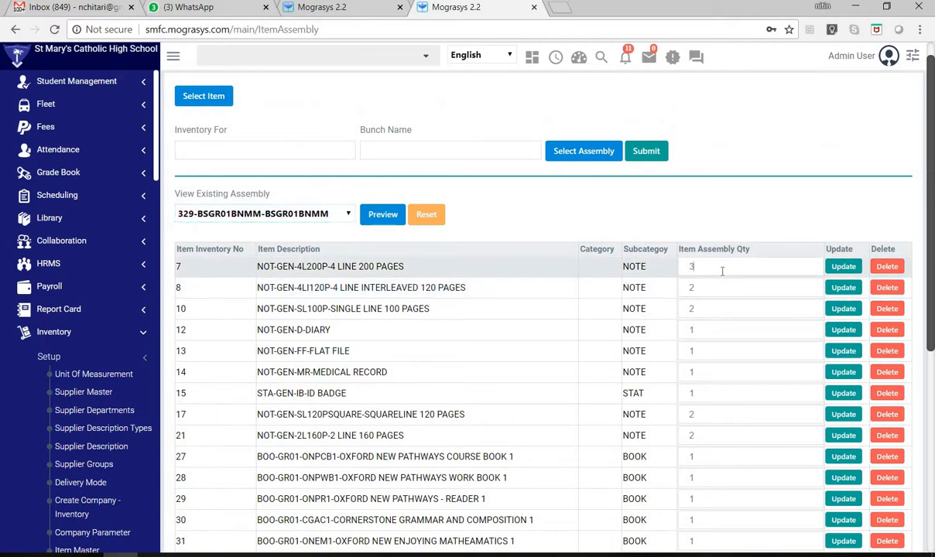
left_click(711, 291)
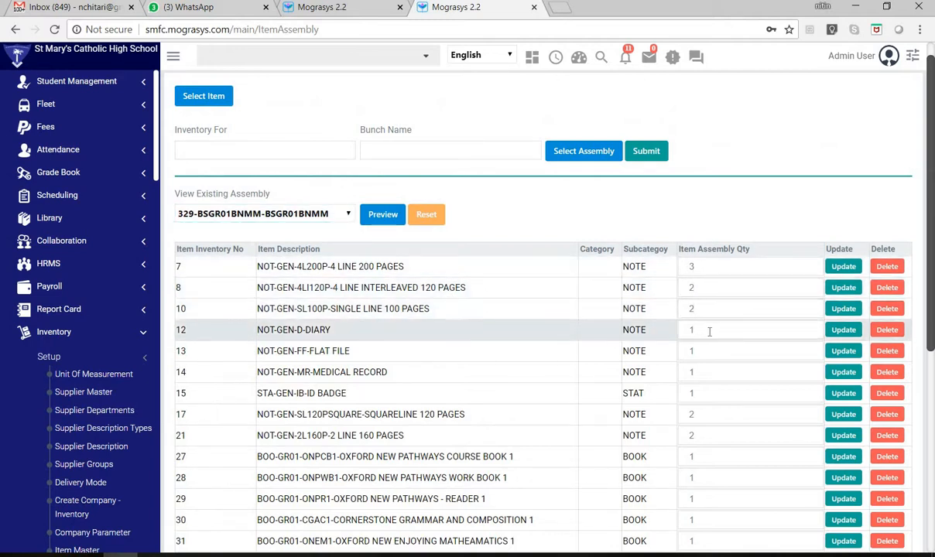
- Preview the existing assembly 392-BSGR10BNMR-BSGR10BNMR
left_click(223, 212)
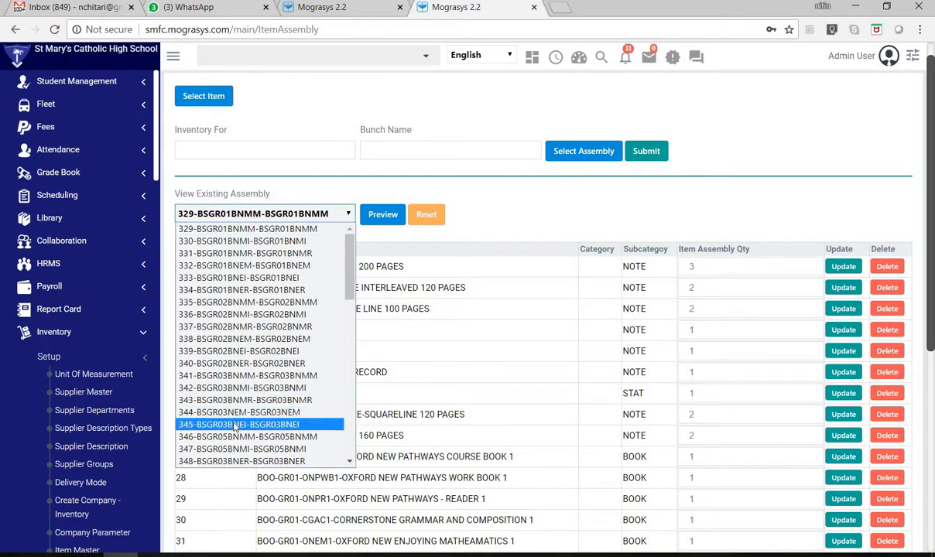
scroll(233, 426, "down", 8)
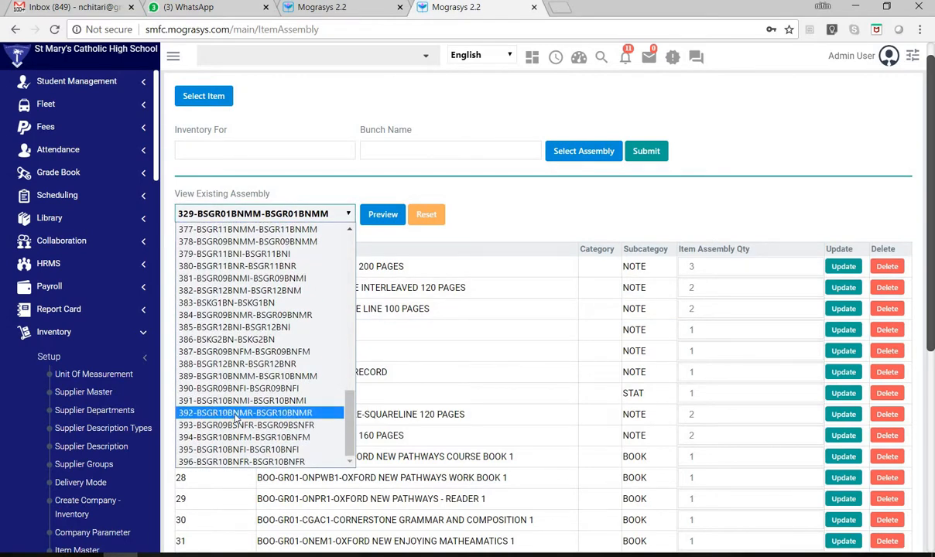
left_click(236, 415)
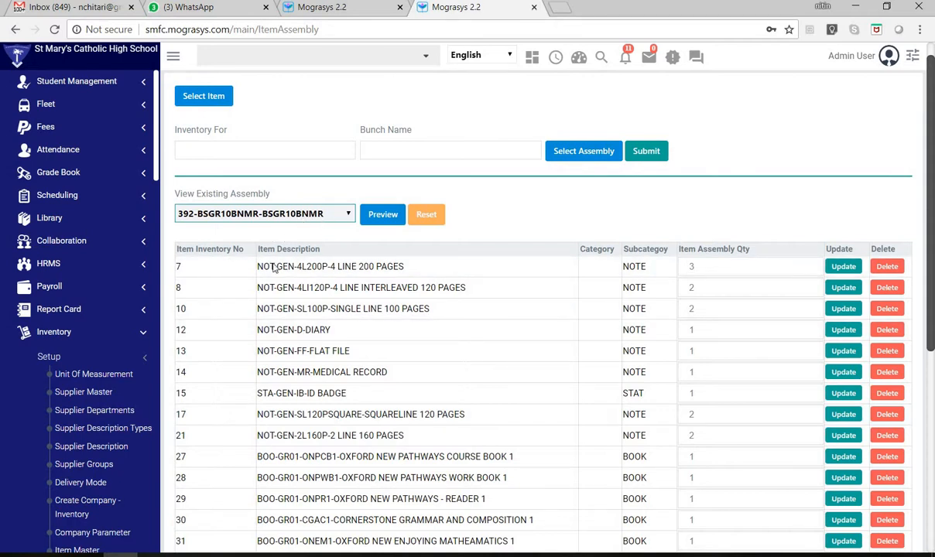
left_click(382, 214)
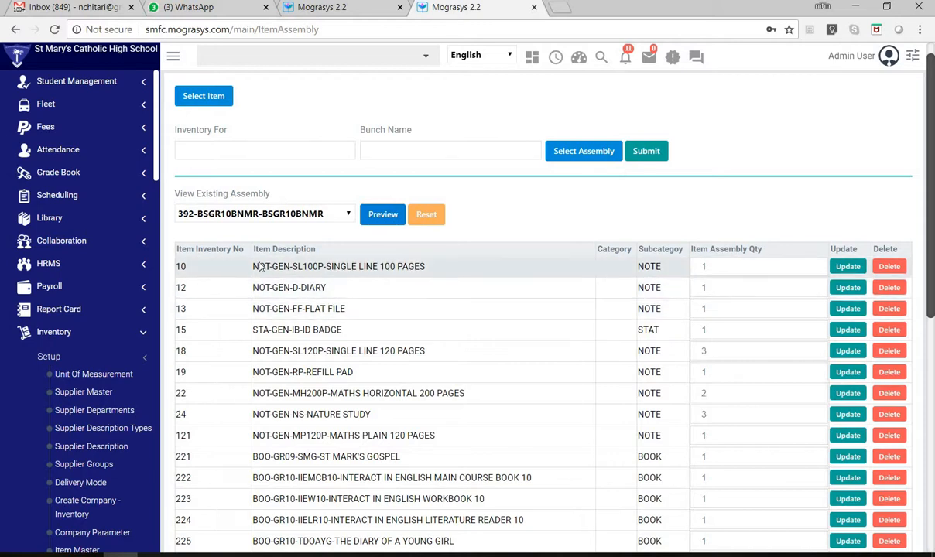
- Examine the notebooks, ID badge, textbooks and sketch book listed in the 392-BSGR10BNMR assembly
left_click_drag(258, 267, 291, 266)
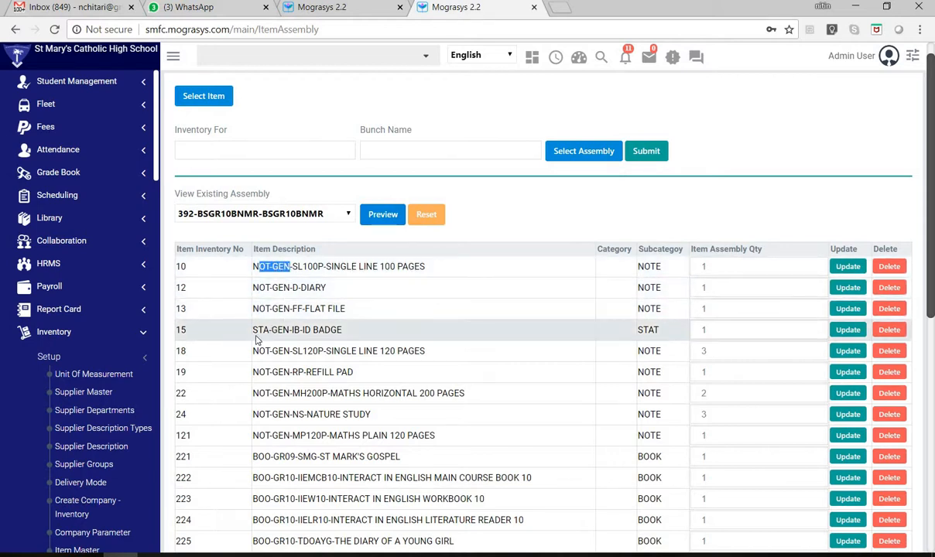
left_click_drag(255, 329, 278, 385)
left_click(260, 377)
left_click_drag(259, 400, 308, 477)
scroll(313, 387, "down", 6)
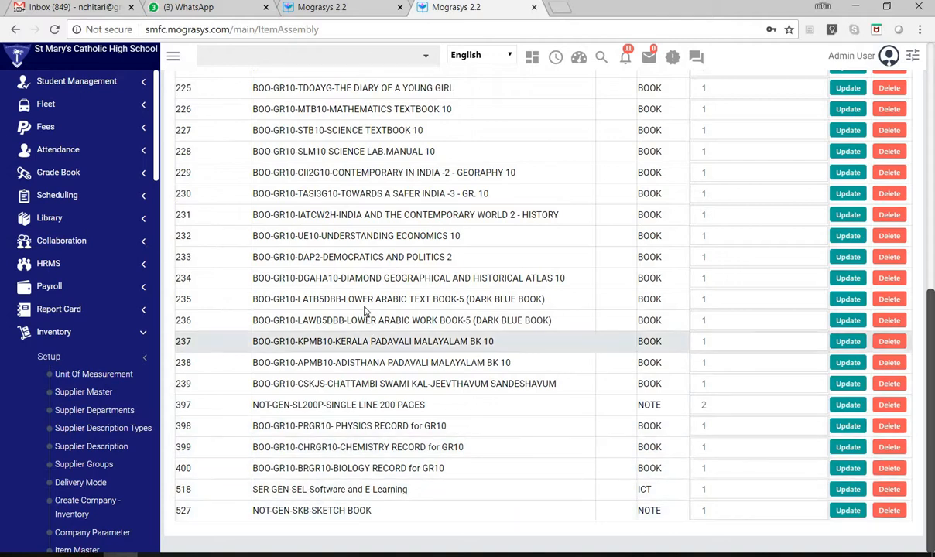
scroll(255, 332, "up", 7)
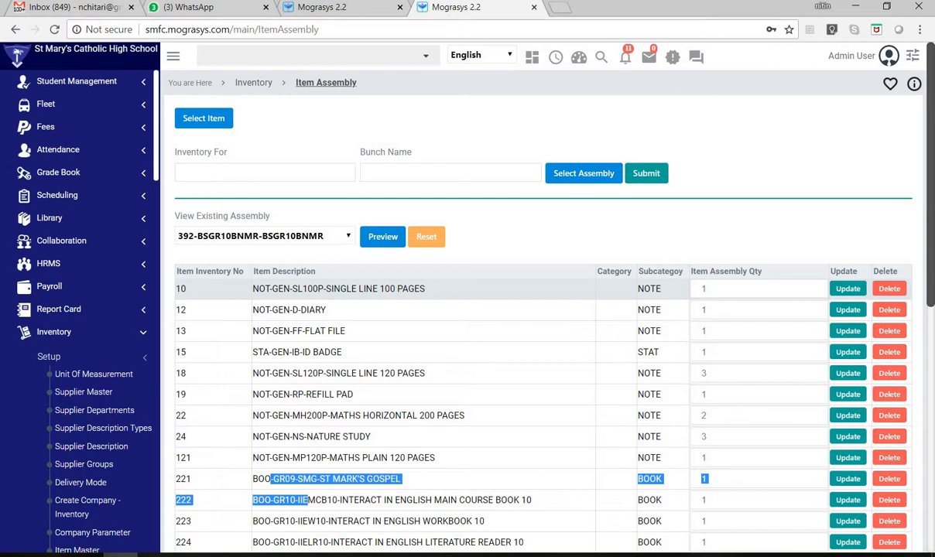
scroll(456, 372, "down", 6)
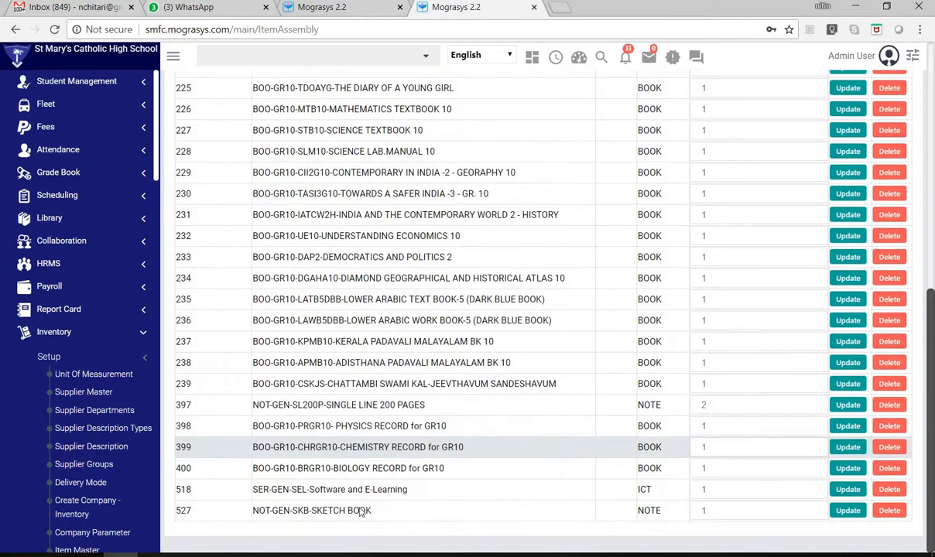
mouse_move(333, 514)
left_mouse_down()
mouse_move(318, 497)
mouse_move(334, 495)
left_mouse_up()
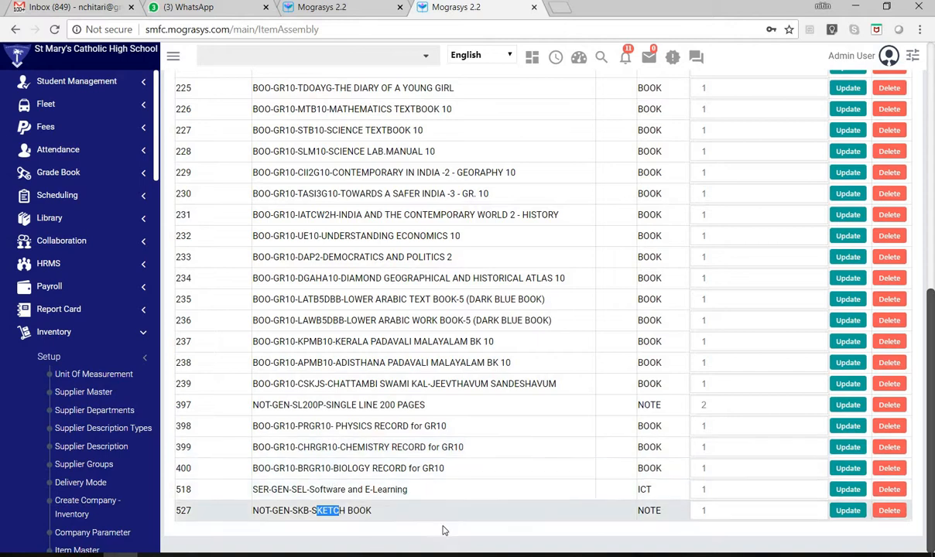
- Browse the existing assemblies and select 331-BSGR01BNMR-BSGR01BNMR
scroll(444, 531, "up", 6)
left_click(247, 236)
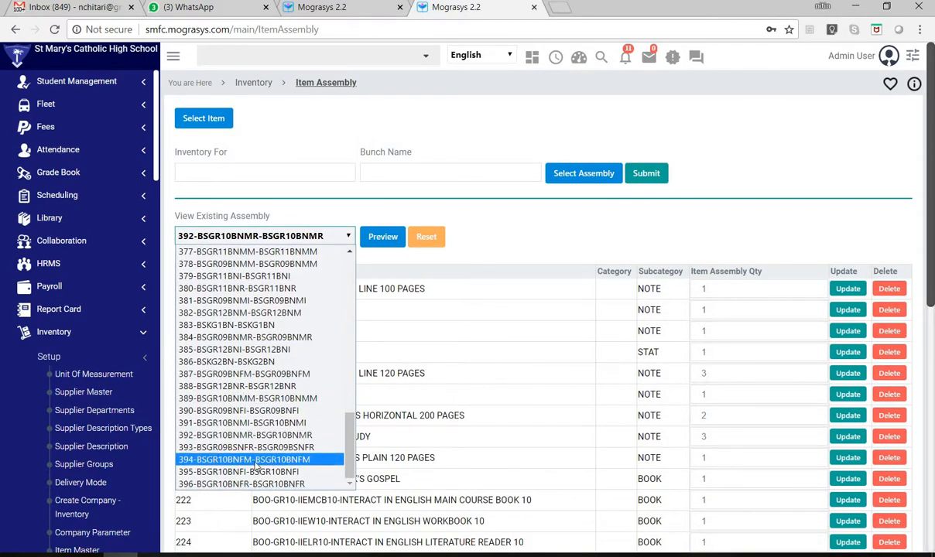
scroll(239, 294, "up", 8)
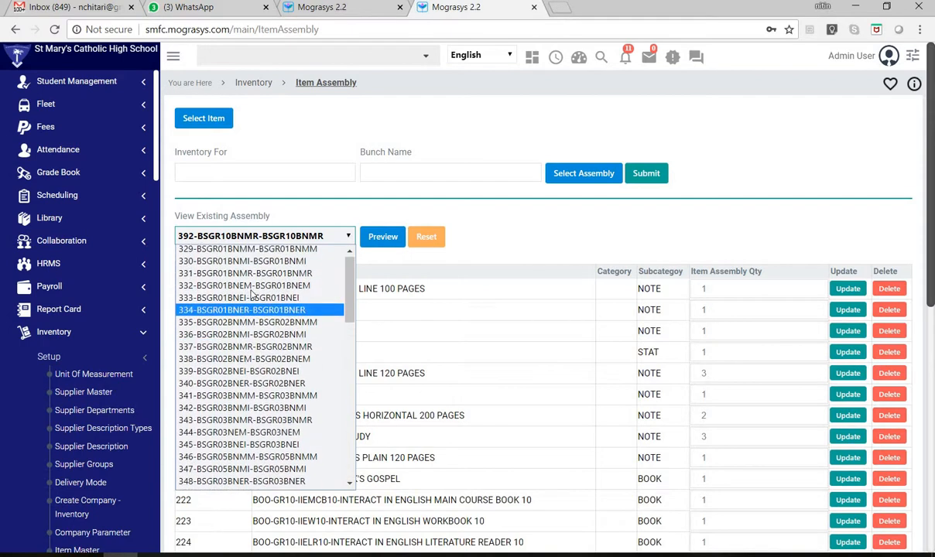
left_click(235, 276)
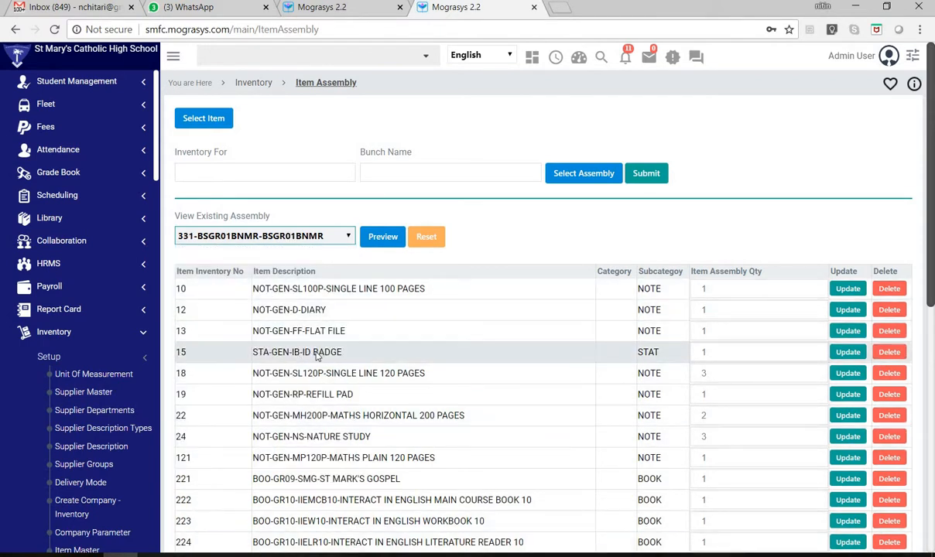
- Go over the item descriptions in the displayed assembly table, from the single-line and maths notebooks to the last entry
left_click_drag(314, 352, 328, 308)
left_click_drag(416, 289, 380, 290)
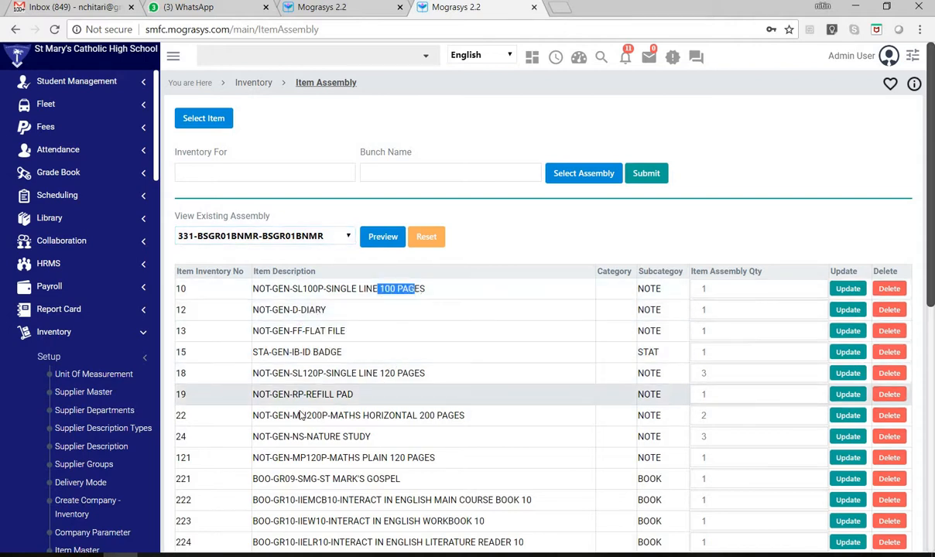
left_click_drag(356, 395, 304, 395)
left_click_drag(442, 418, 369, 417)
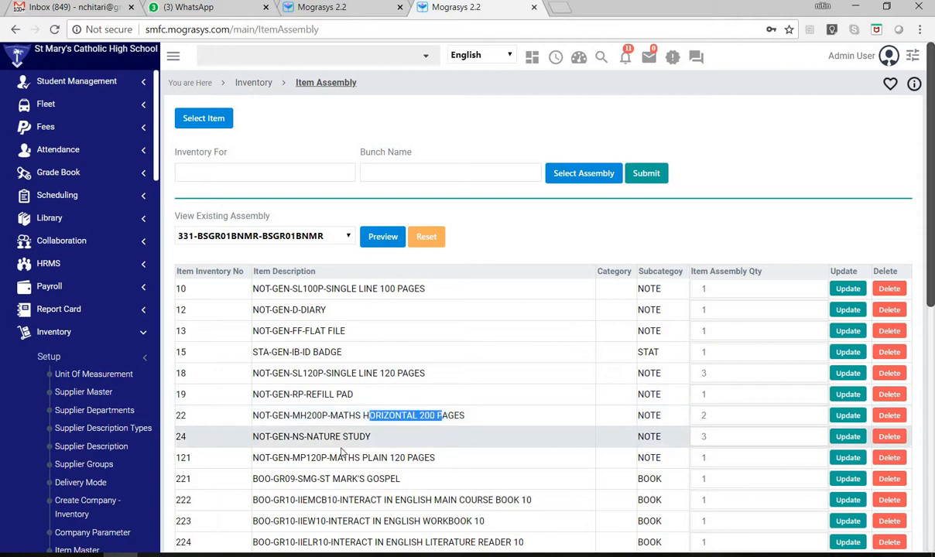
scroll(317, 325, "down", 3)
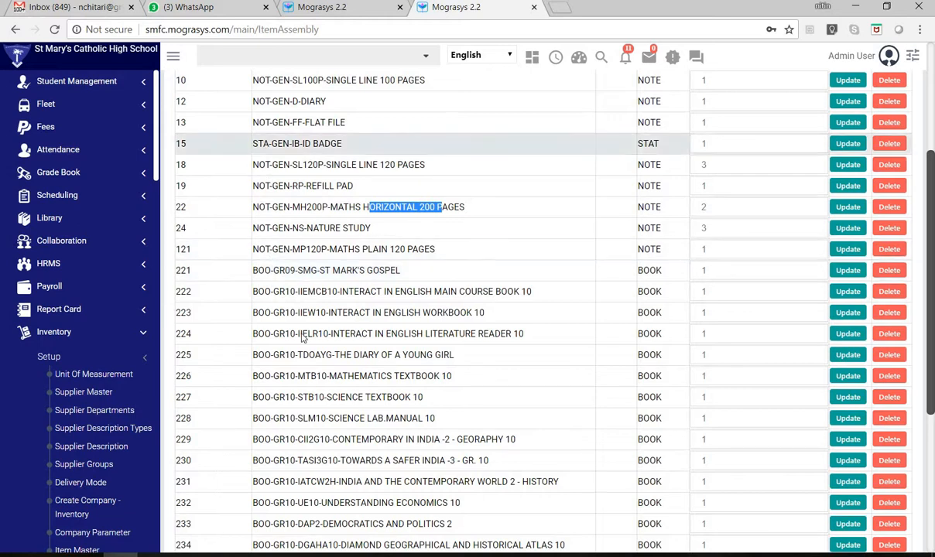
scroll(309, 449, "down", 4)
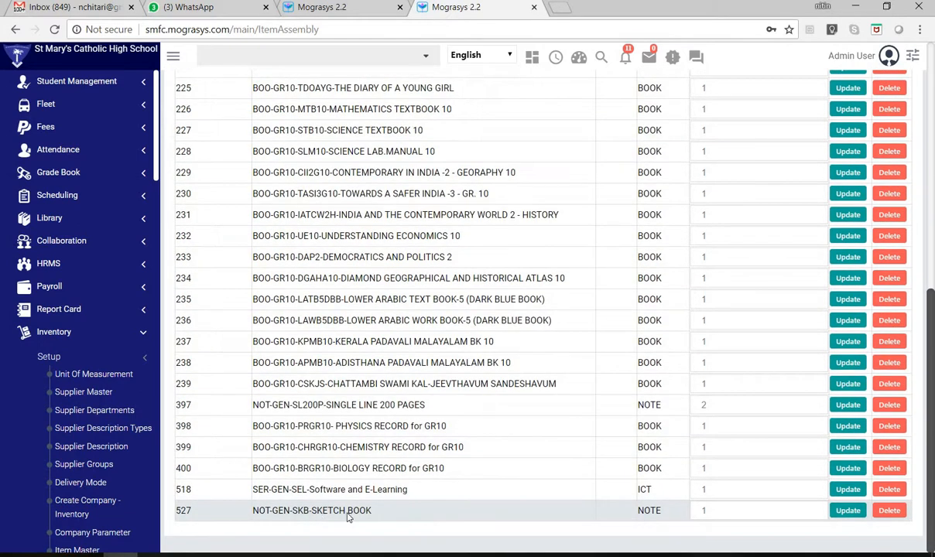
scroll(267, 283, "up", 7)
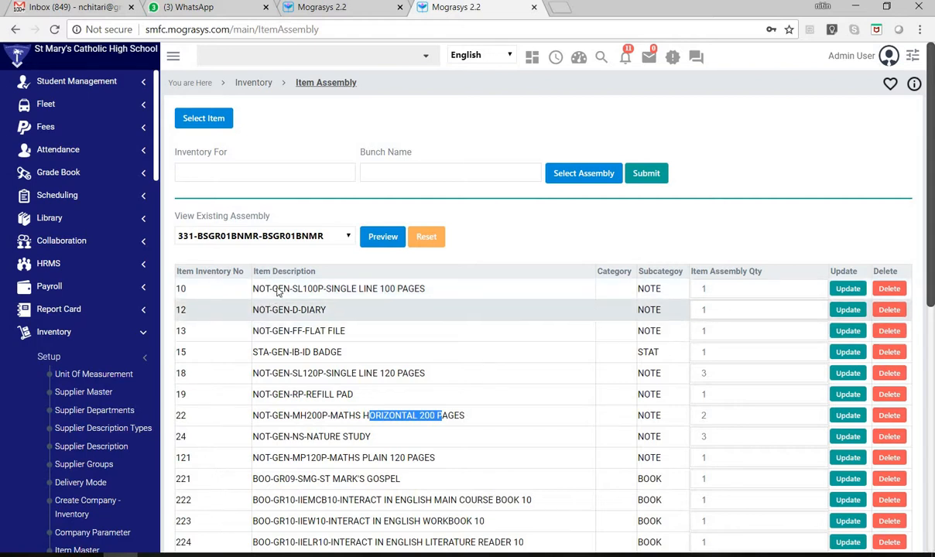
scroll(304, 507, "down", 1)
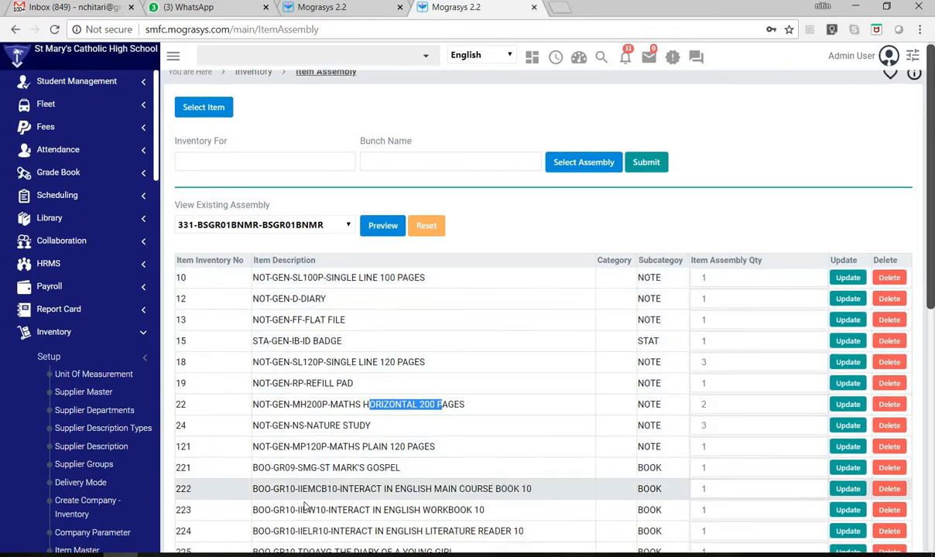
- Look through the displayed assembly's item rows, from the notebooks and textbooks down to the record books and sketch book
scroll(304, 507, "down", 4)
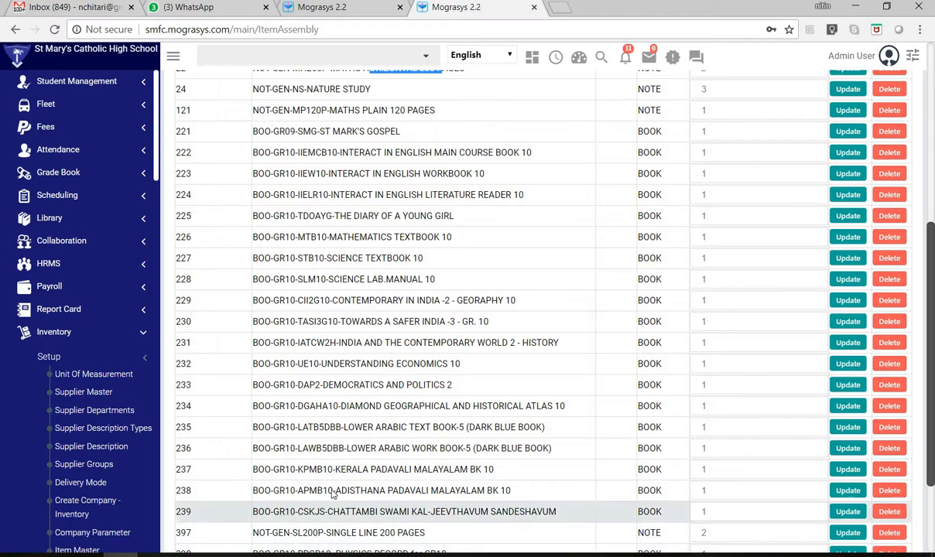
scroll(333, 495, "down", 2)
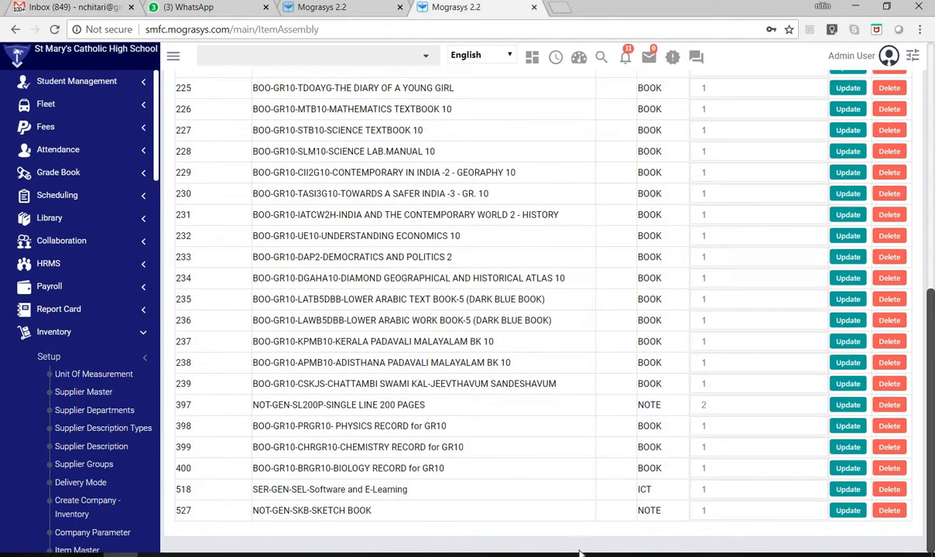
scroll(256, 464, "up", 6)
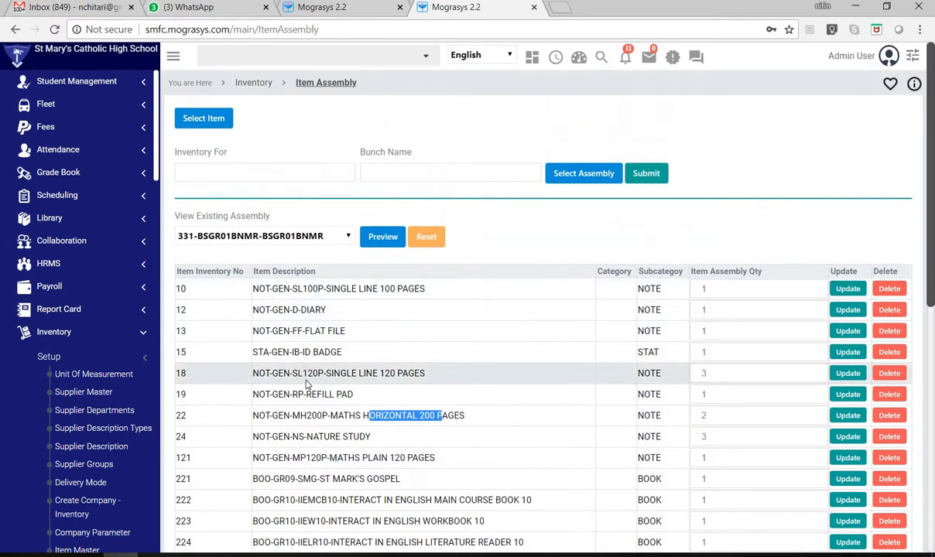
scroll(348, 418, "down", 5)
scroll(381, 449, "down", 1)
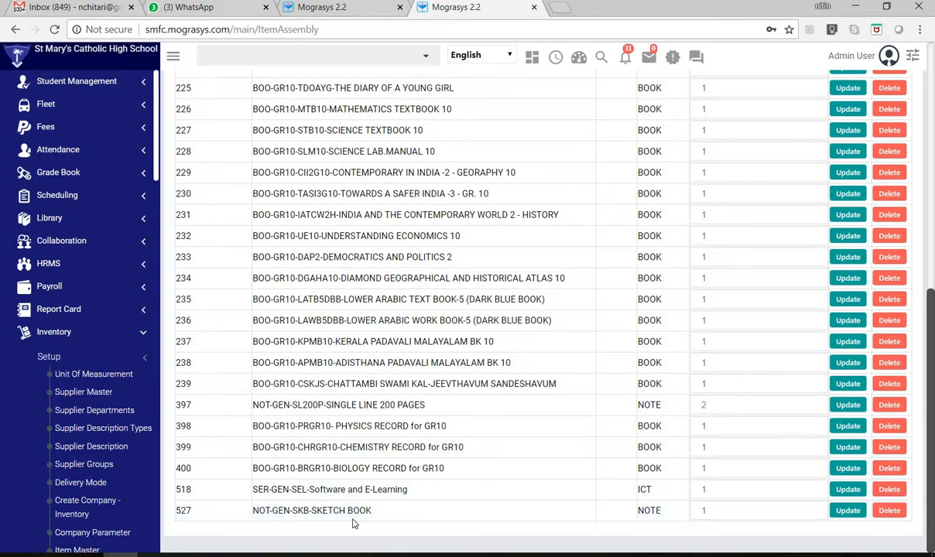
scroll(296, 231, "up", 5)
scroll(297, 231, "up", 1)
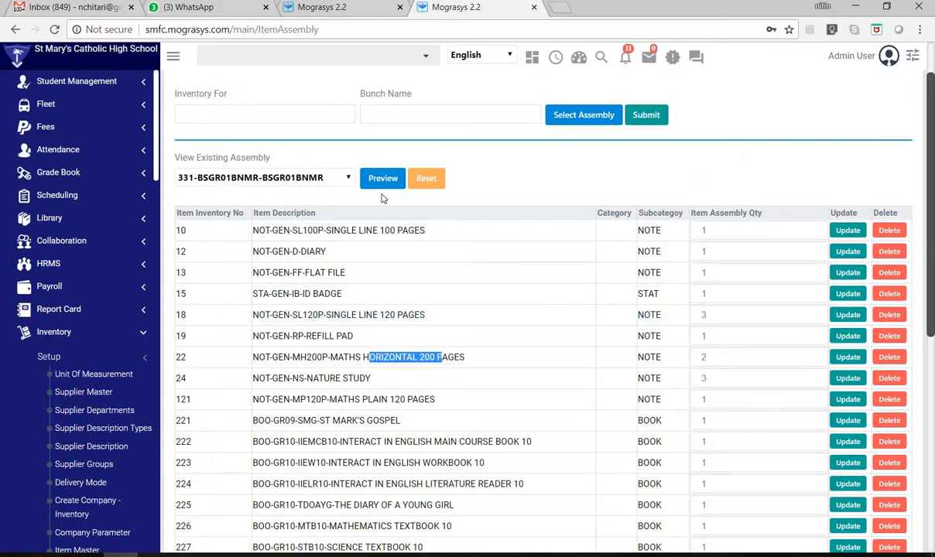
scroll(283, 116, "up", 1)
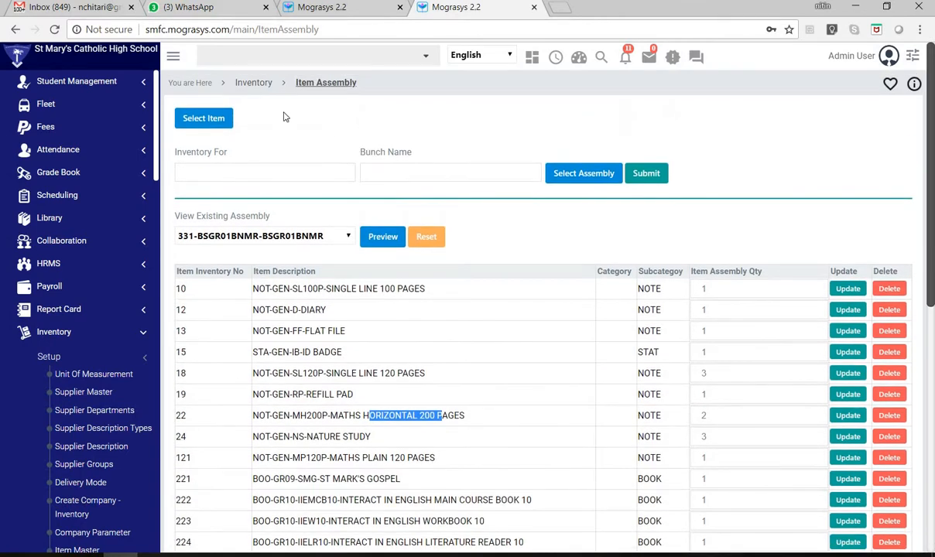
- Return to the Inventory overview, look over its Setup and Transaction entries, and open the Sales Document VAT page
left_click(249, 83)
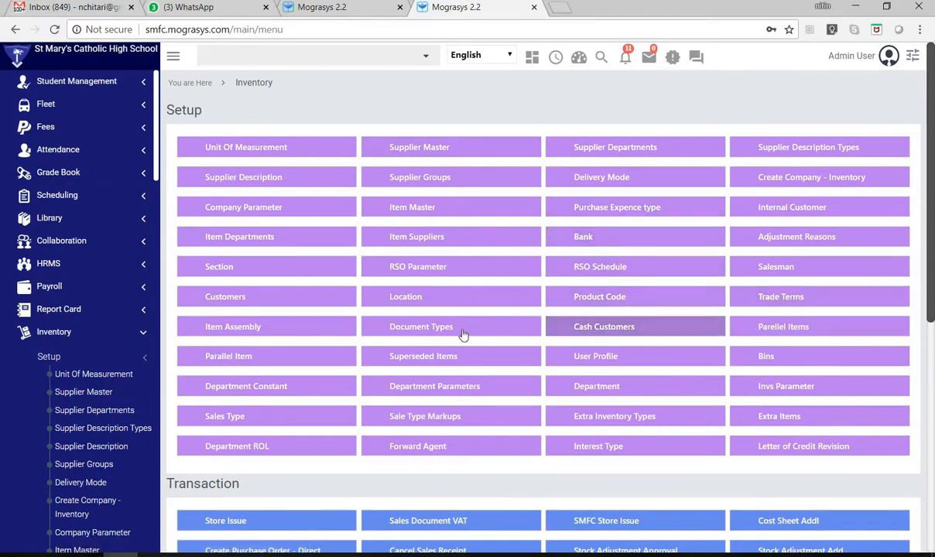
left_click(766, 358)
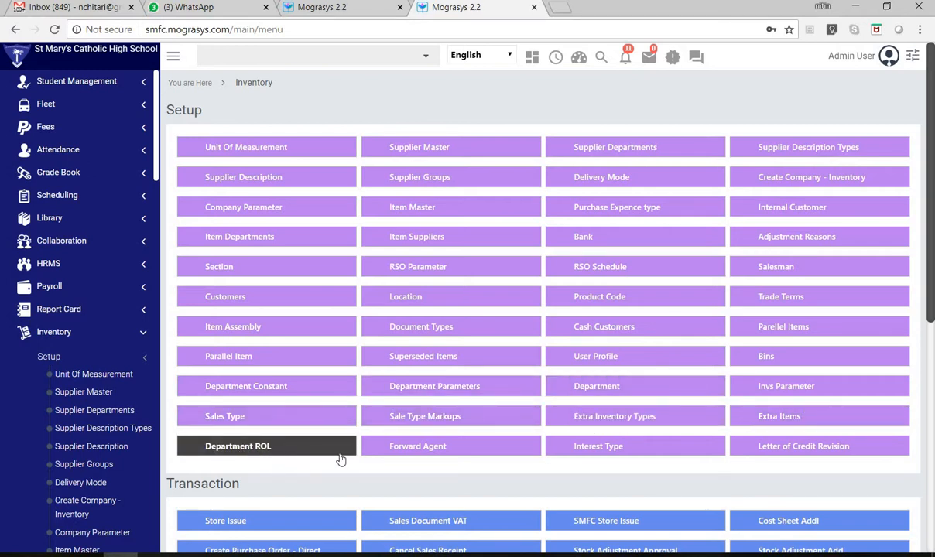
scroll(737, 431, "down", 4)
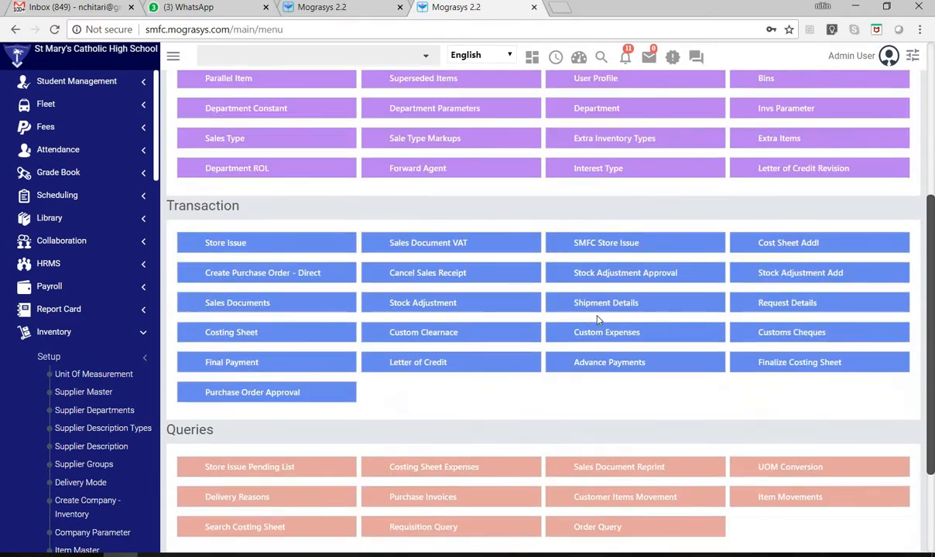
scroll(509, 324, "up", 1)
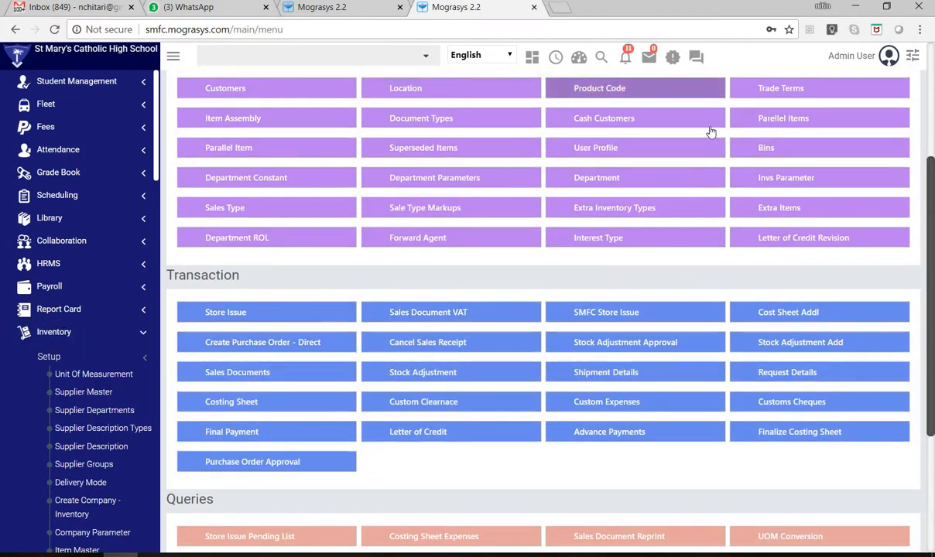
scroll(296, 376, "up", 1)
scroll(296, 376, "up", 2)
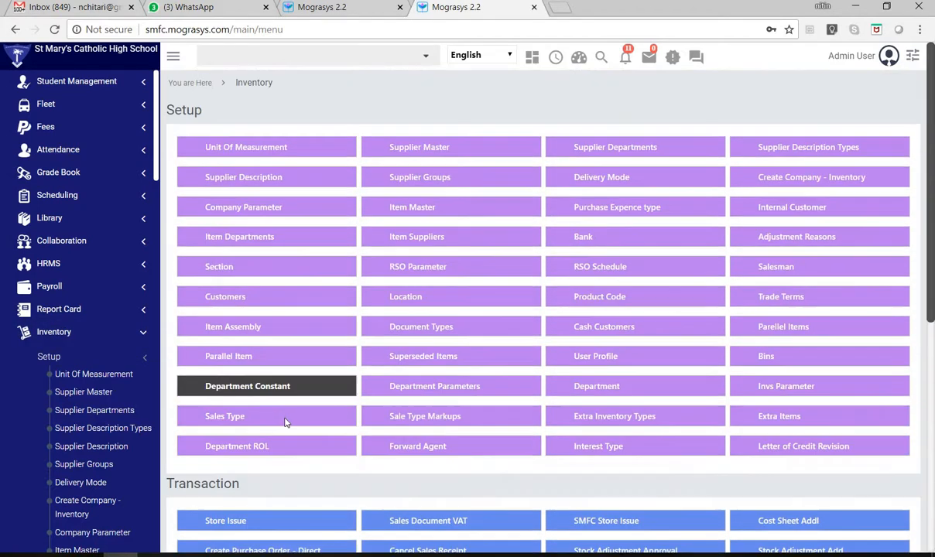
scroll(285, 420, "down", 4)
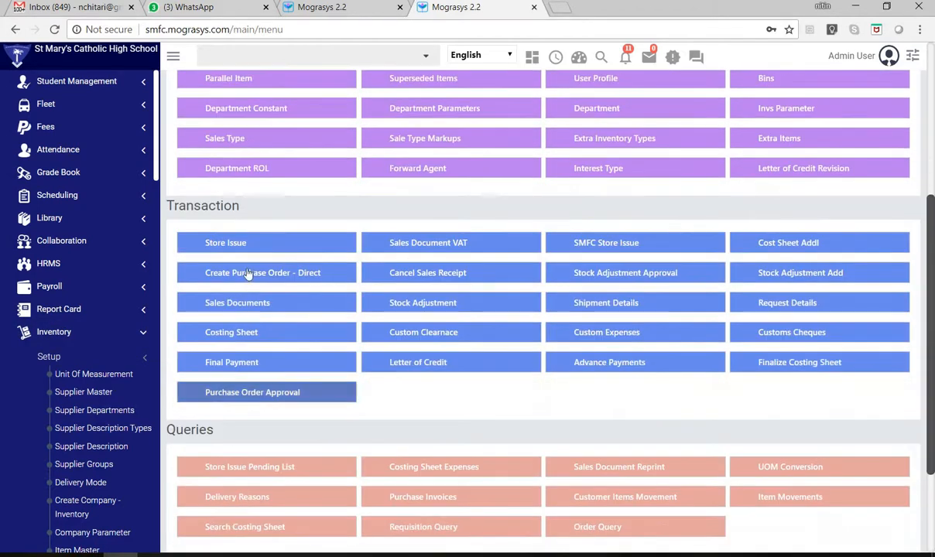
left_click(437, 249)
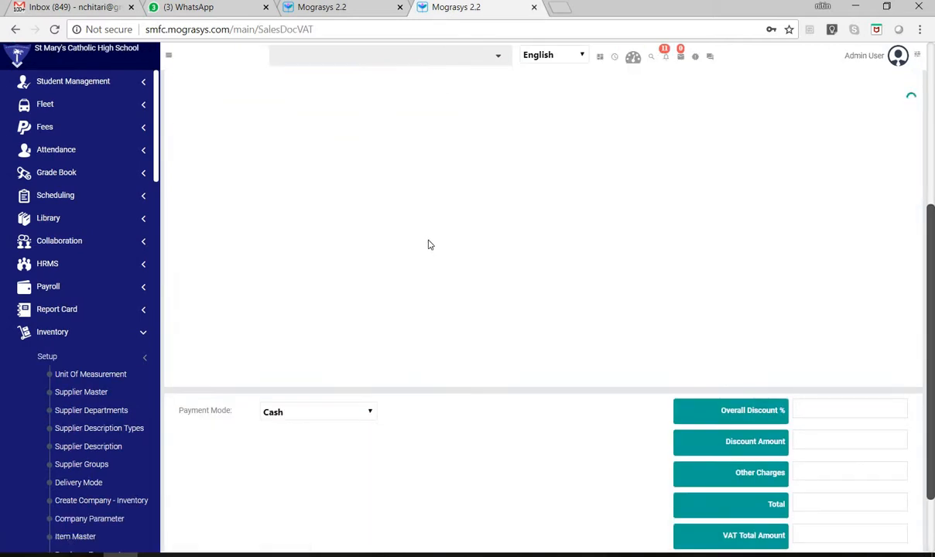
scroll(466, 317, "up", 3)
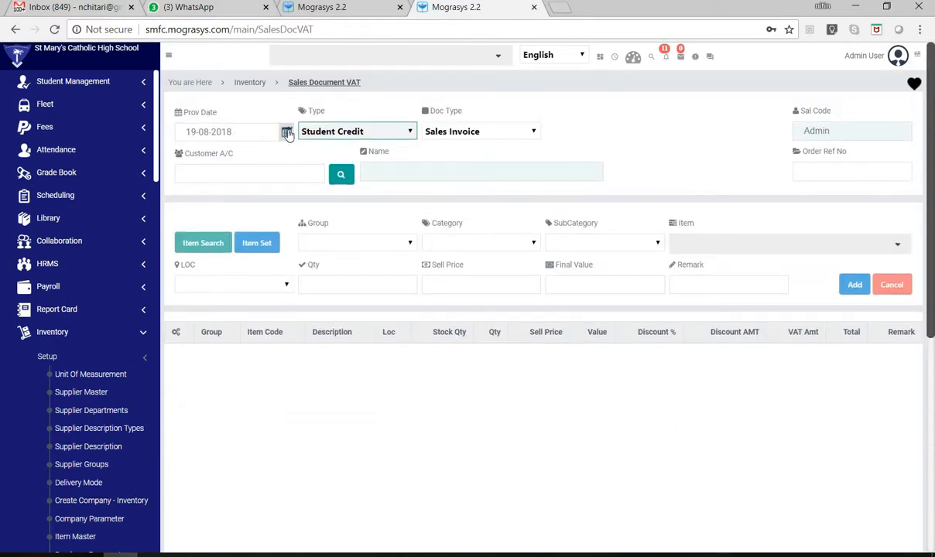
- Check the sale Type options, and run a CBSE 2018-19 student lookup without a grade filter before closing it
left_click(358, 137)
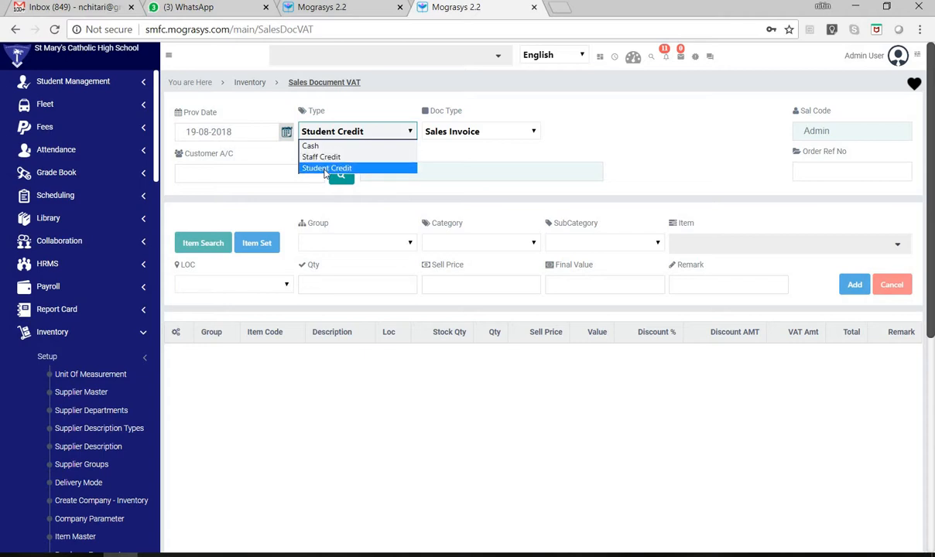
left_click(479, 137)
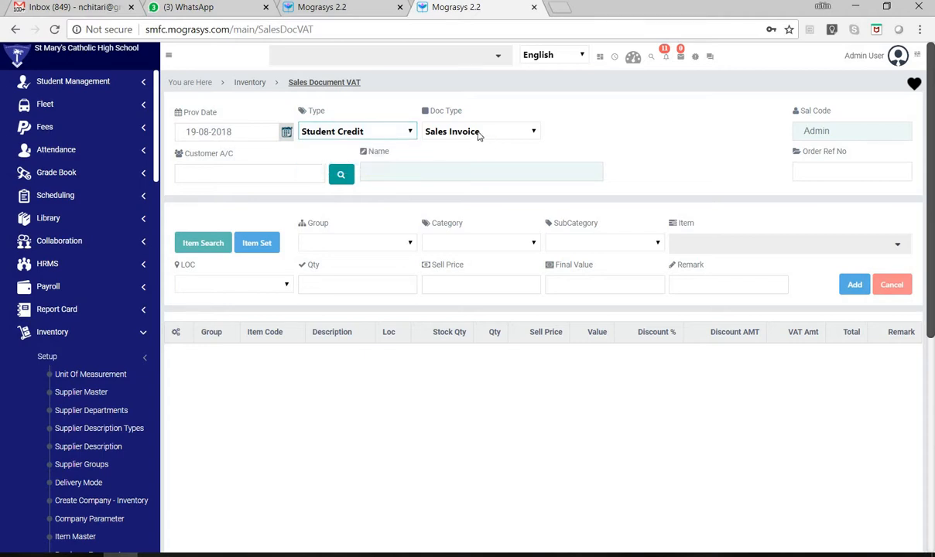
left_click(341, 176)
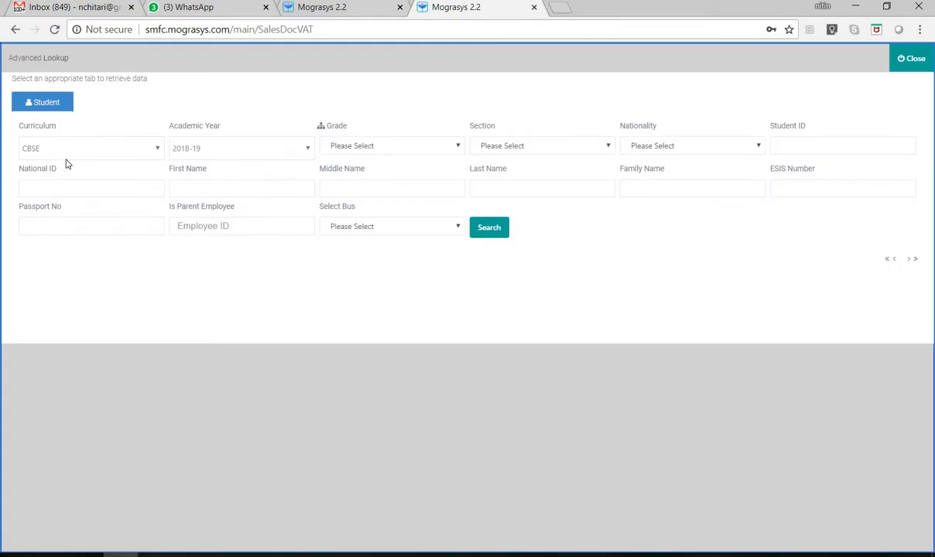
left_click(478, 232)
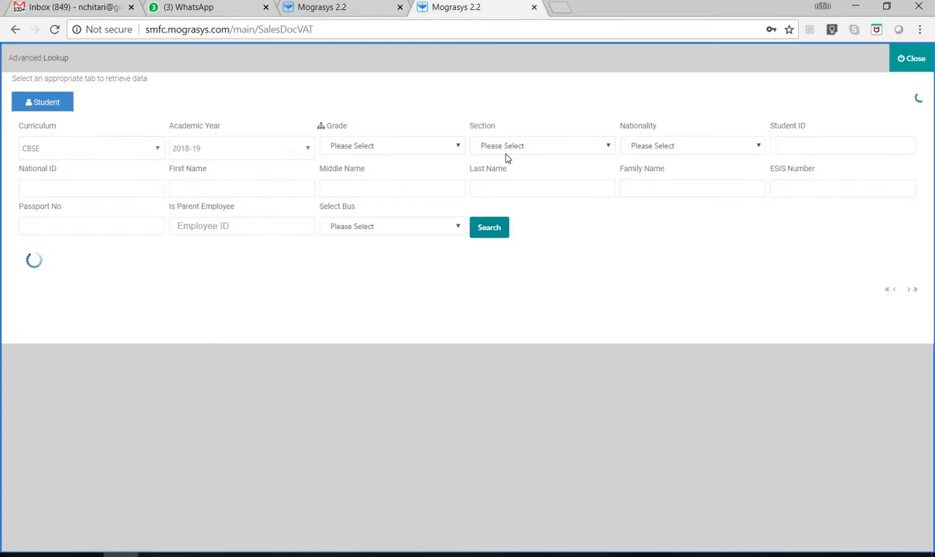
left_click(914, 63)
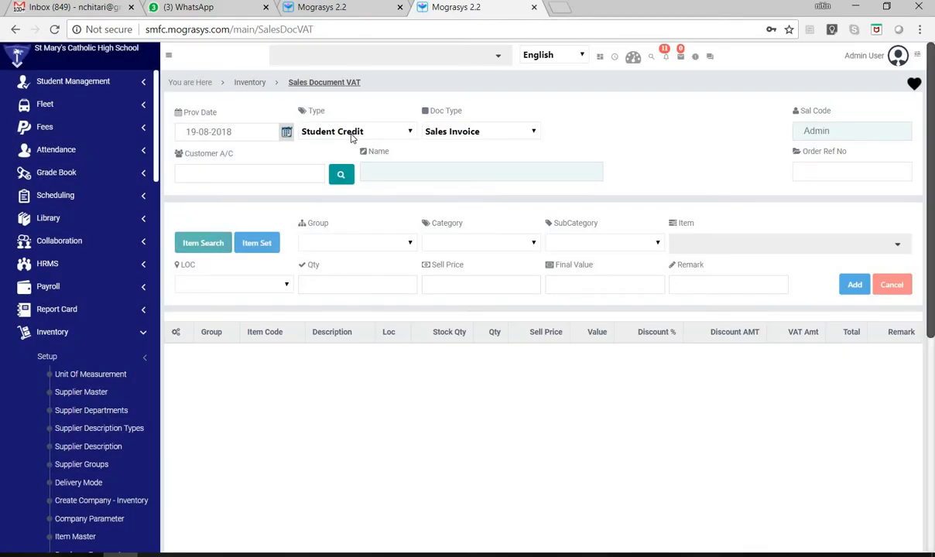
- Review the available document types, including Sales Invoice Return, keeping Sales Invoice as the Doc Type
left_click(447, 135)
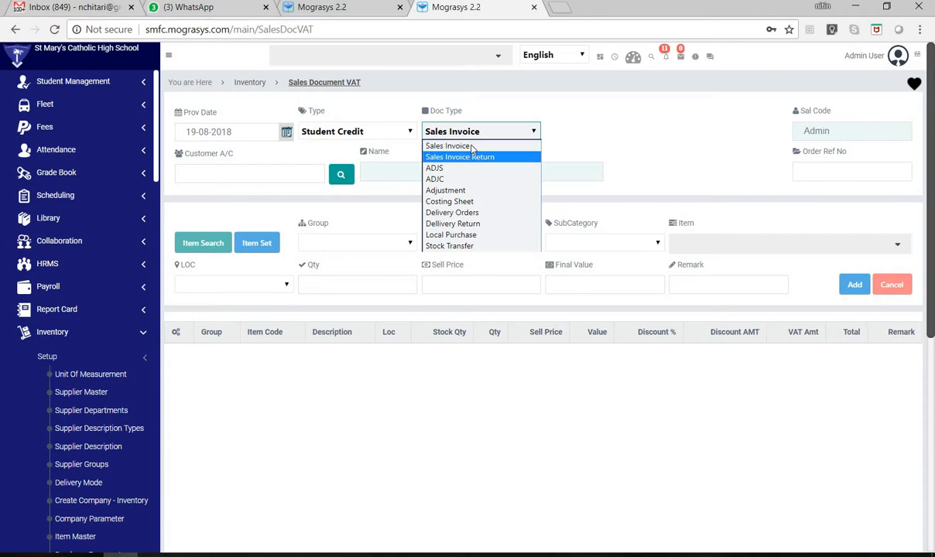
left_click(617, 121)
left_click(424, 133)
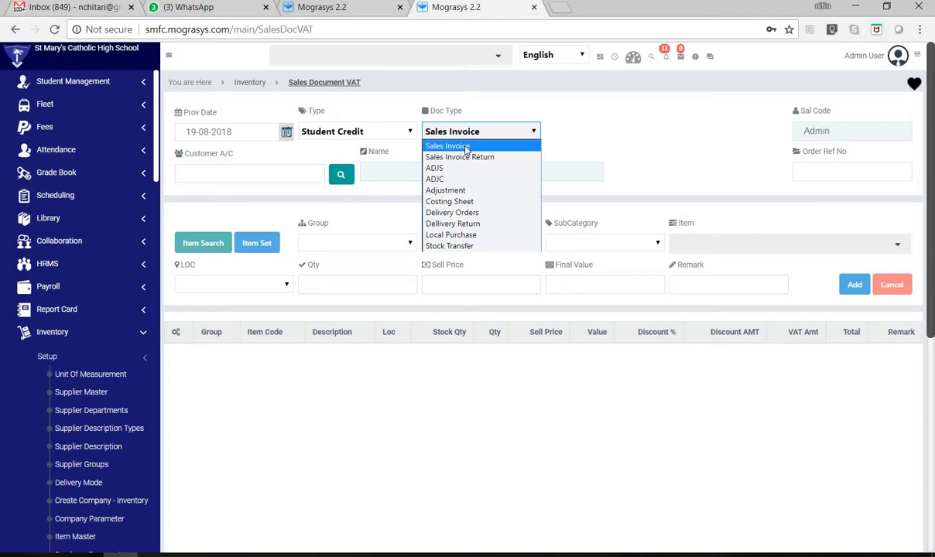
left_click(466, 147)
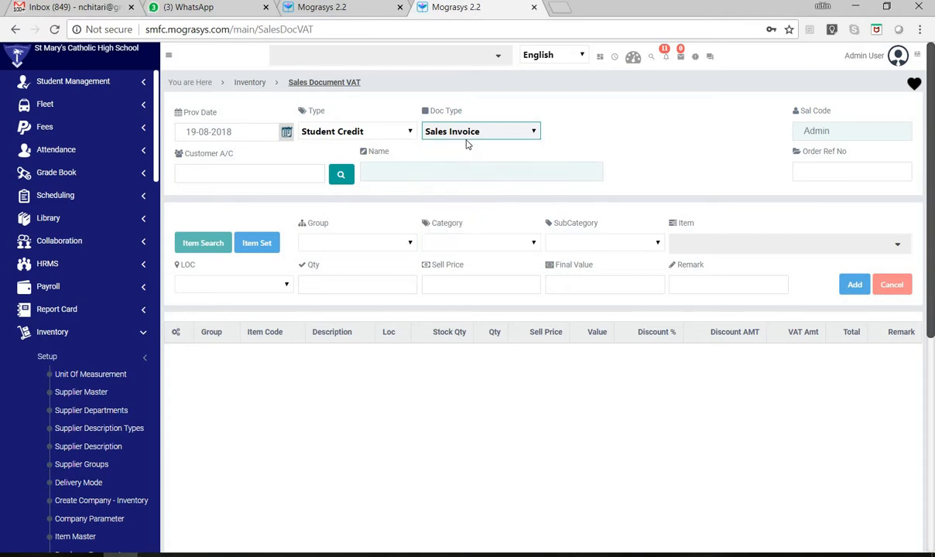
left_click(468, 135)
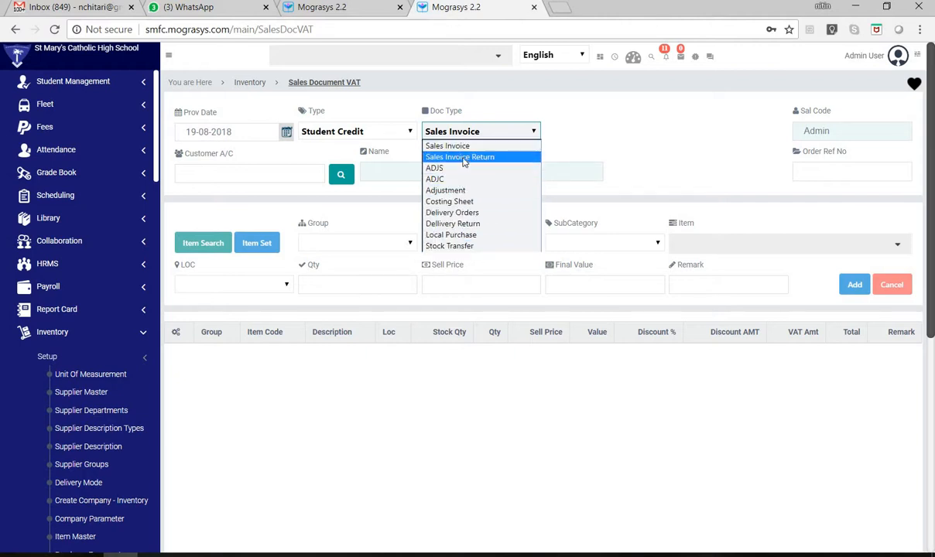
left_click(607, 128)
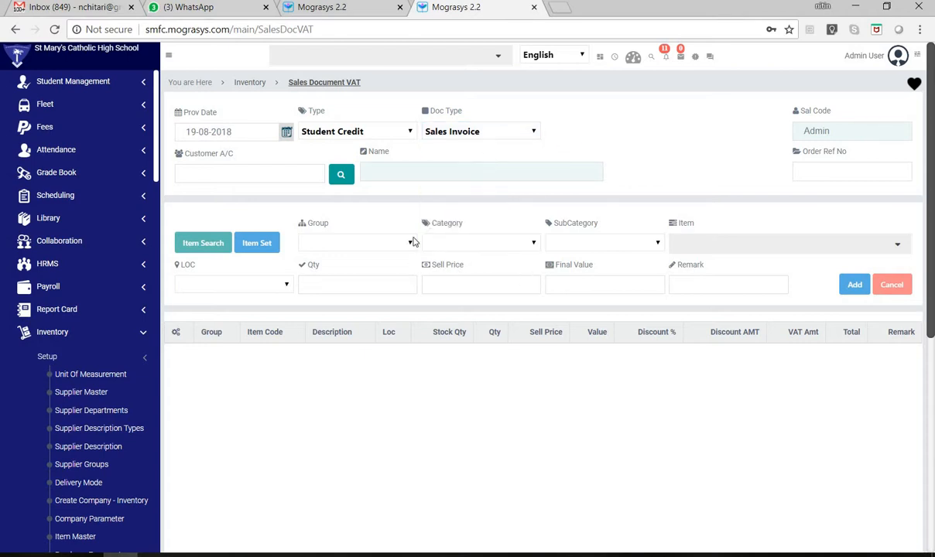
left_click(489, 133)
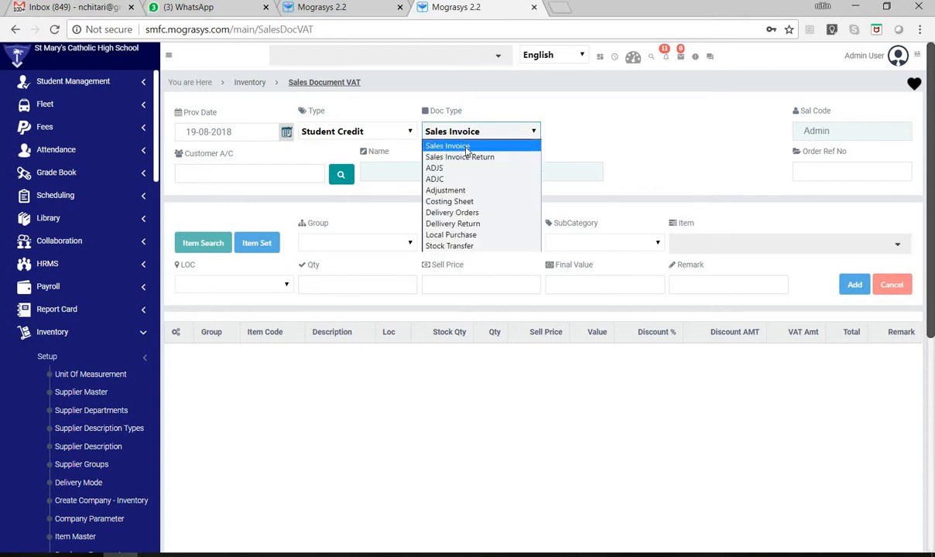
left_click(321, 177)
- Look up the GRADE 4 students and choose the sixth listed student as the invoice's customer account
left_click(342, 175)
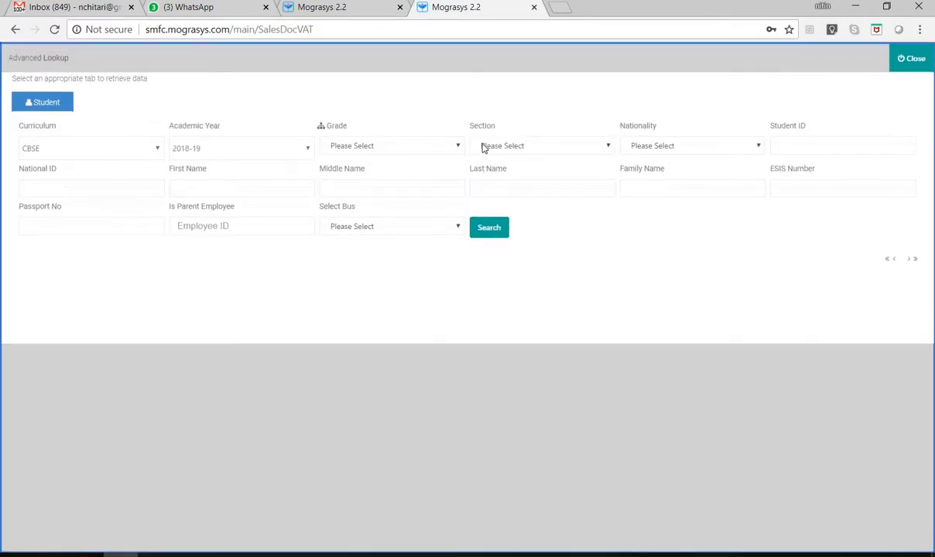
left_click(380, 145)
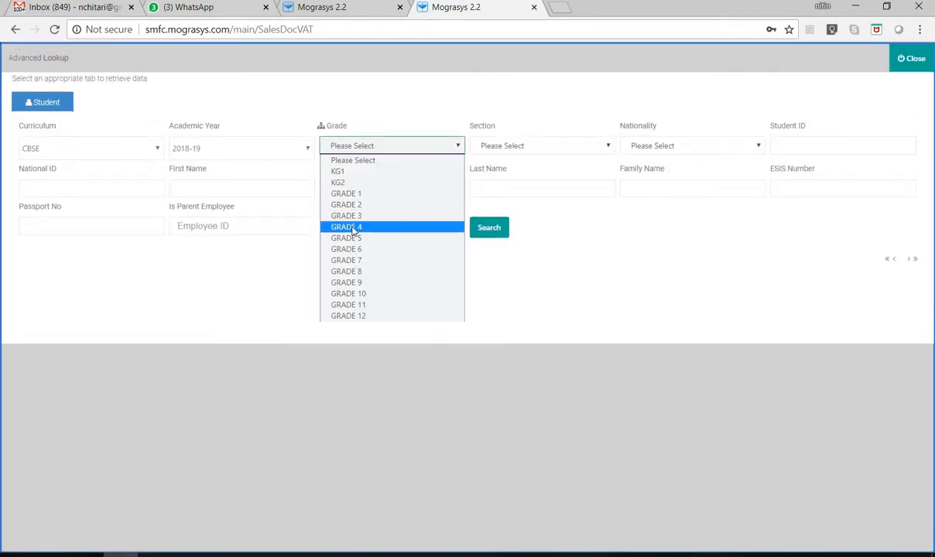
left_click(363, 227)
left_click(474, 228)
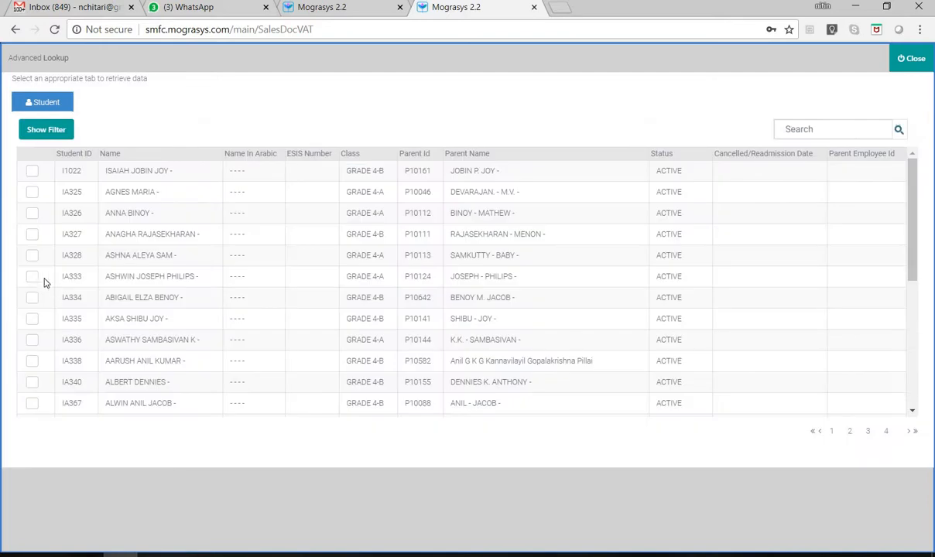
left_click(33, 277)
left_click(927, 57)
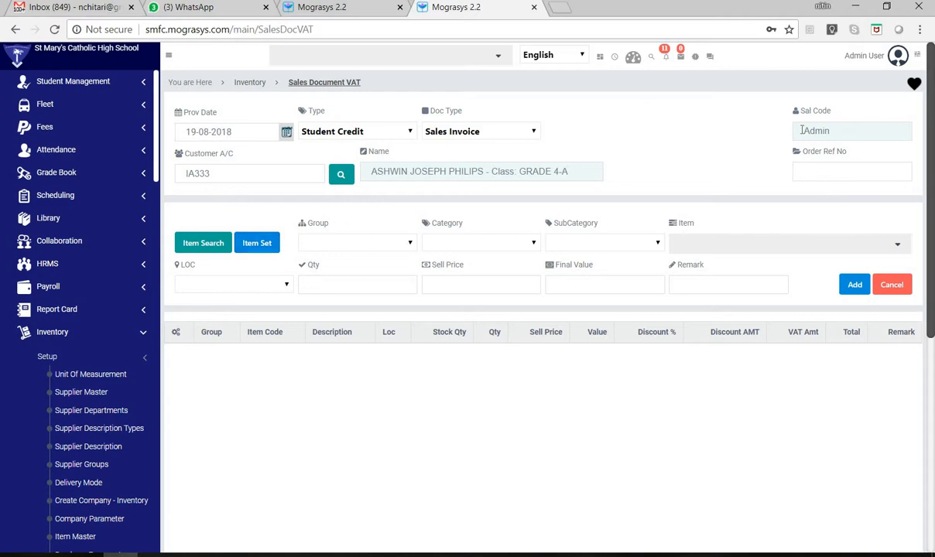
- Highlight the Sal Code value and glance through the available BOOKSET item sets
left_click_drag(801, 133, 827, 137)
left_click(259, 245)
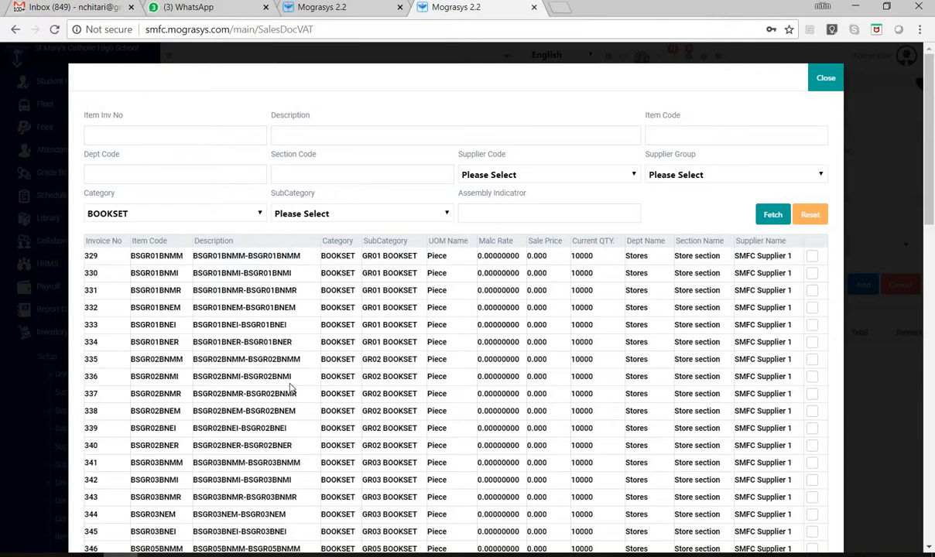
scroll(292, 389, "down", 3)
scroll(798, 191, "up", 3)
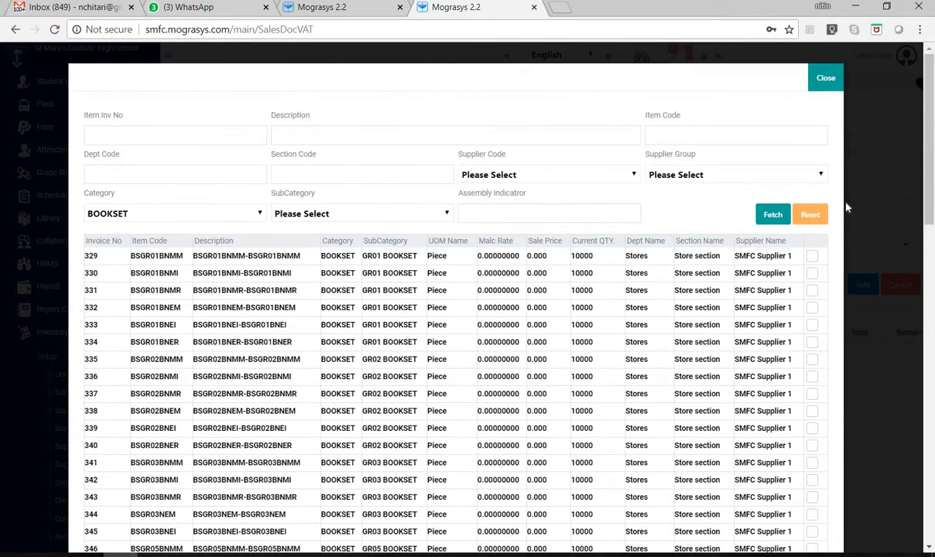
left_click(826, 79)
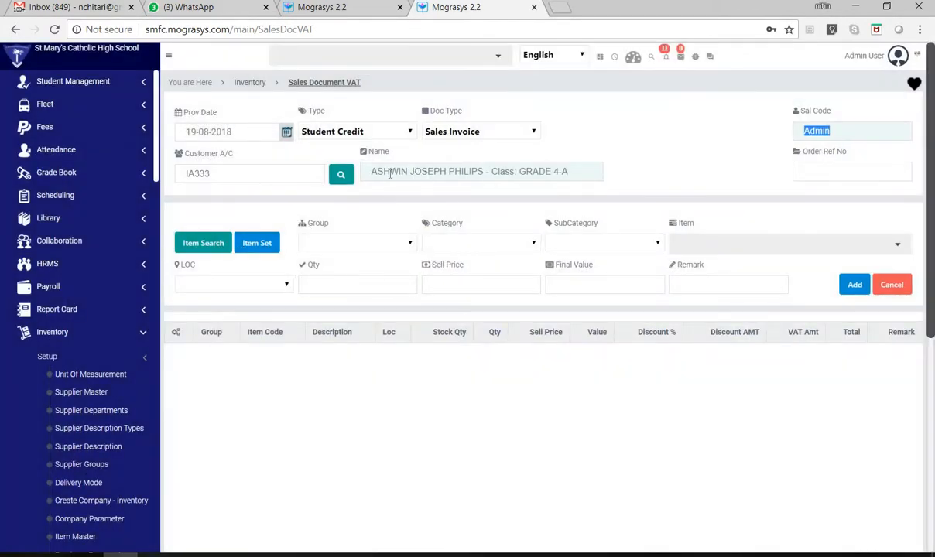
- Add the Grade 4 book set BSGR04BSEM from the BOOKSET item sets to the student's sales invoice
left_click_drag(554, 172, 570, 169)
left_click(263, 253)
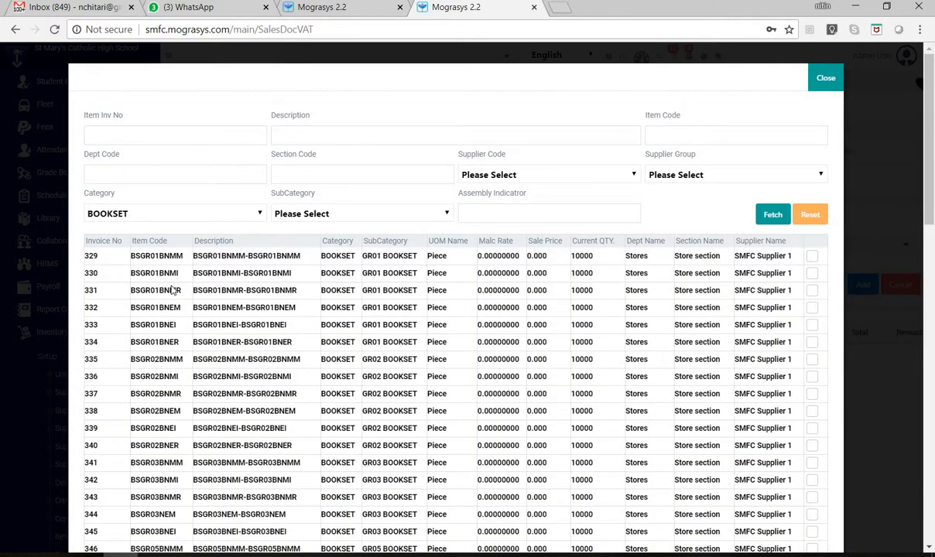
scroll(202, 321, "down", 4)
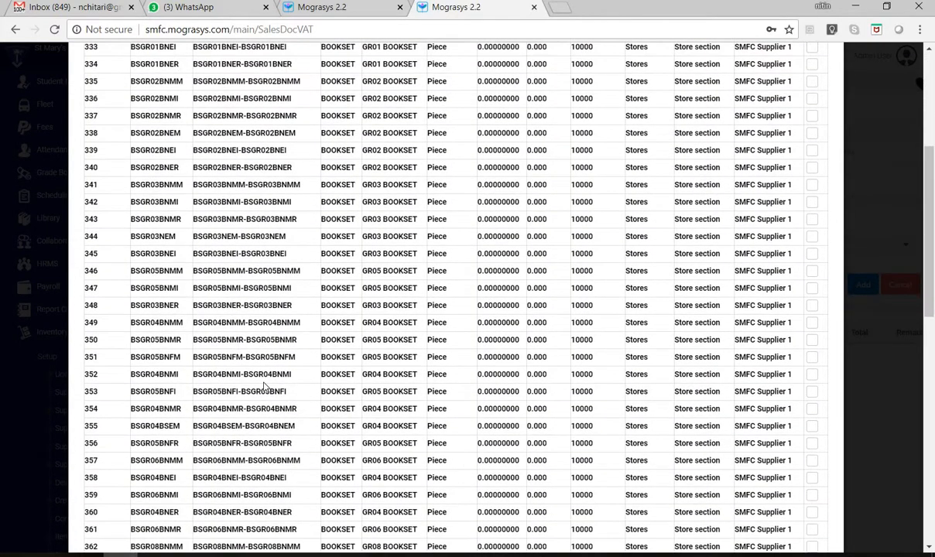
scroll(284, 401, "down", 6)
scroll(300, 404, "up", 10)
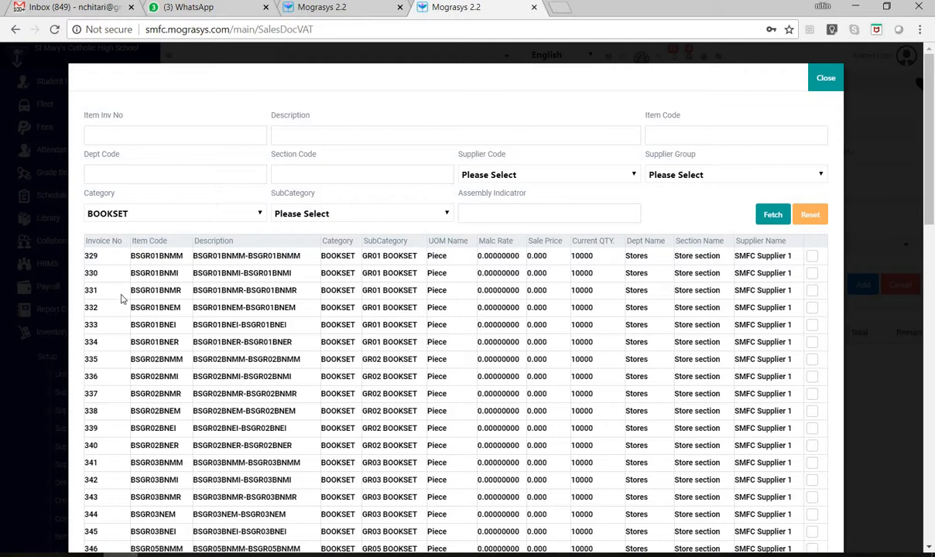
scroll(588, 358, "down", 6)
scroll(563, 390, "up", 6)
scroll(219, 533, "down", 3)
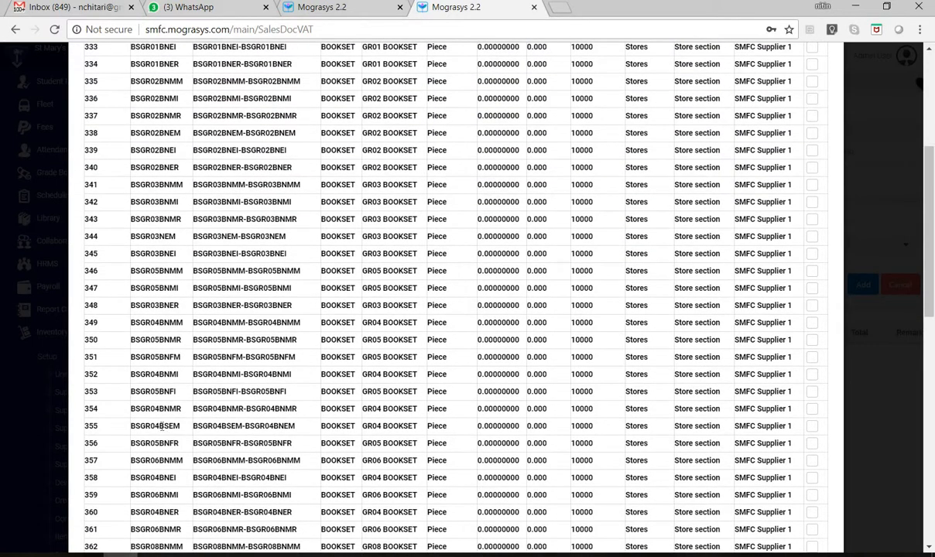
left_click_drag(133, 426, 480, 432)
left_click(811, 426)
scroll(851, 152, "up", 4)
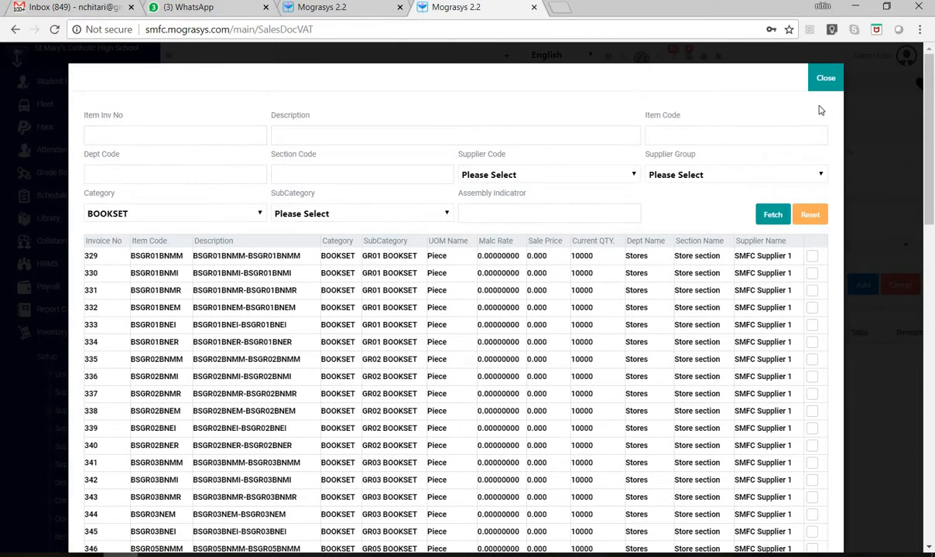
left_click(826, 79)
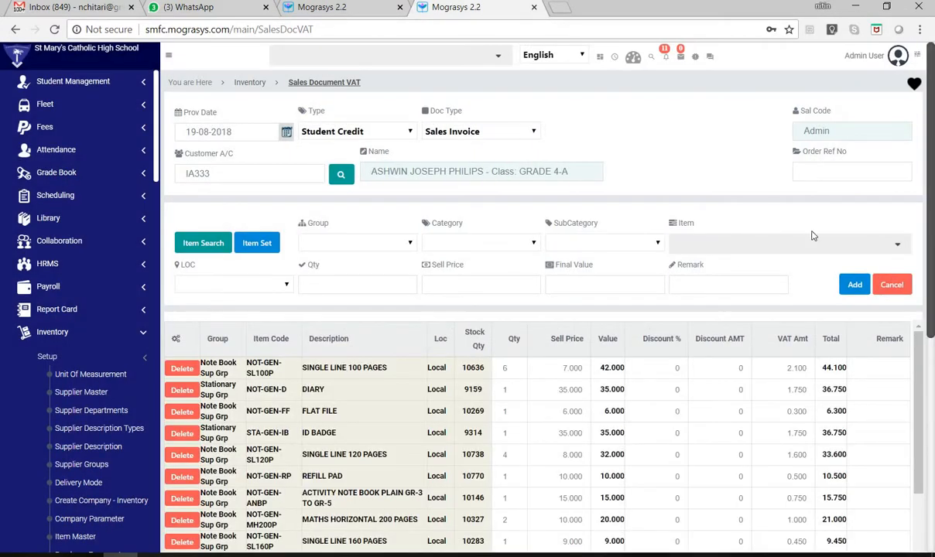
- Examine the book set's invoice lines, including their VAT and totals, and the payment and discount section
scroll(309, 480, "down", 10)
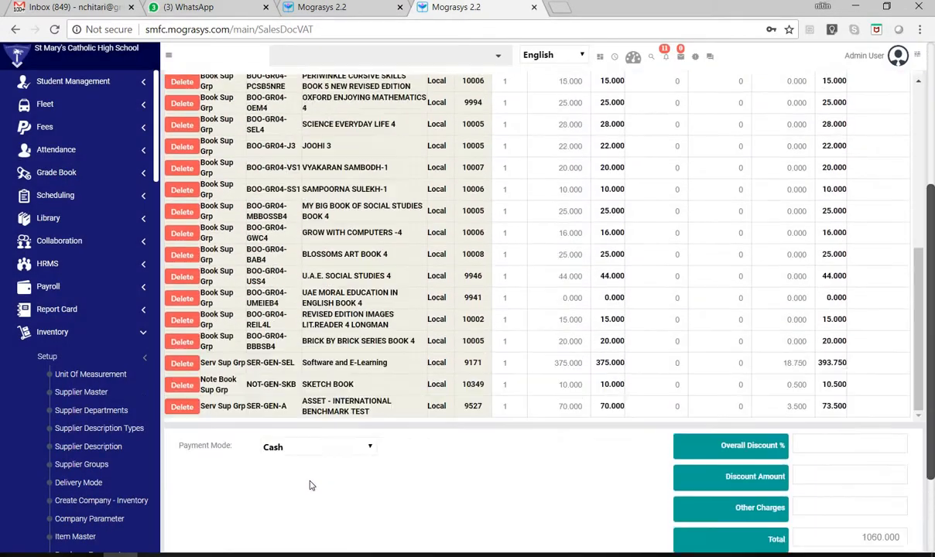
scroll(309, 485, "up", 3)
scroll(493, 349, "up", 10)
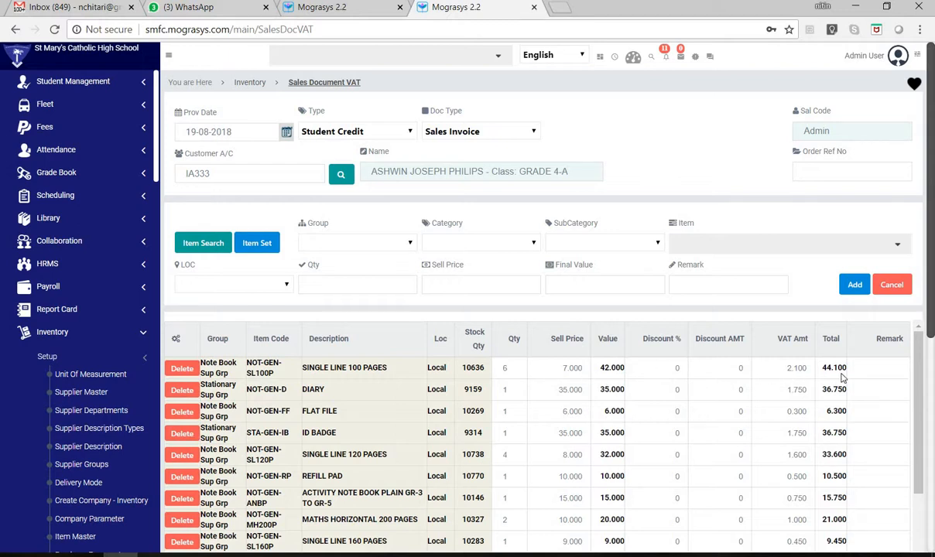
scroll(844, 388, "down", 10)
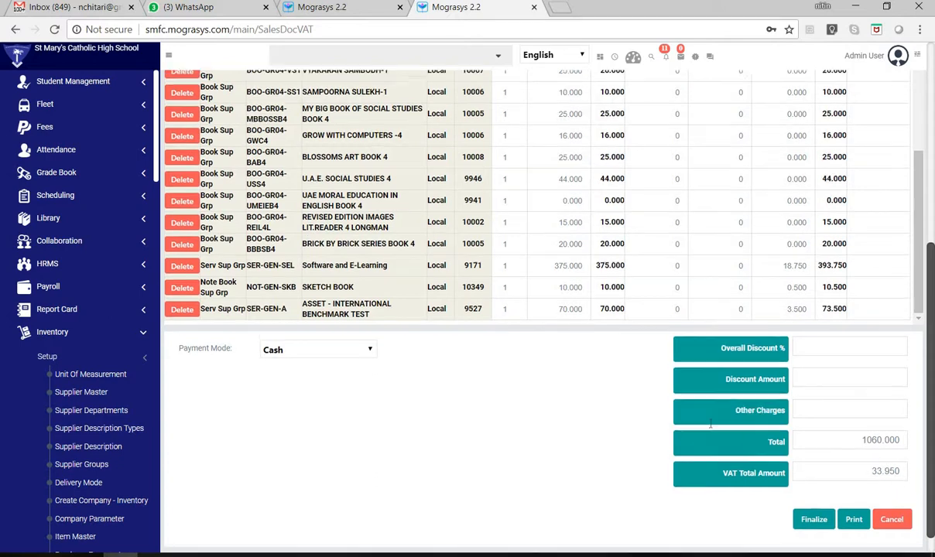
scroll(531, 380, "up", 10)
scroll(242, 403, "up", 5)
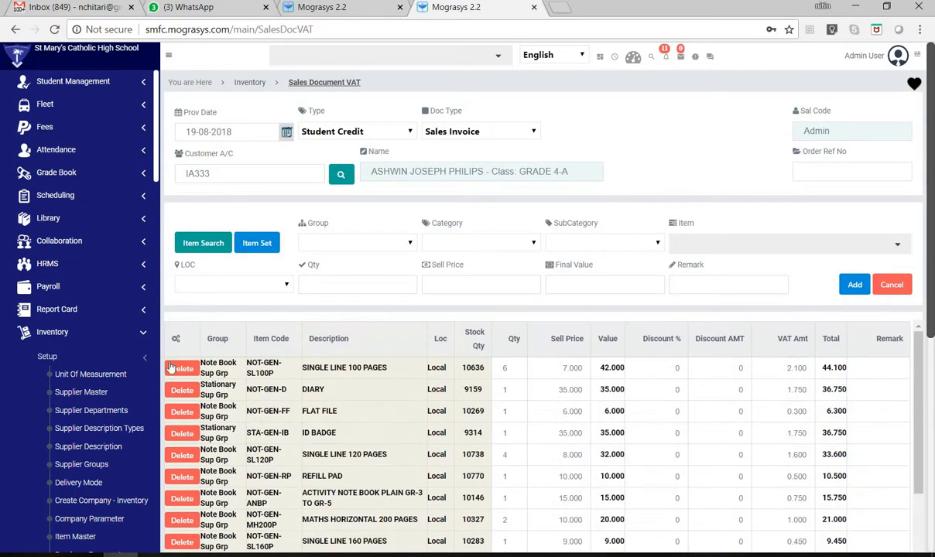
- Delete the SINGLE LINE 100 and 120 PAGES, activity note book, SAMPOORNA SULEKH-1, MY BIG BOOK OF SOCIAL STUDIES BOOK 4 and ASSET benchmark test lines
scroll(177, 364, "down", 1)
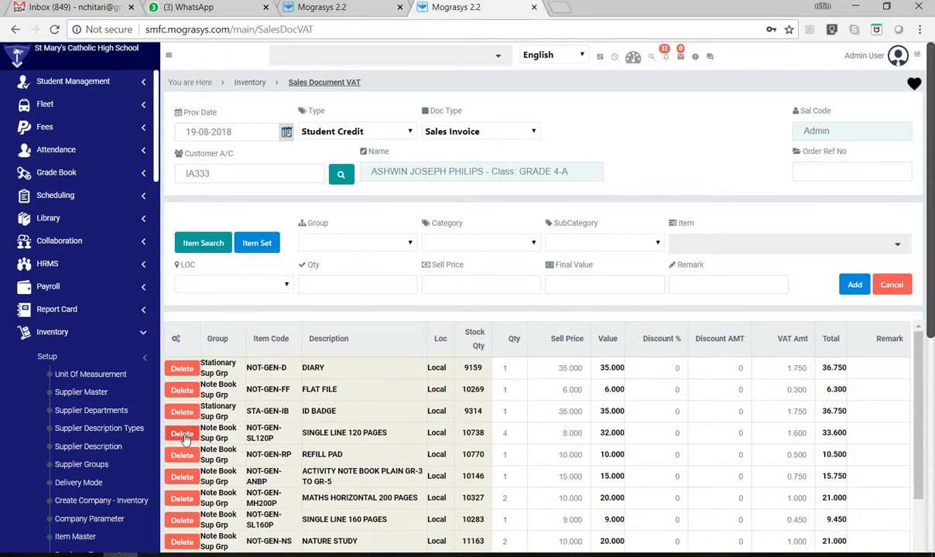
scroll(178, 441, "down", 10)
scroll(194, 445, "down", 3)
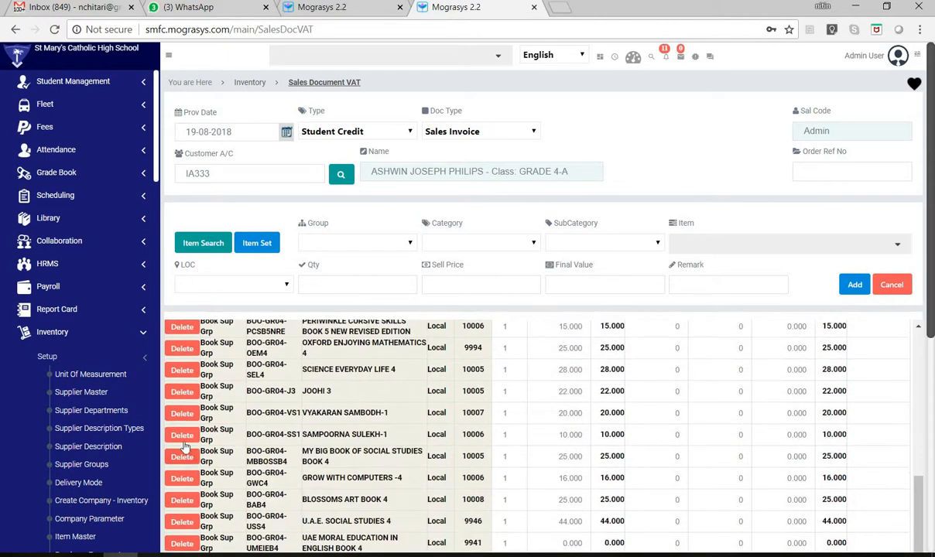
left_click(182, 431)
left_click(181, 455)
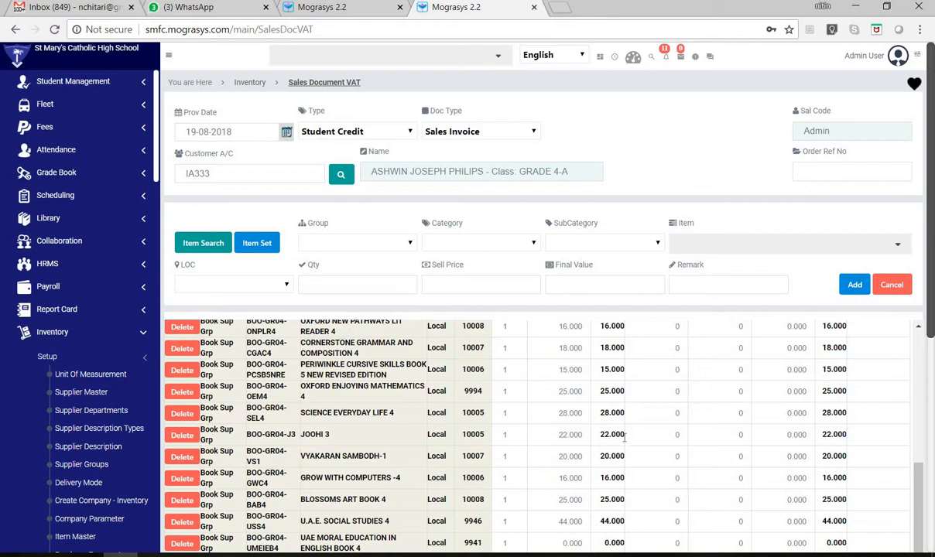
scroll(624, 437, "down", 5)
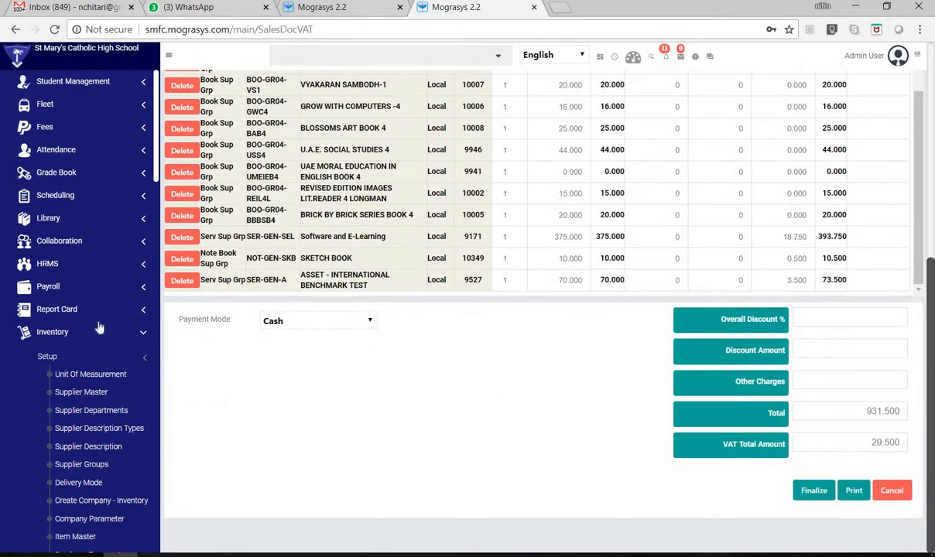
left_click(182, 280)
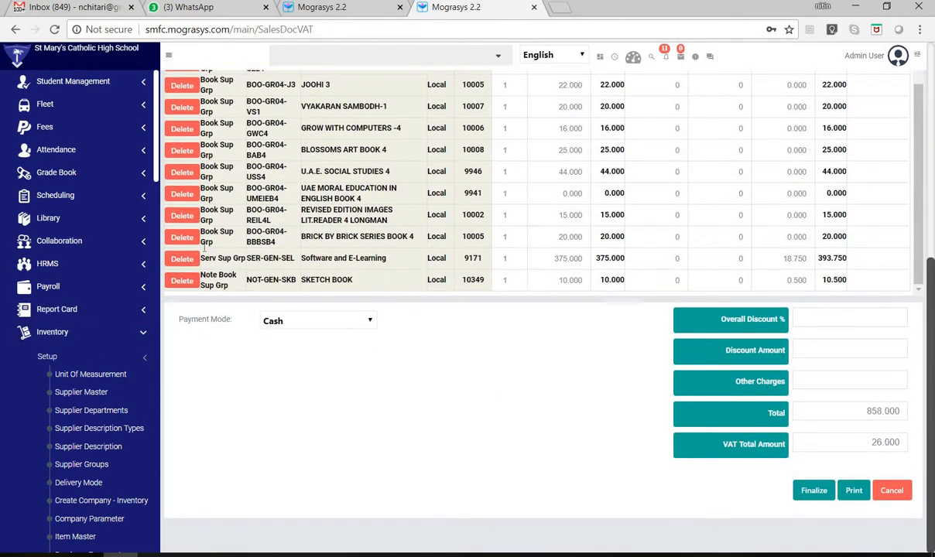
- Set the item entry's Group to Serv Sup Grp and check the available Category options
scroll(205, 252, "up", 10)
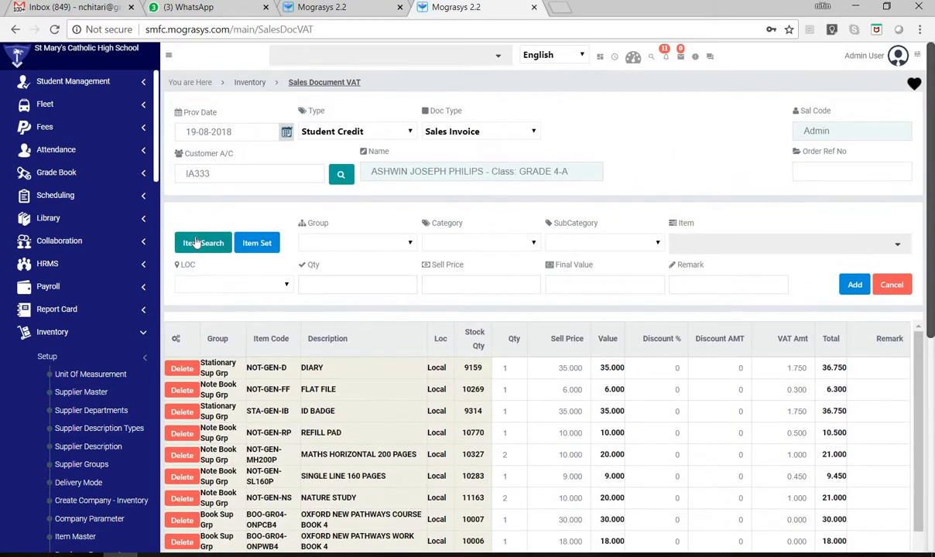
left_click(202, 243)
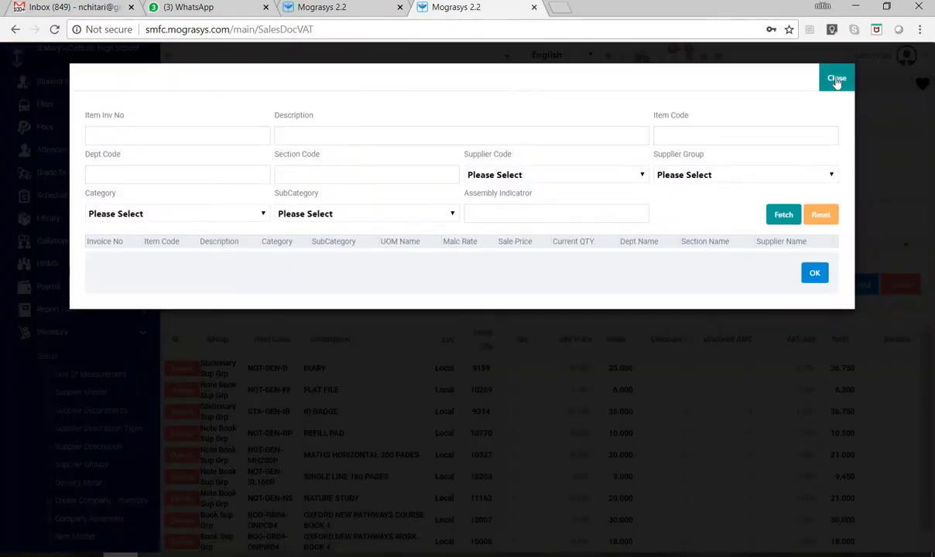
left_click(836, 78)
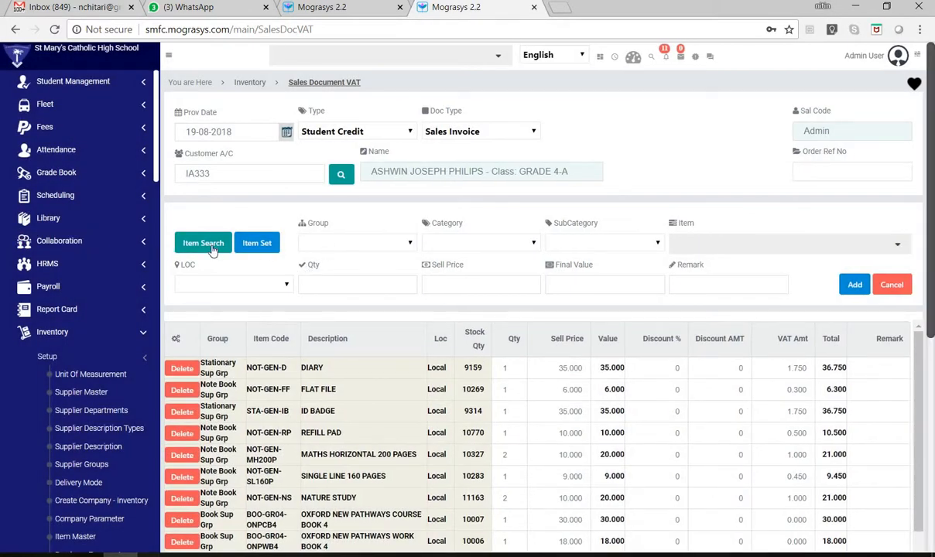
left_click(352, 243)
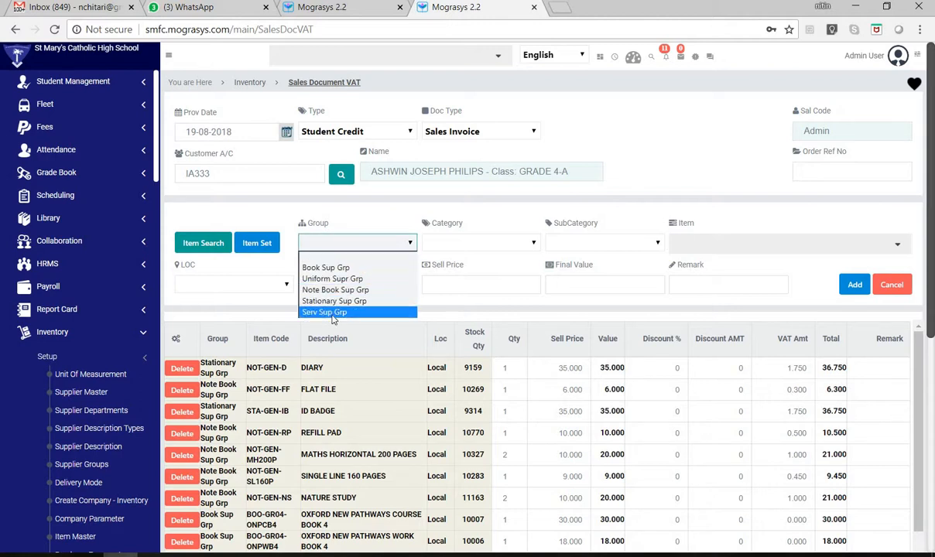
left_click(334, 312)
left_click(472, 243)
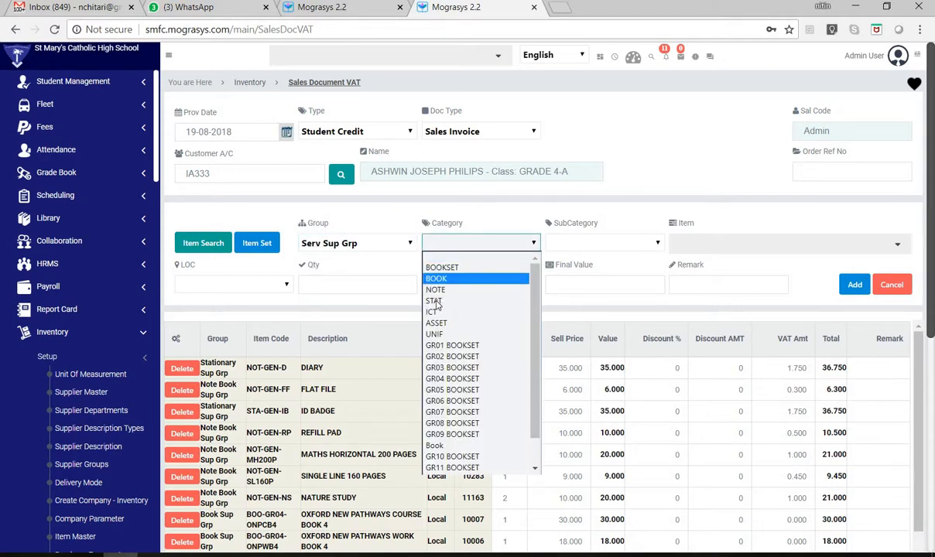
left_click(693, 272)
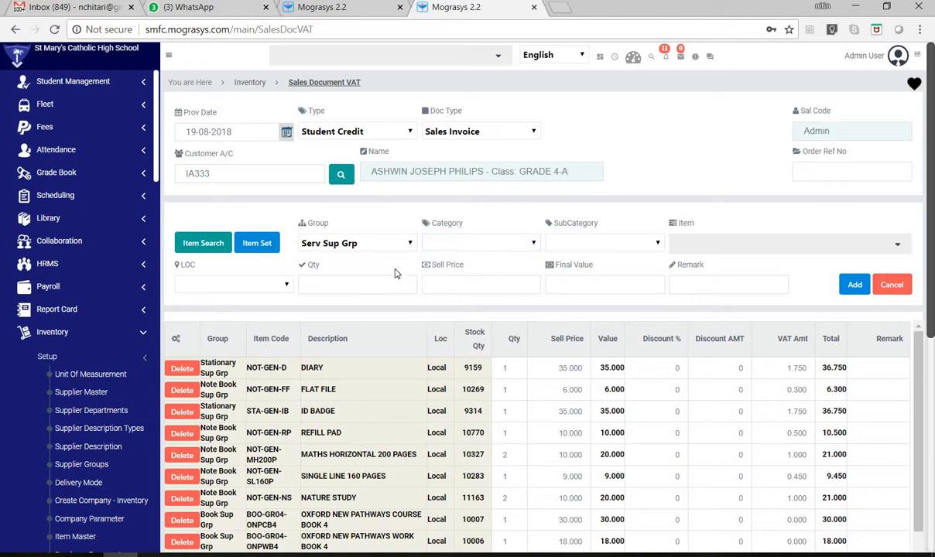
- Fetch the items of supplier group Serv Sup Grp and add SER-GEN-A, ASSET - INTERNATIONAL BENCHMARK TEST, to the invoice
left_click(203, 241)
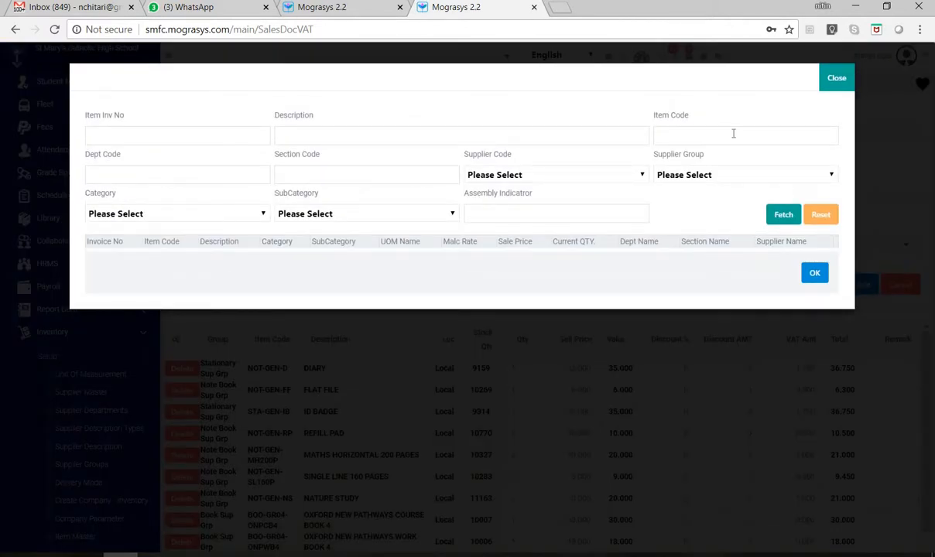
left_click(505, 178)
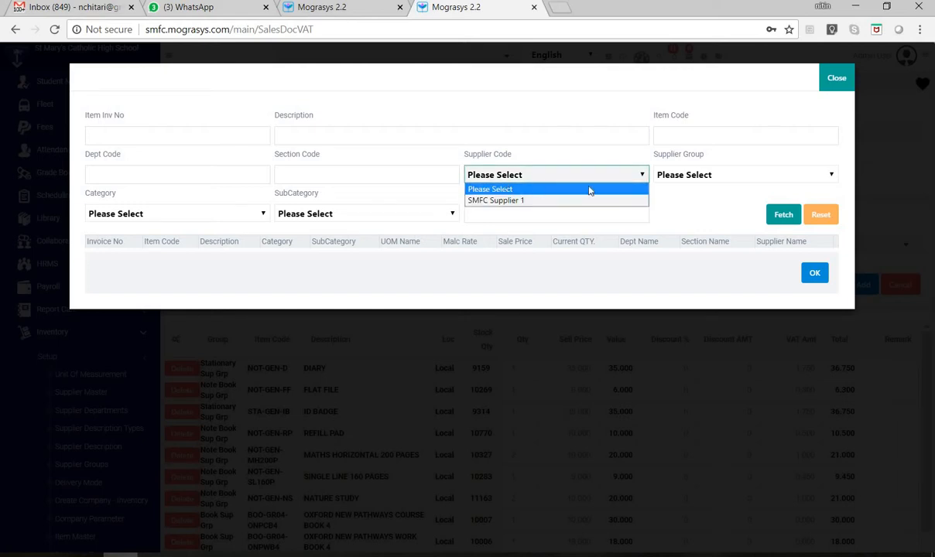
left_click(696, 178)
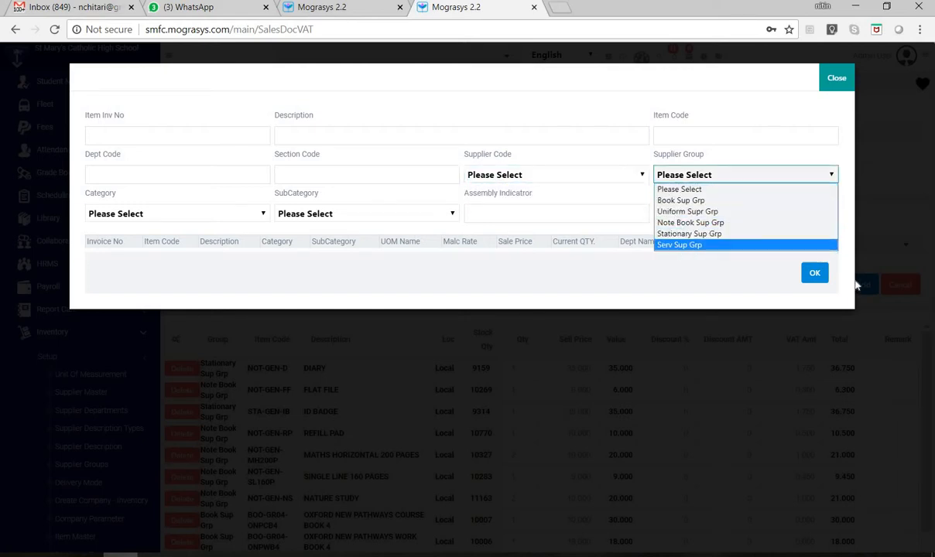
left_click(676, 246)
left_click(778, 213)
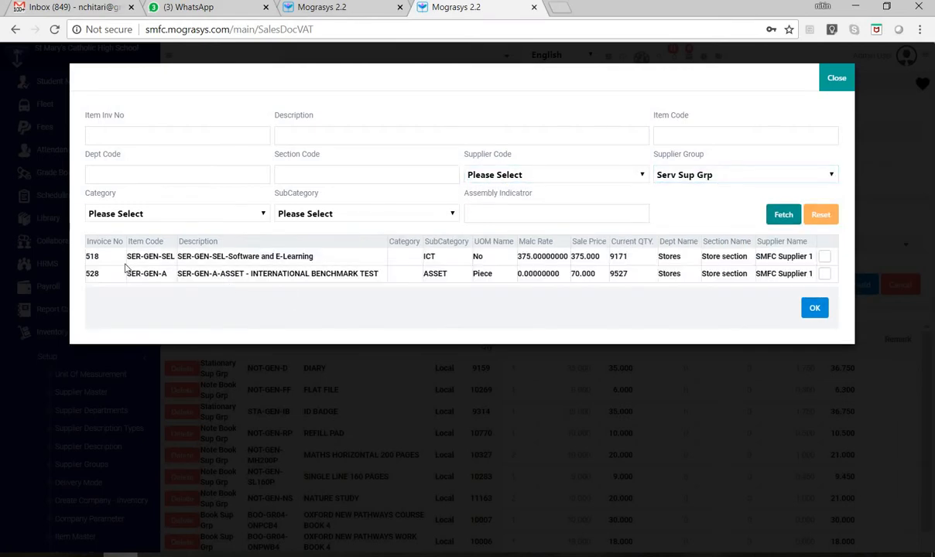
left_click(825, 277)
left_click(814, 308)
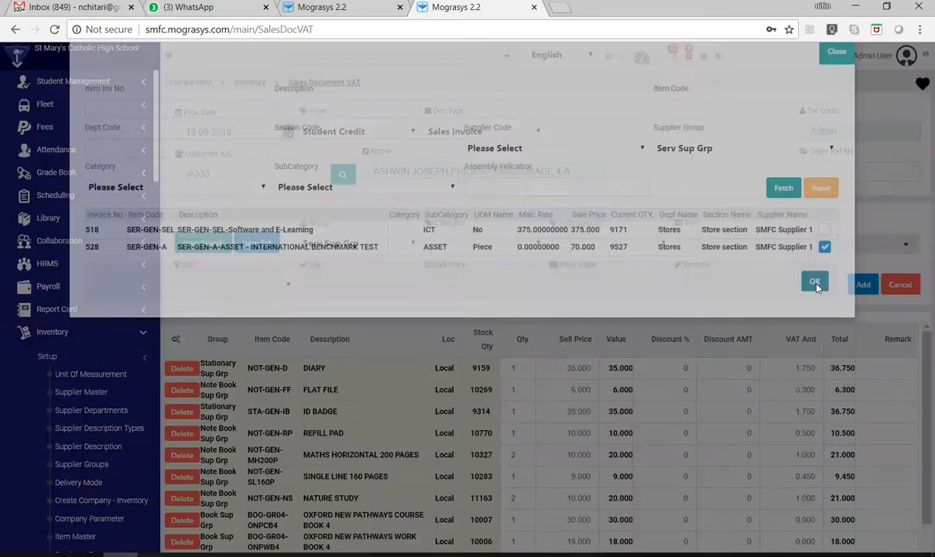
- Review the updated invoice lines and totals, and cancel the sales invoice without finalizing it
scroll(541, 433, "down", 10)
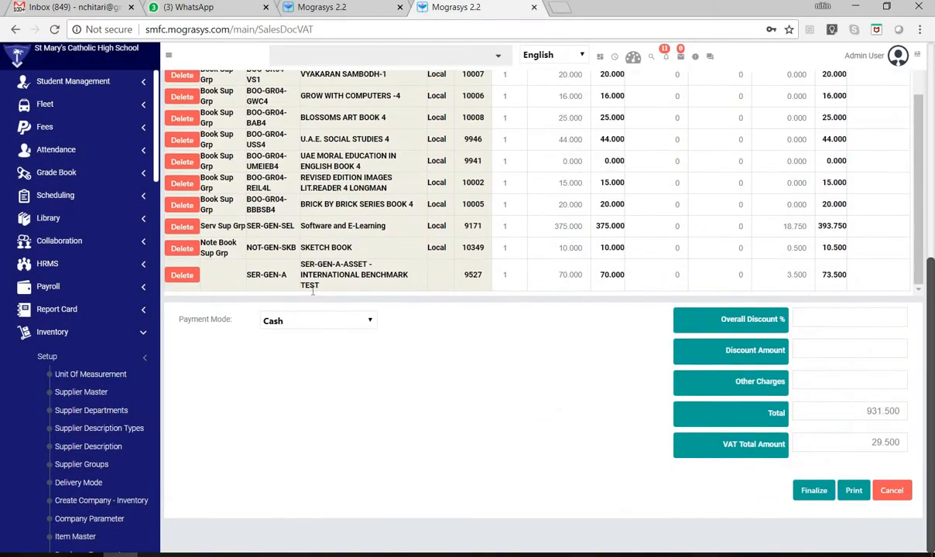
scroll(529, 129, "up", 5)
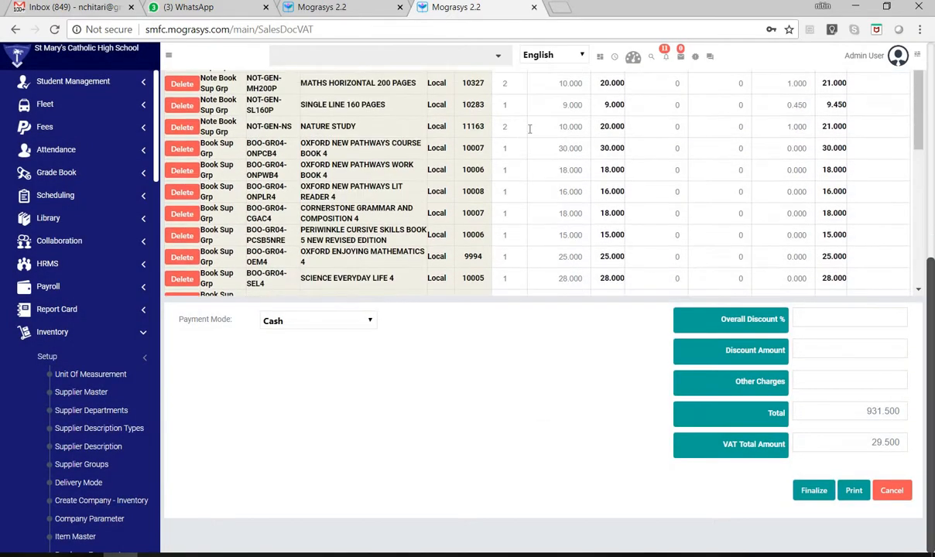
scroll(326, 273, "down", 5)
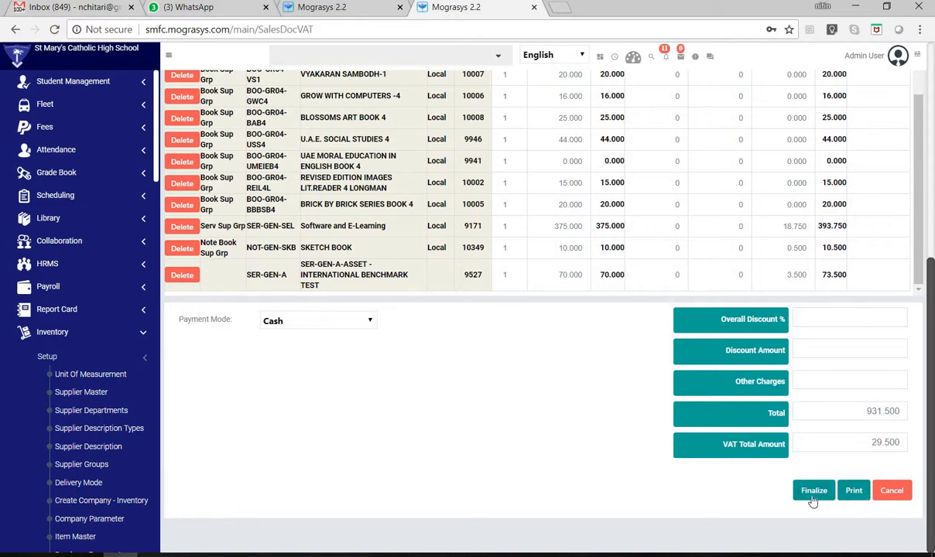
left_click(899, 498)
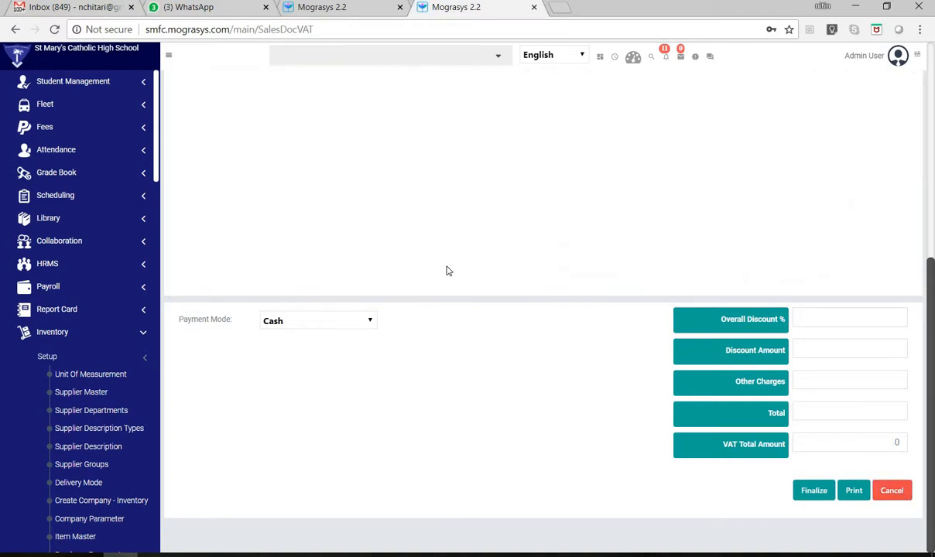
scroll(395, 275, "up", 5)
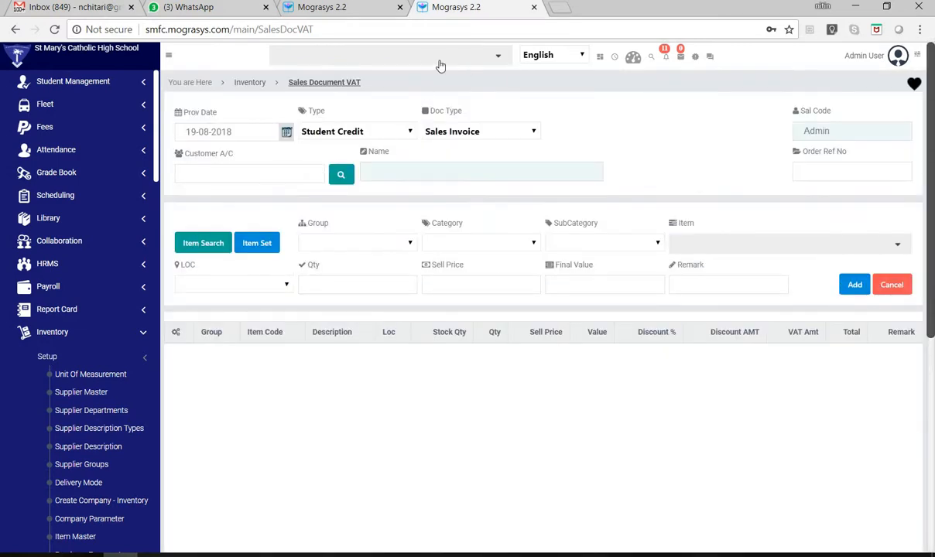
- Find the Inventory-Sales Document Reprint page by searching the modules for PRINT, and open it
left_click(429, 62)
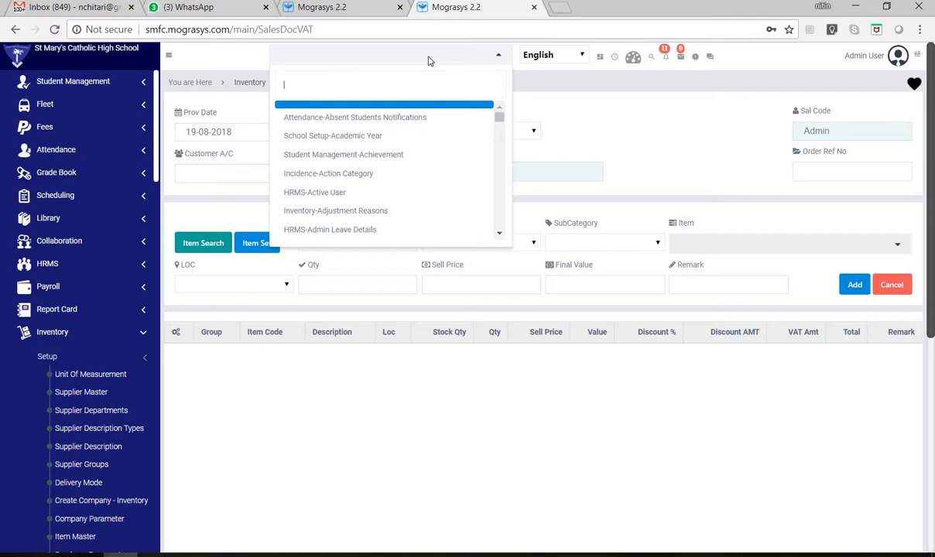
type("PRINT")
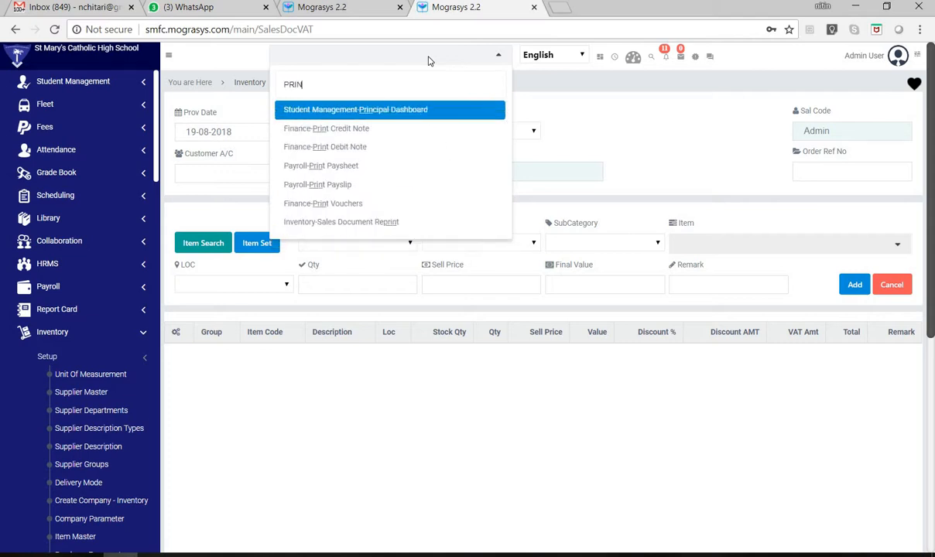
key("Down")
key("Down")
key("Down")
key("Down")
key("Down")
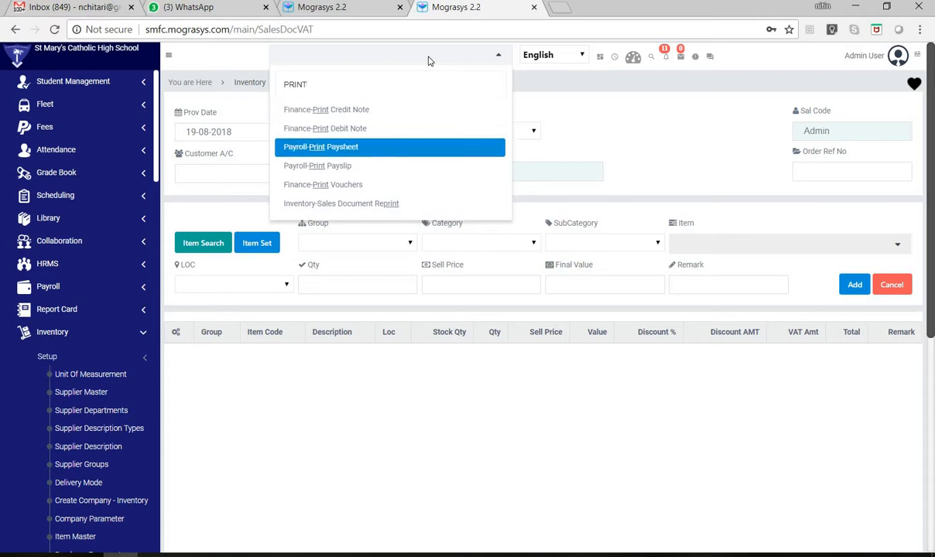
key("Return")
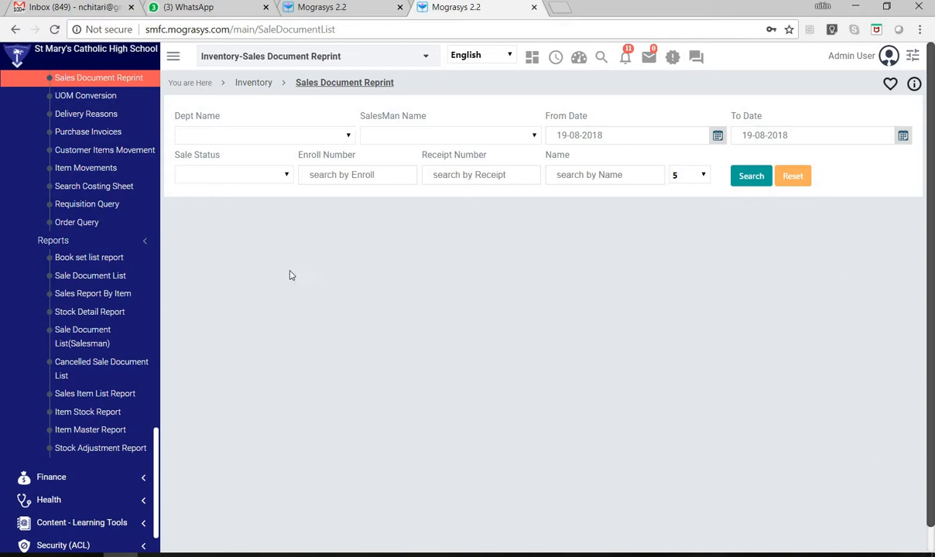
- Set the Dept Name filter to Sales and check the available SalesMan Name options
left_click(393, 138)
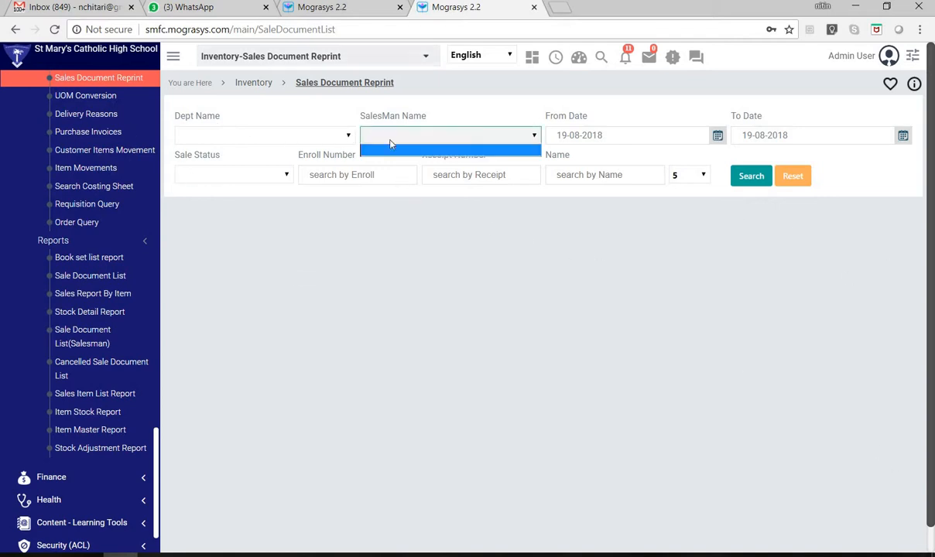
left_click(227, 139)
left_click(232, 137)
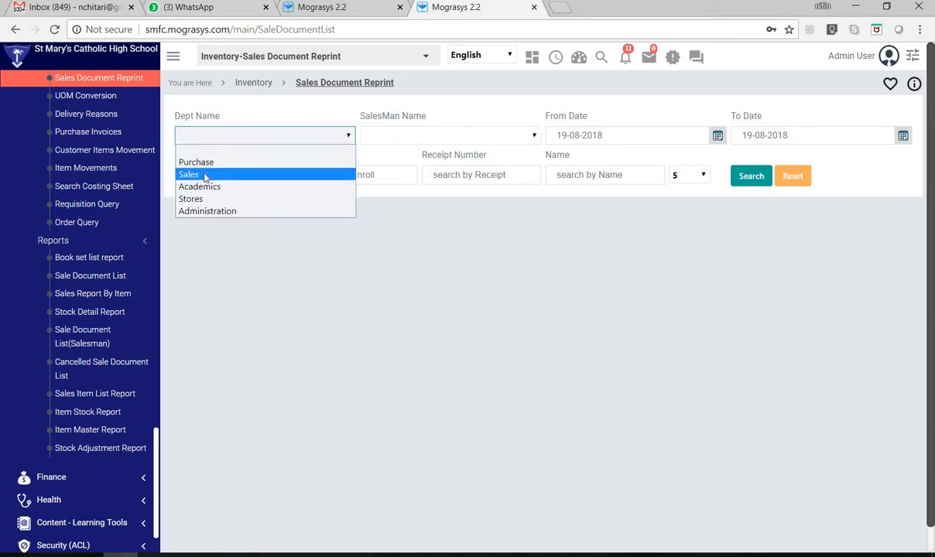
left_click(308, 179)
left_click(436, 135)
left_click(436, 135)
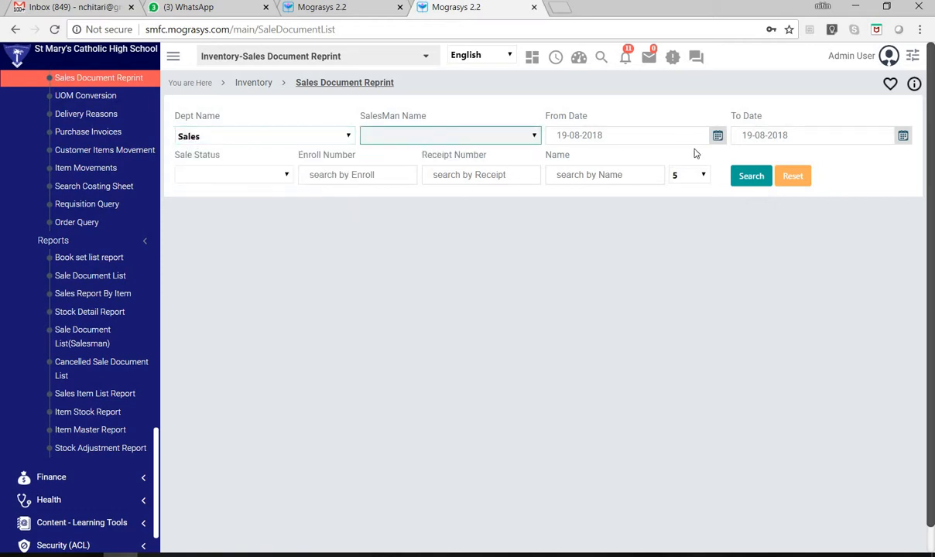
- Set the From Date filter to 03-04-2018
left_click_drag(599, 136, 611, 153)
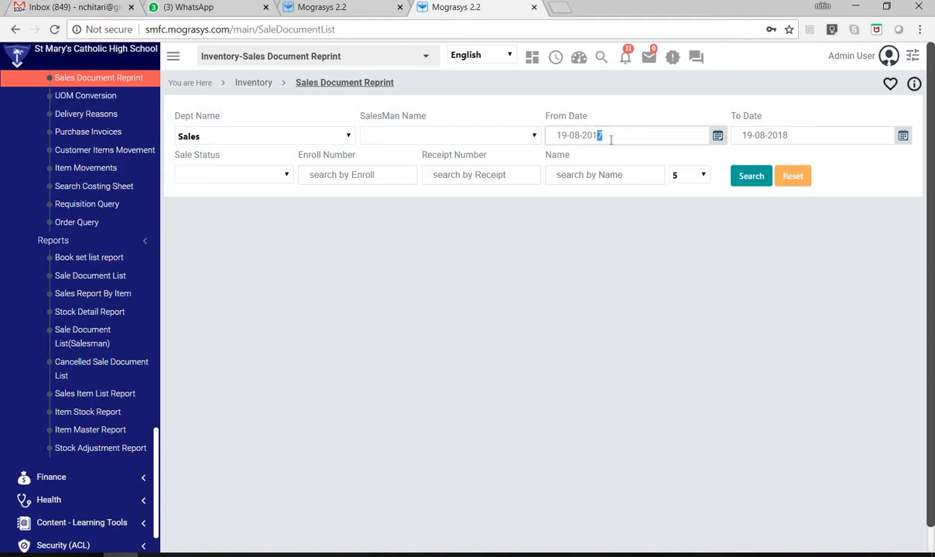
left_click(717, 137)
left_click(621, 158)
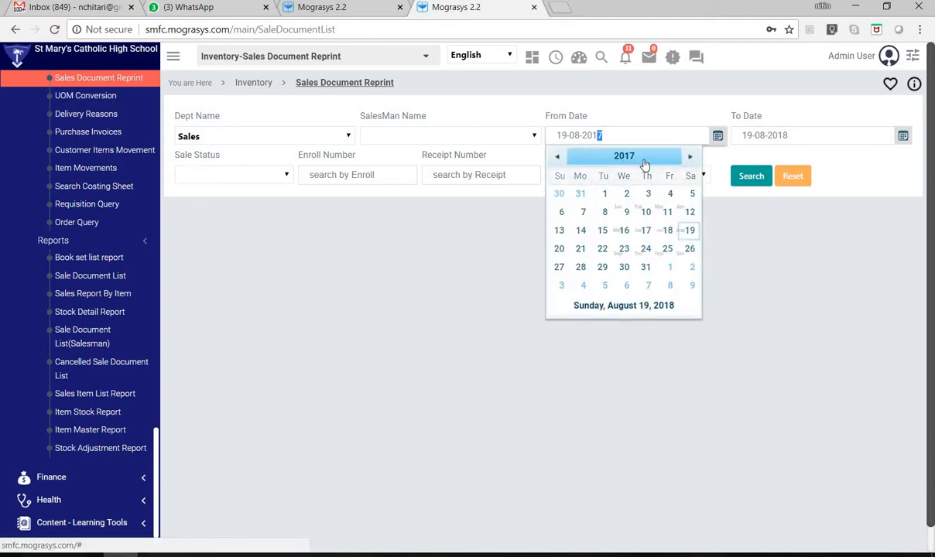
left_click(690, 157)
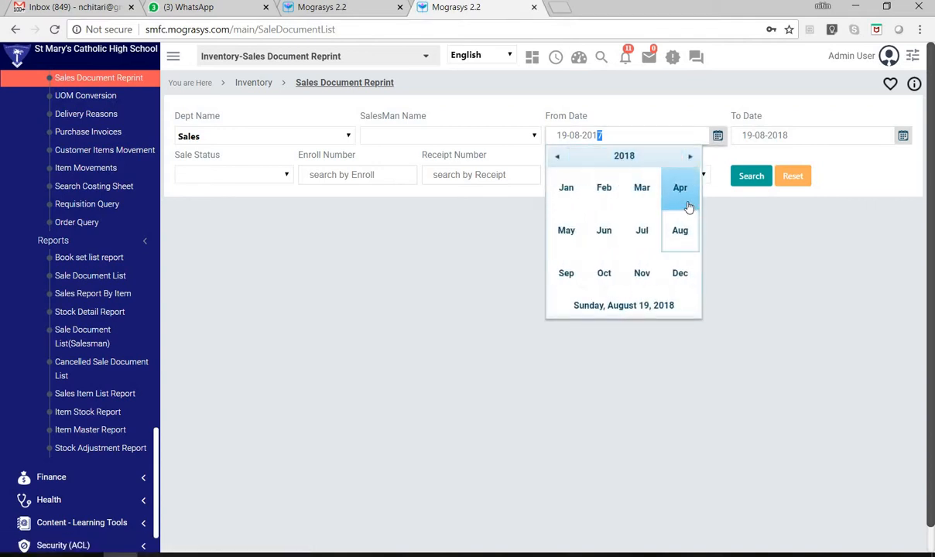
left_click(681, 199)
left_click(605, 213)
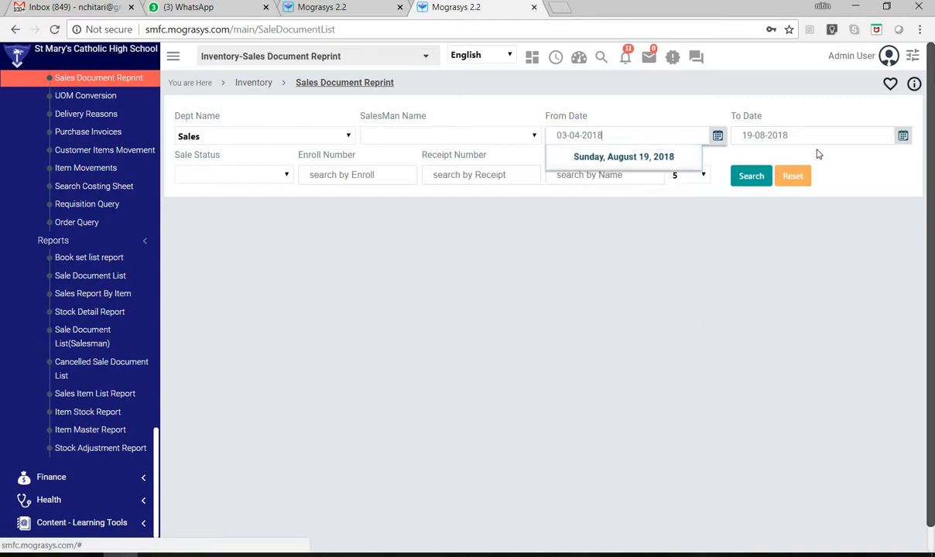
- Set the To Date filter to 10-04-2018 and search the sales documents
left_click(910, 136)
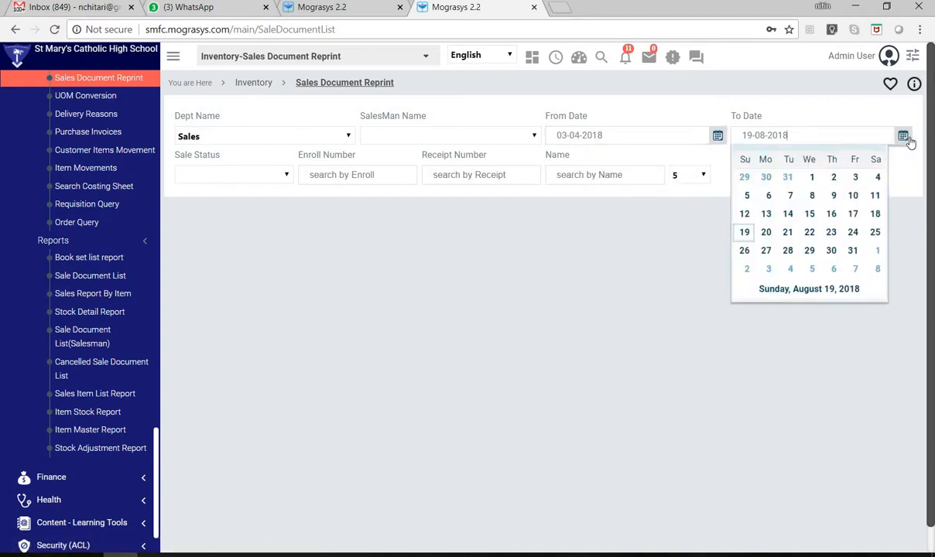
left_click(744, 157)
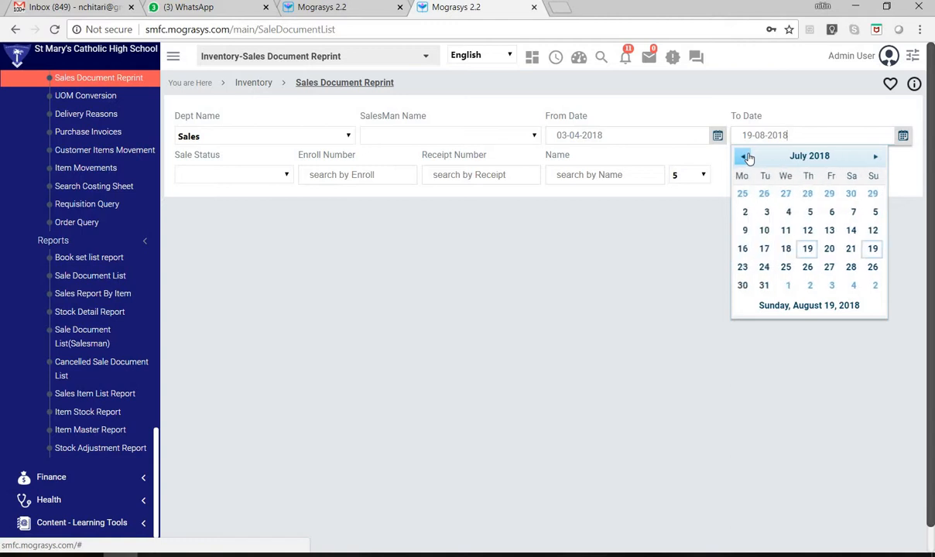
left_click(743, 157)
left_click(743, 157)
left_click(744, 157)
left_click(744, 157)
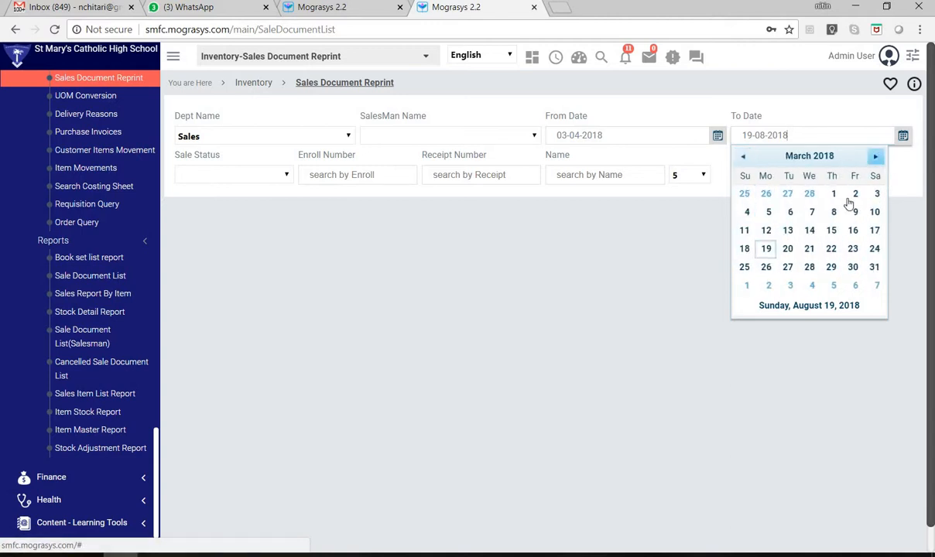
left_click(875, 156)
left_click(787, 229)
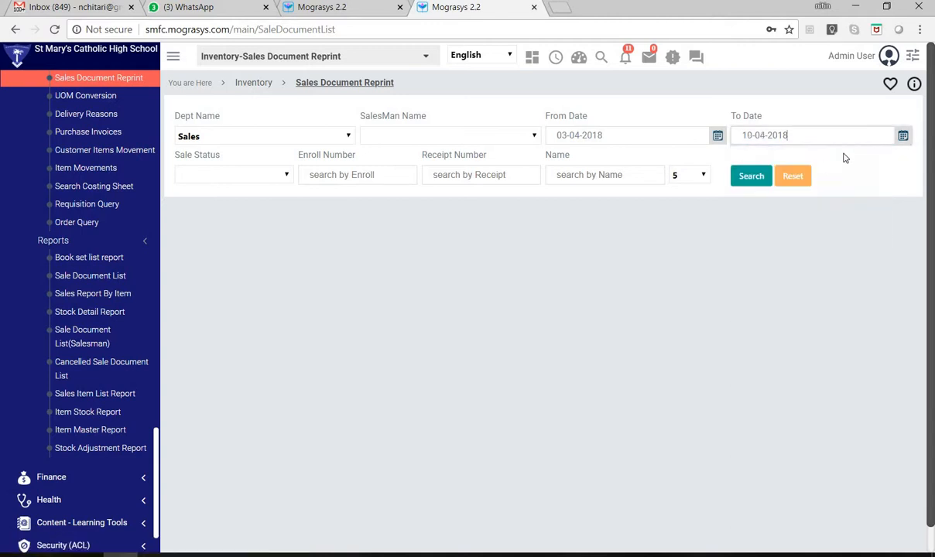
left_click(735, 177)
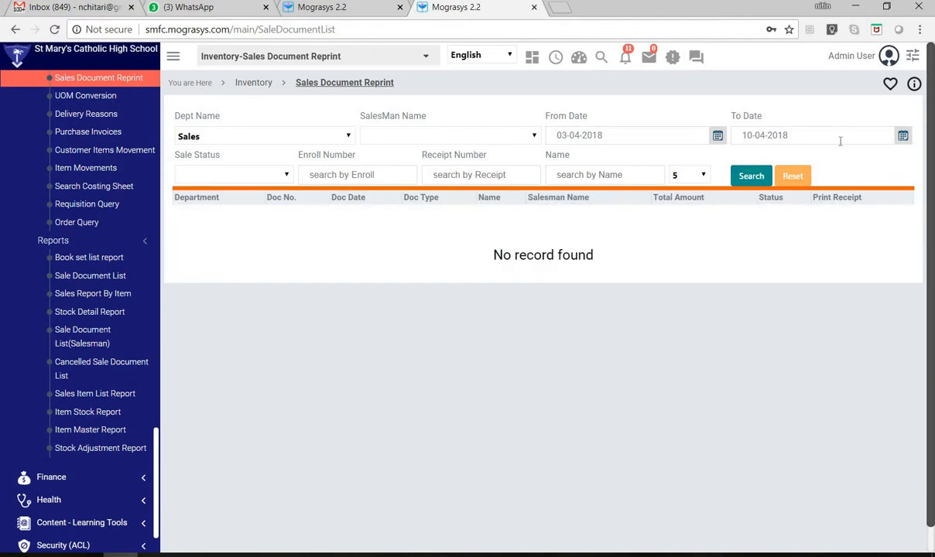
- Extend the To Date filter to 30-04-2018 and search the sales documents again
left_click(904, 138)
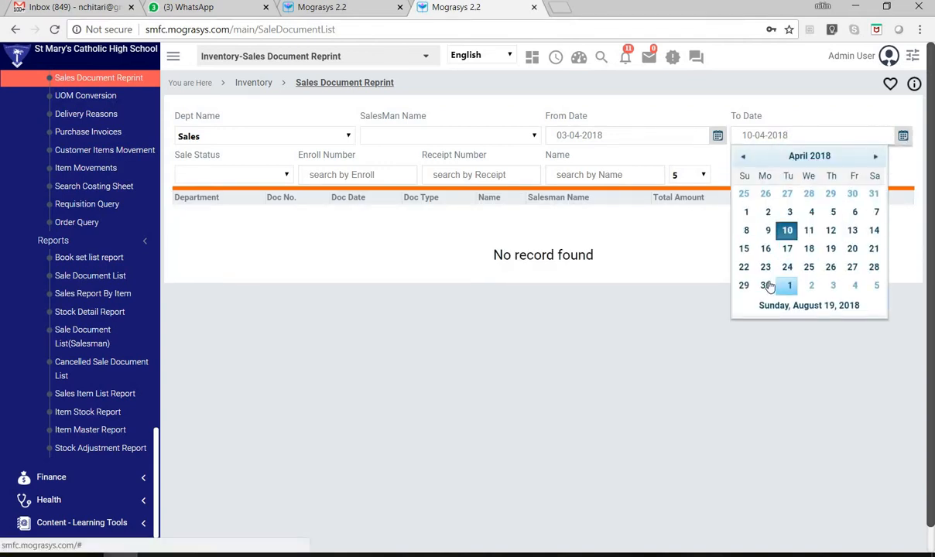
left_click(766, 285)
left_click(759, 180)
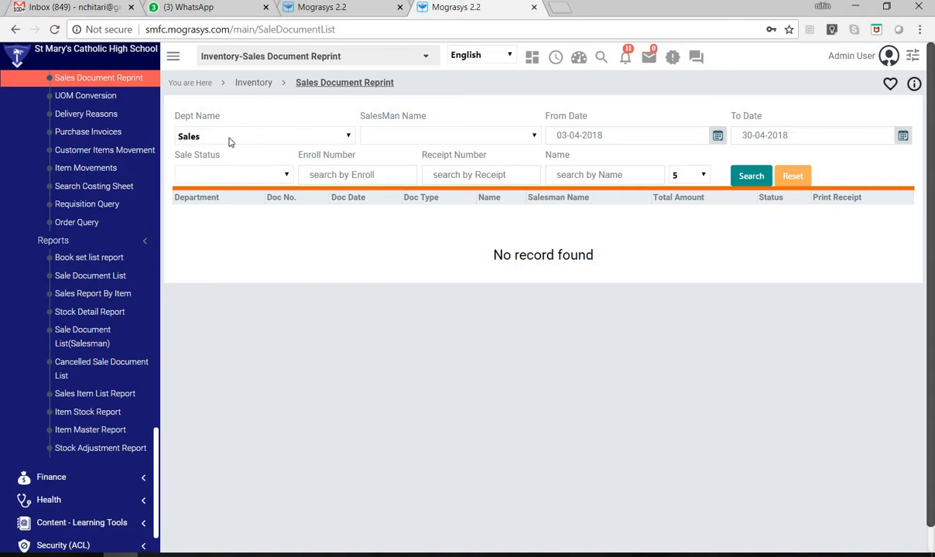
- Set the To Date filter to 29-03-2018 and rerun the sales document search
left_click(902, 136)
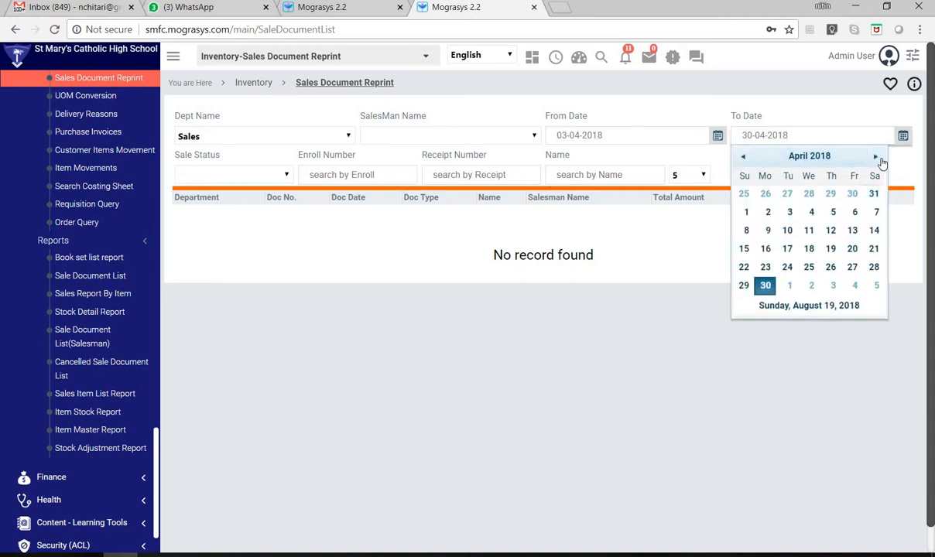
left_click(876, 157)
left_click(877, 157)
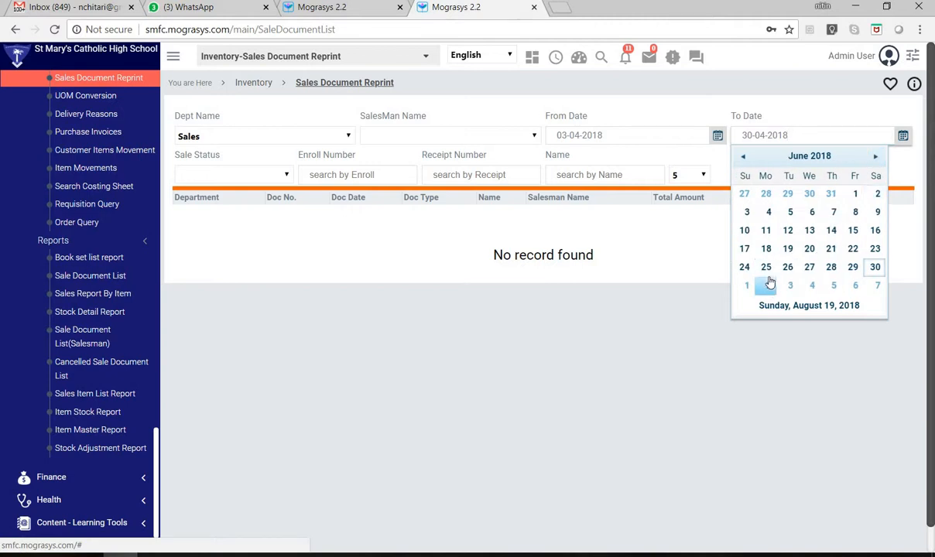
left_click(743, 158)
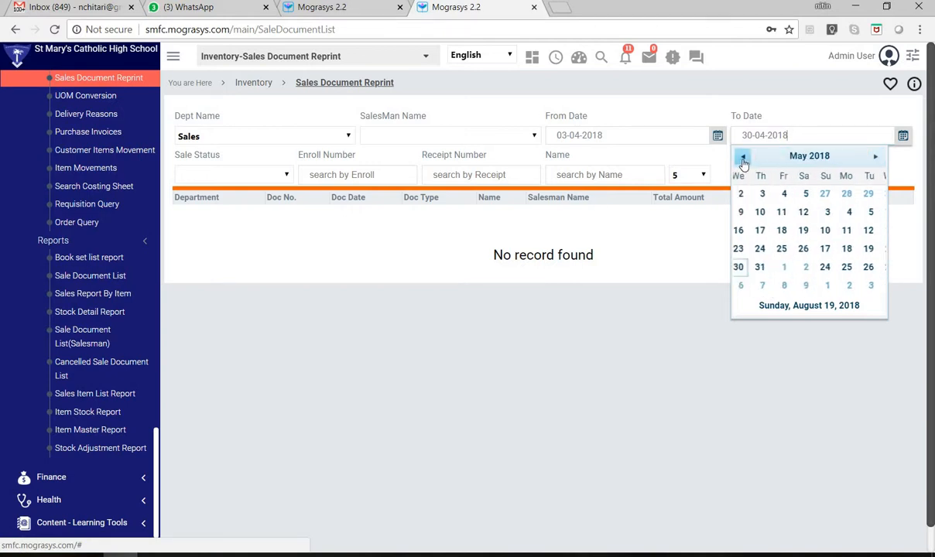
left_click(743, 159)
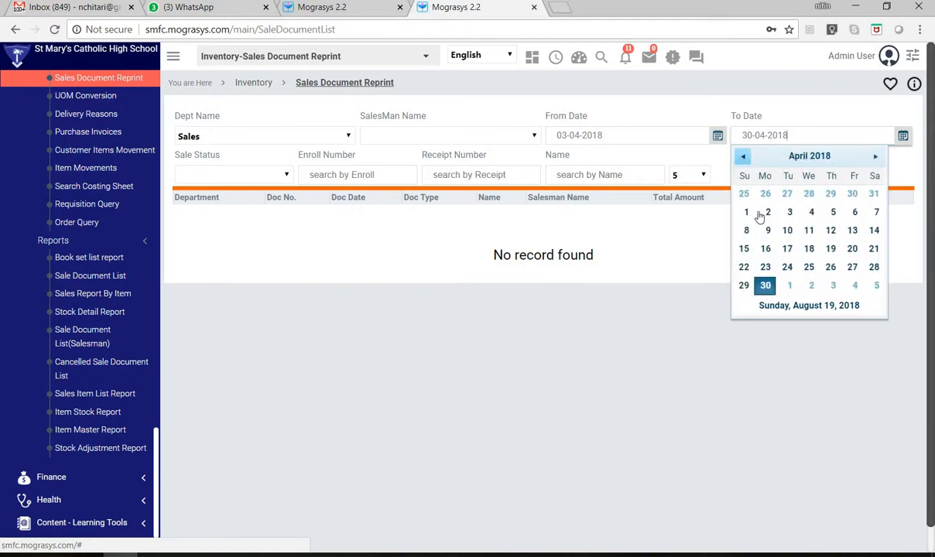
left_click(743, 159)
left_click(830, 267)
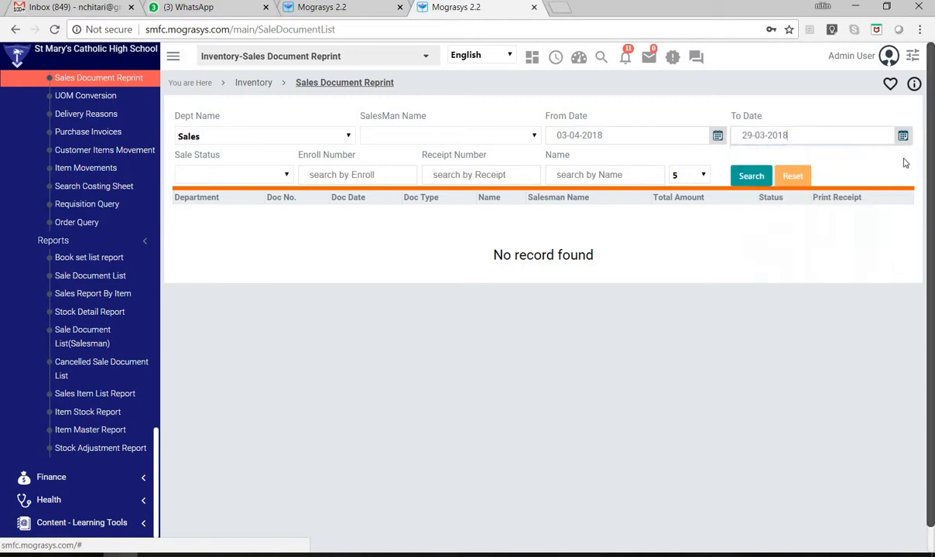
left_click(743, 177)
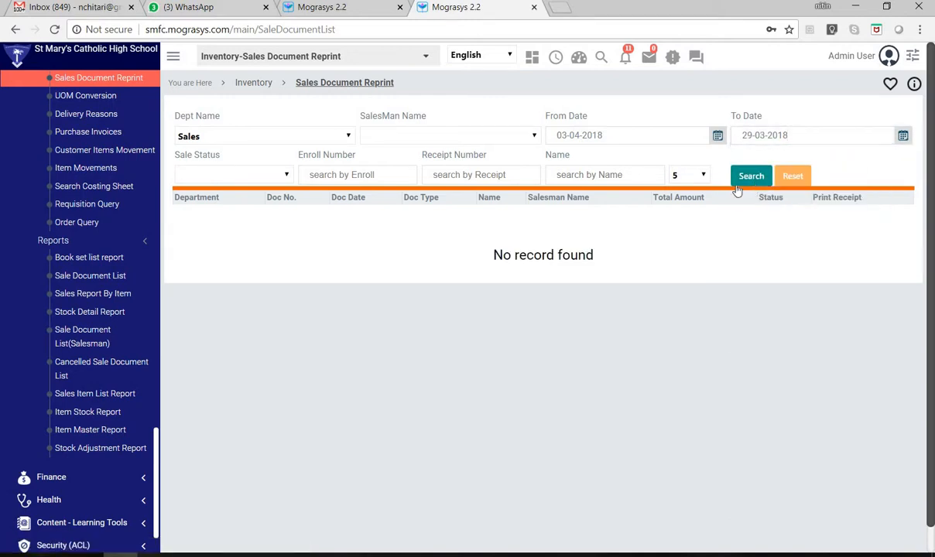
- Keep the Sales department, set the From Date filter to 01-03-2018 and search the sales documents
left_click(297, 141)
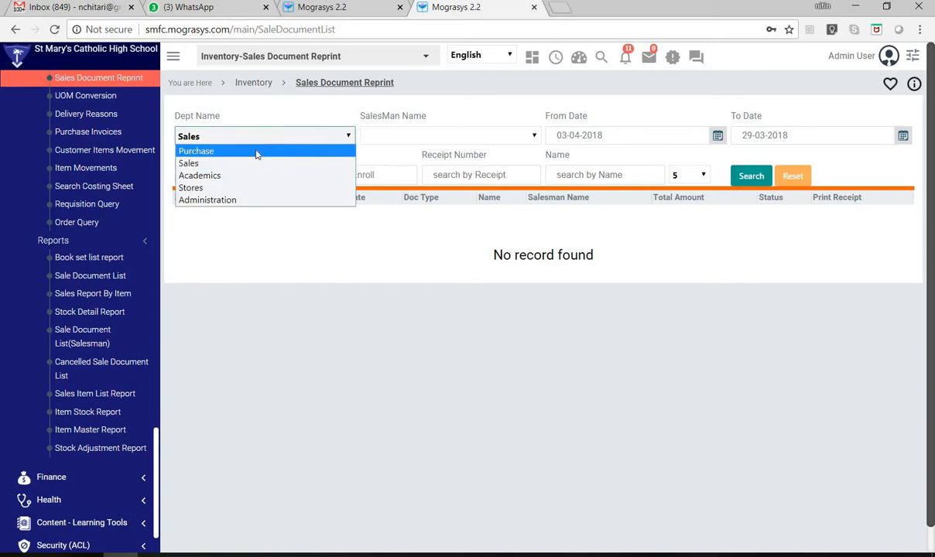
left_click(641, 139)
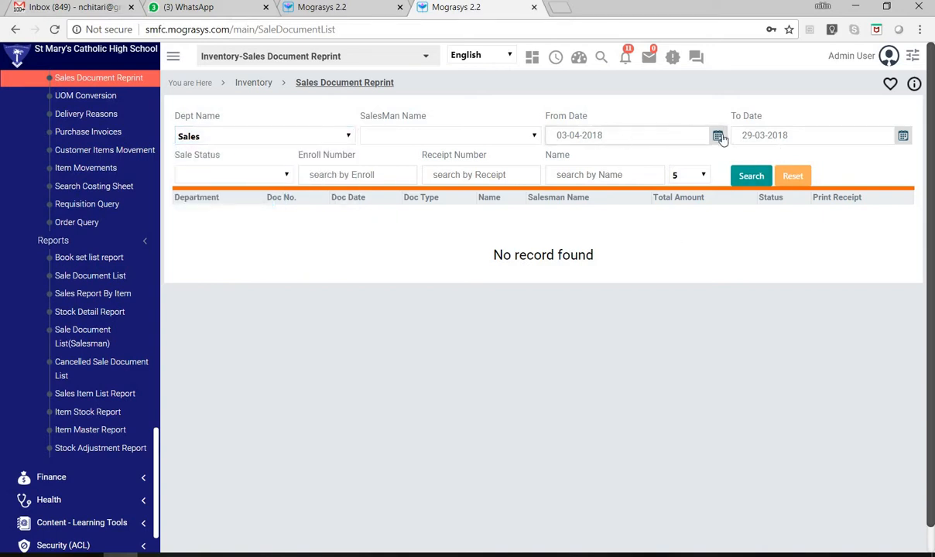
left_click(718, 136)
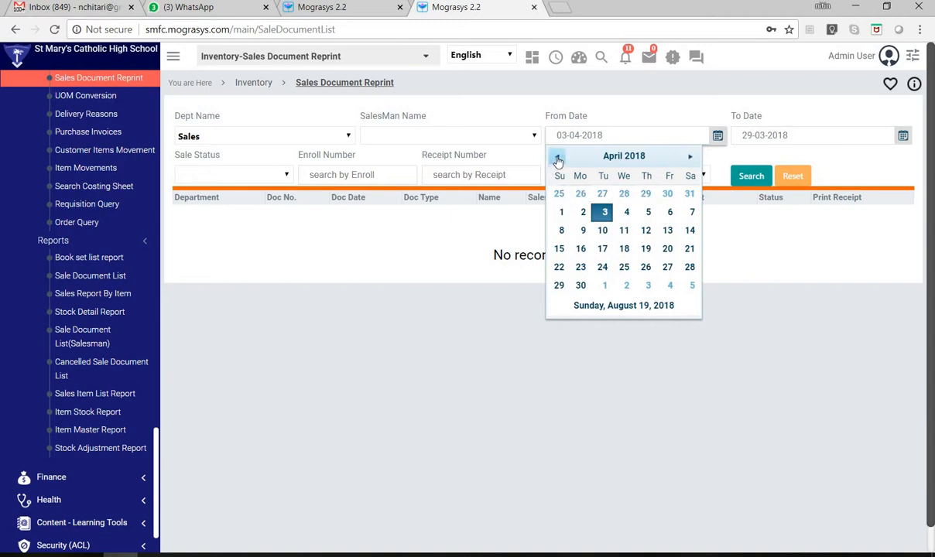
left_click(556, 157)
left_click(647, 192)
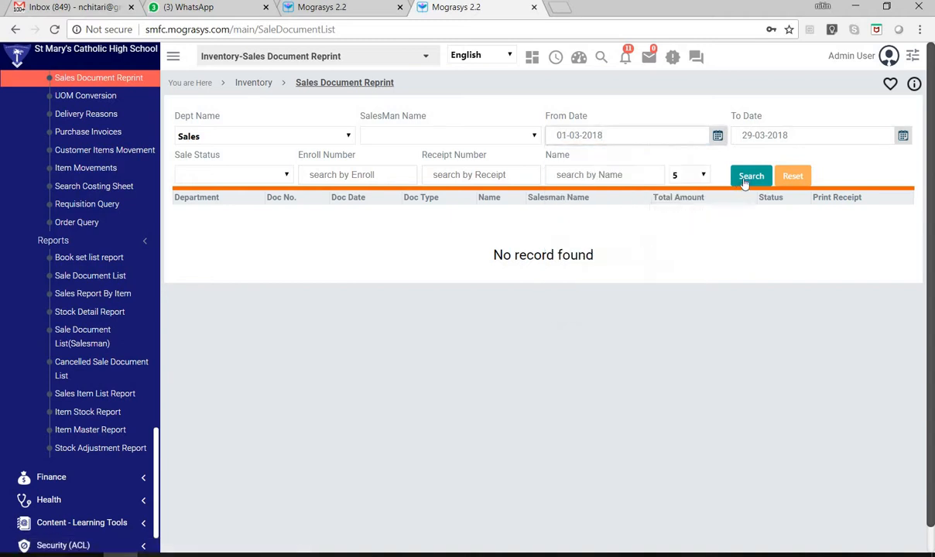
left_click(744, 182)
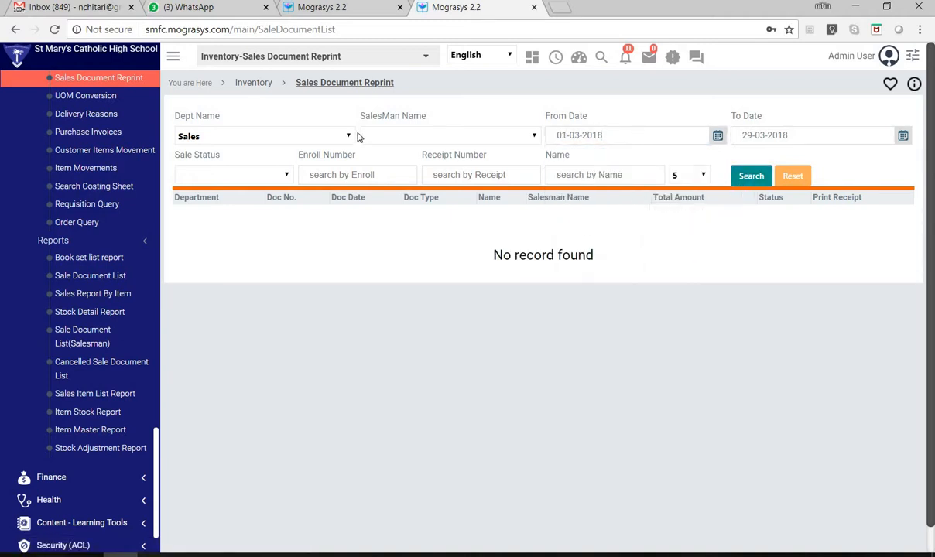
- Return to the Inventory module overview and reopen Sales Document Reprint from its queries
left_click(238, 82)
left_click(355, 63)
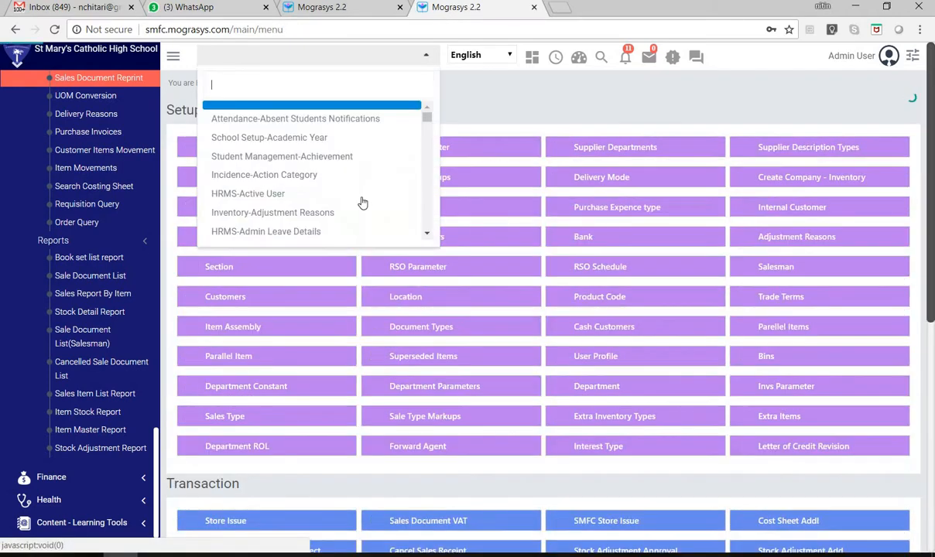
scroll(363, 203, "down", 5)
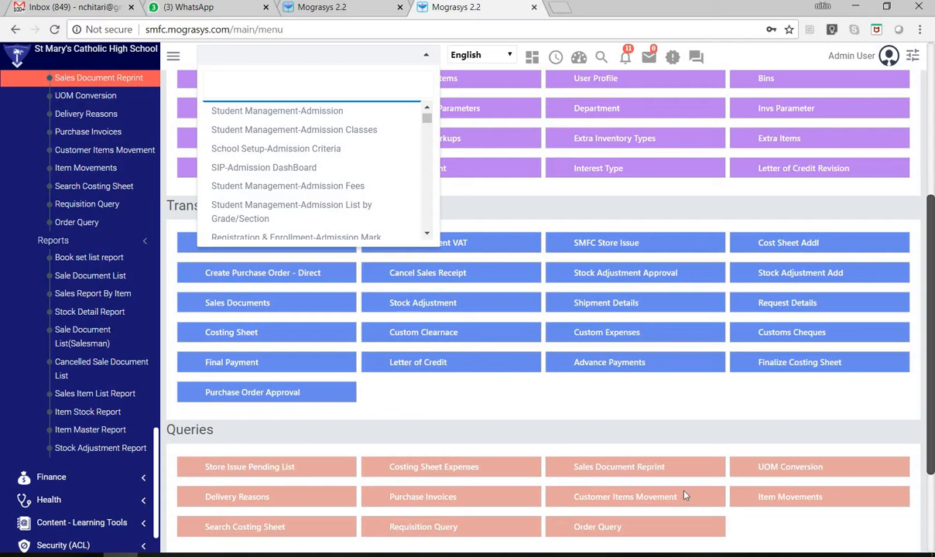
scroll(665, 476, "down", 1)
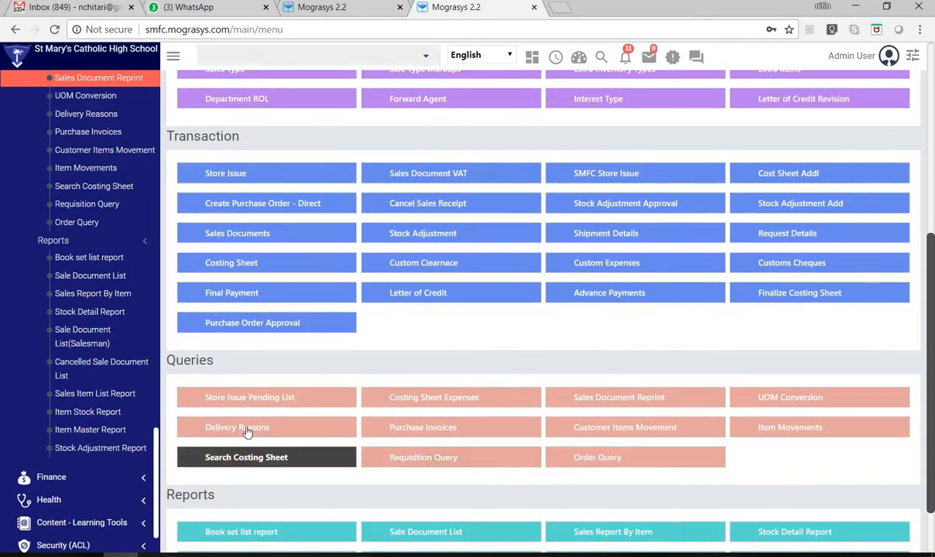
left_click(603, 399)
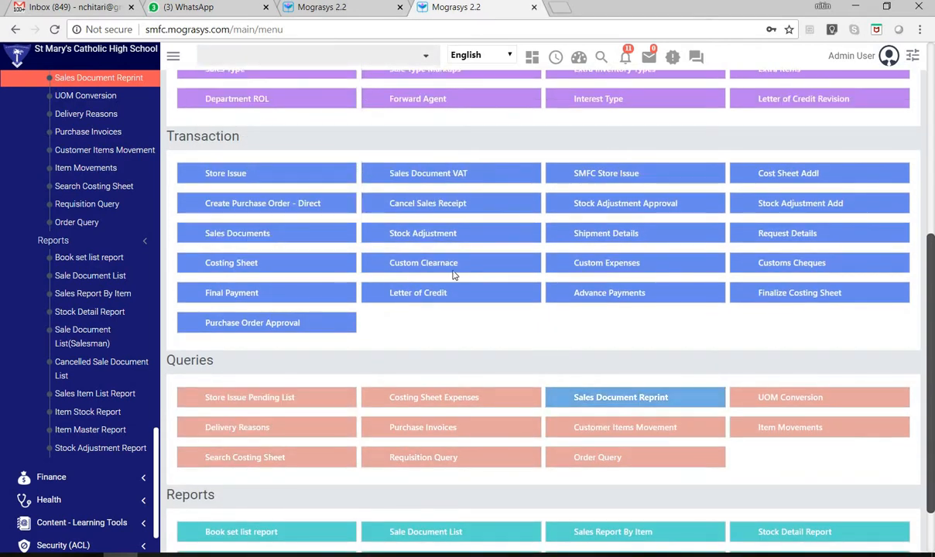
- Search the sales documents of all departments with the From Date set to 19-08-2017
left_click(761, 151)
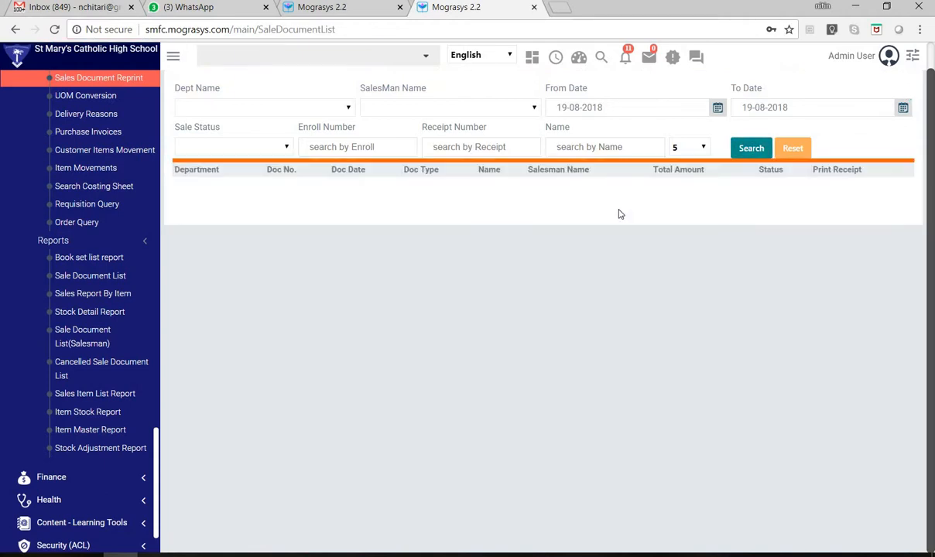
left_click_drag(599, 111, 617, 124)
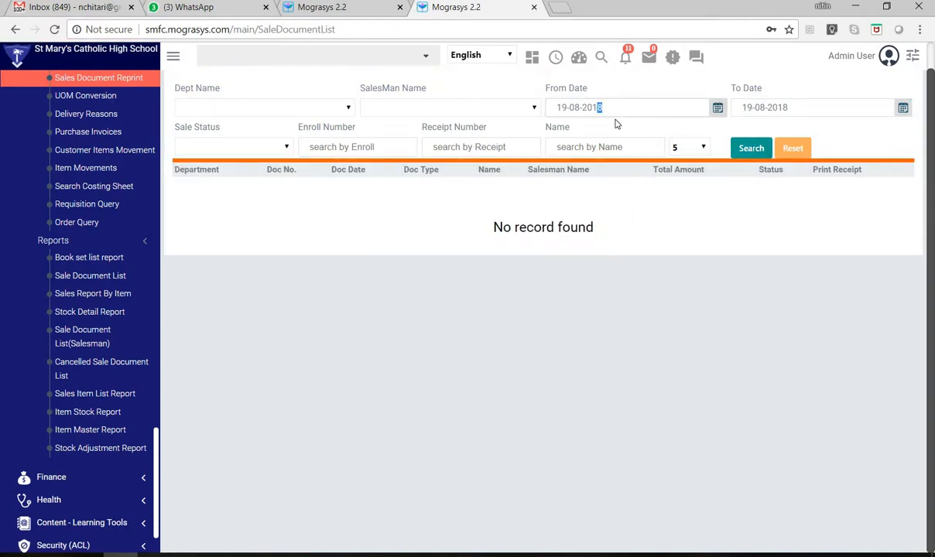
left_click(744, 148)
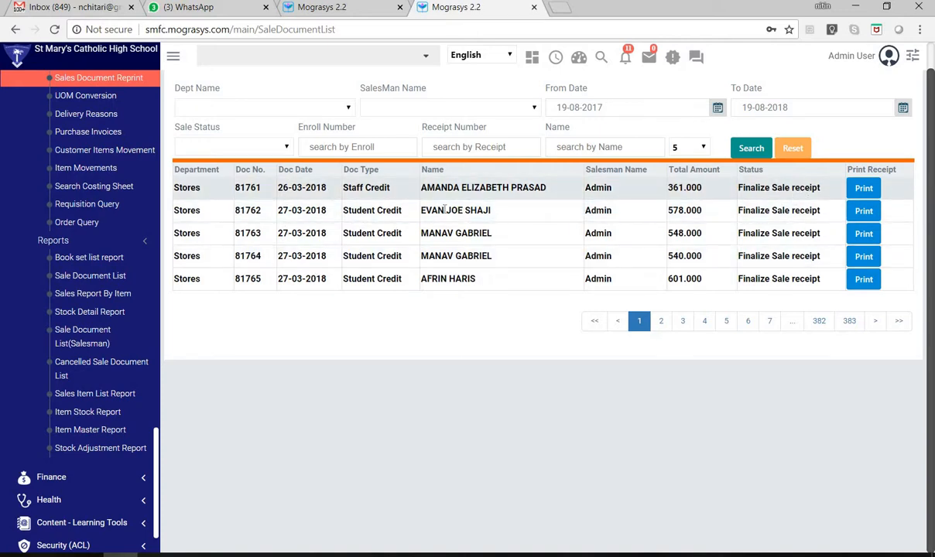
- Open the printable receipt of the Staff Credit document dated 26-03-2018 and review the whole tax invoice
double_click(247, 188)
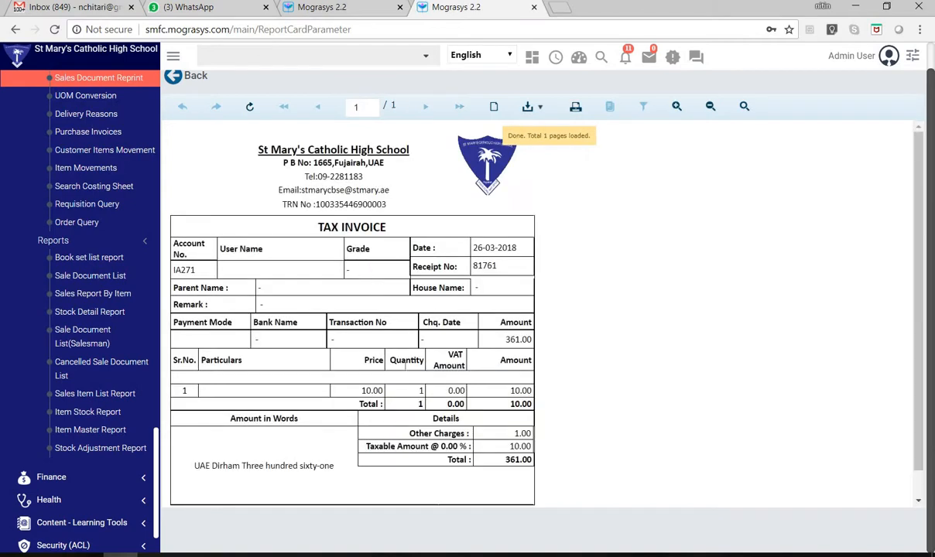
scroll(307, 350, "down", 1)
scroll(318, 351, "up", 1)
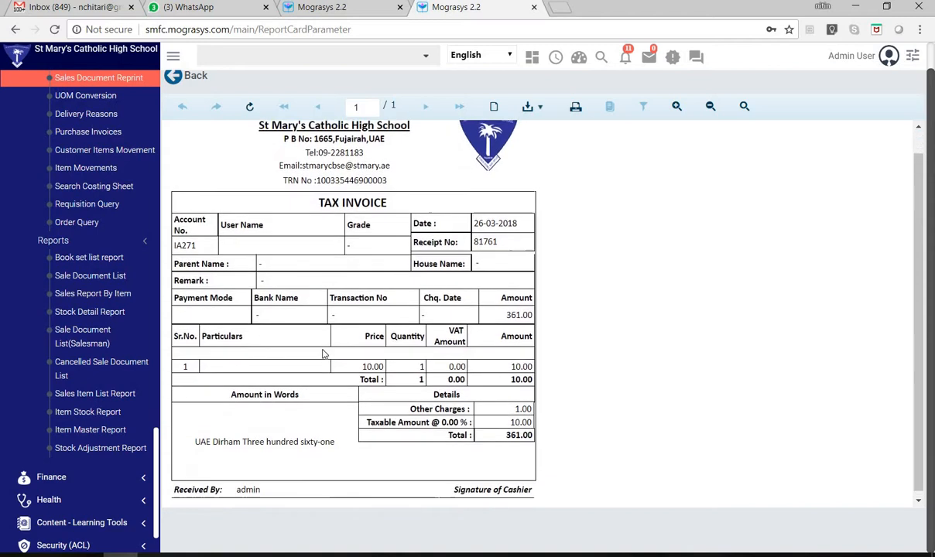
scroll(325, 364, "down", 1)
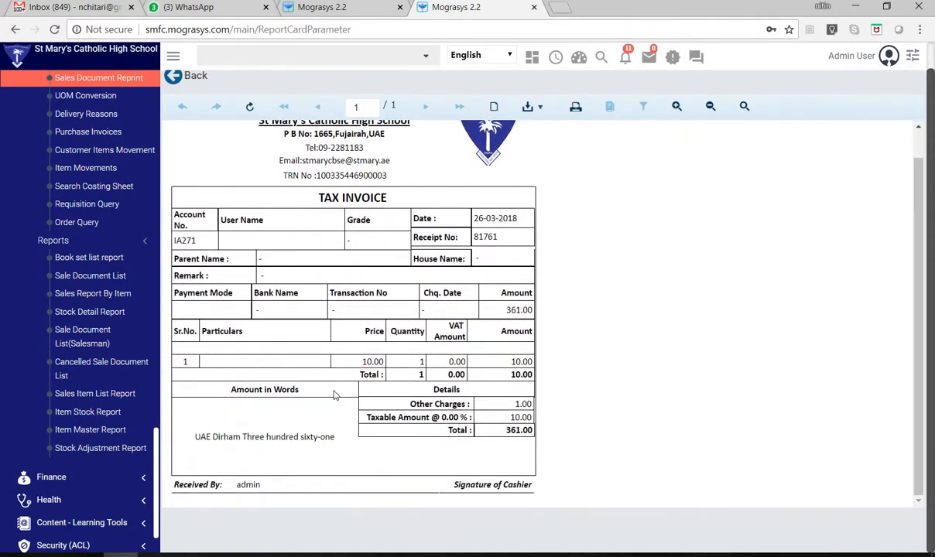
- Return from the receipt to the sales document list and search it with the From Date set to 19-08-2017
scroll(314, 364, "up", 1)
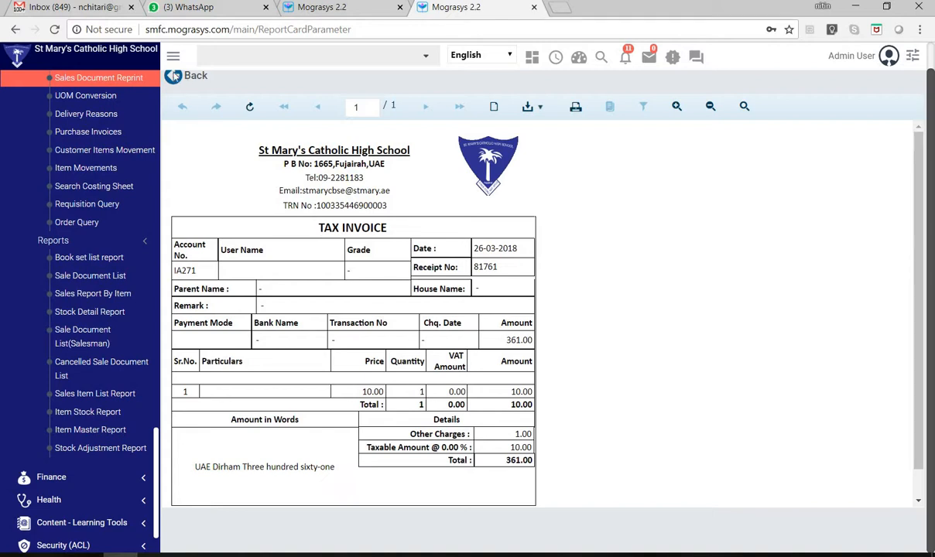
scroll(182, 81, "up", 1)
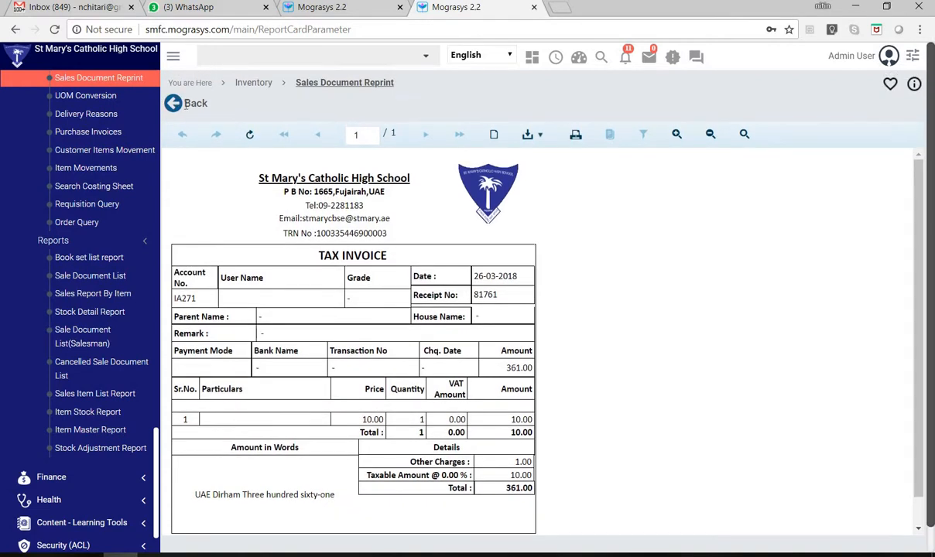
left_click_drag(202, 105, 162, 109)
left_click(168, 106)
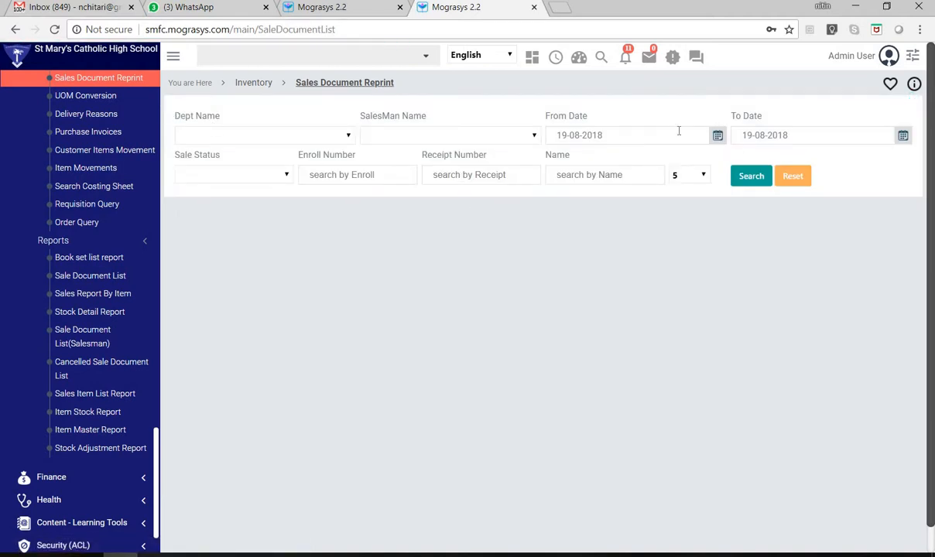
left_click_drag(599, 137, 642, 161)
type("7")
left_click(749, 178)
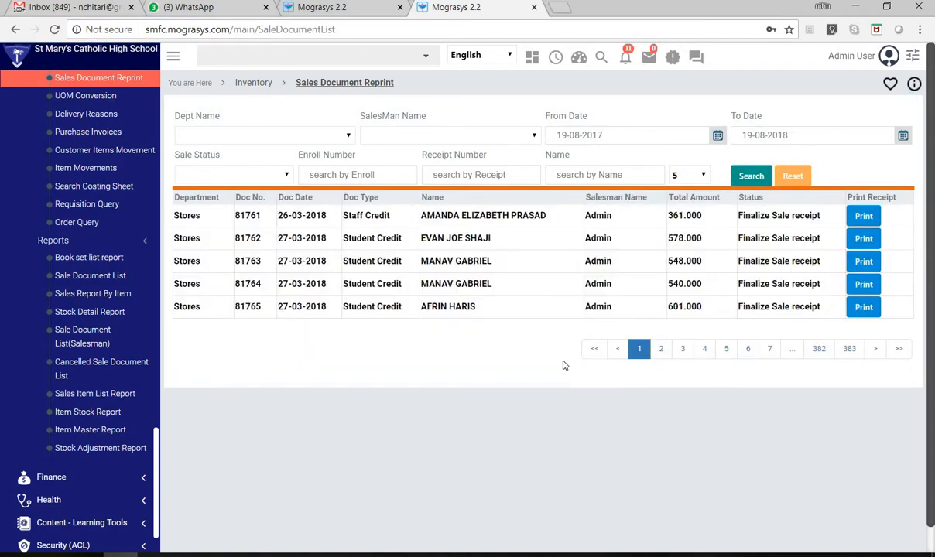
- Go to page 7 of the results and open the printable receipt of the last Student Credit document there
left_click(770, 349)
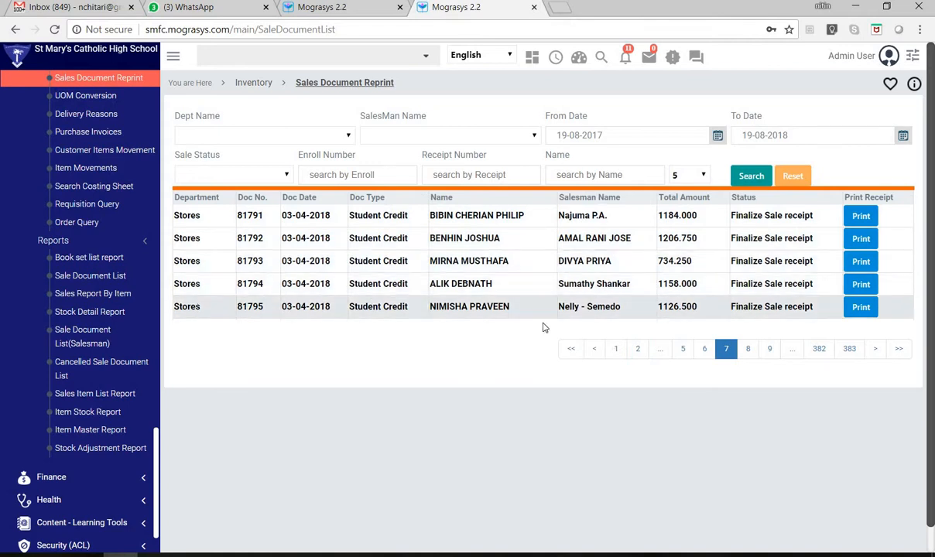
left_click(868, 308)
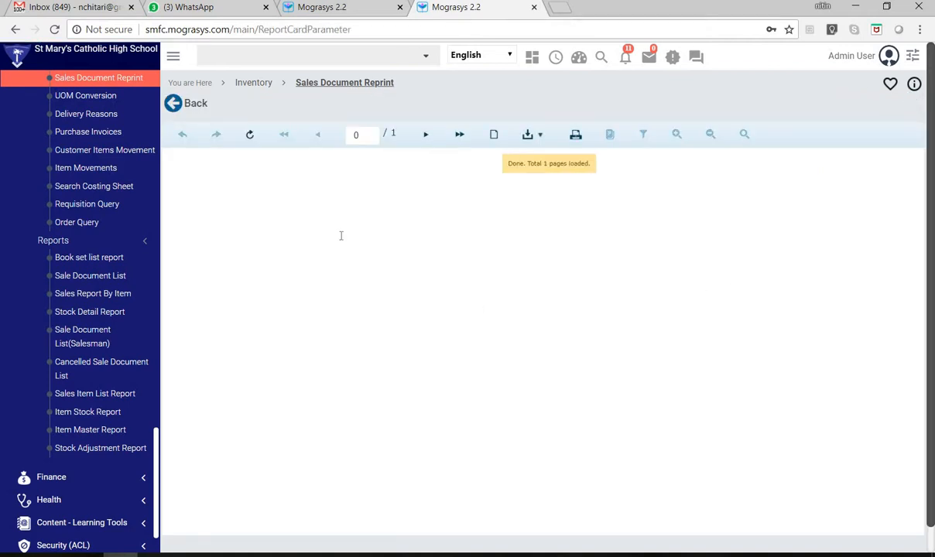
scroll(555, 374, "down", 6)
scroll(548, 370, "up", 6)
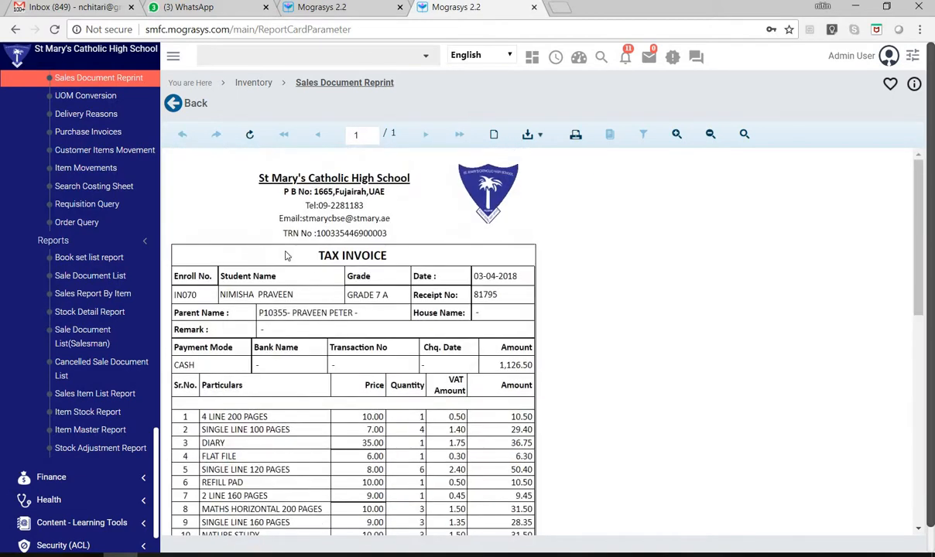
- Examine the student's tax invoice, from the receipt number and payment details through the itemised books to the VAT and total
scroll(285, 257, "down", 6)
scroll(286, 260, "up", 4)
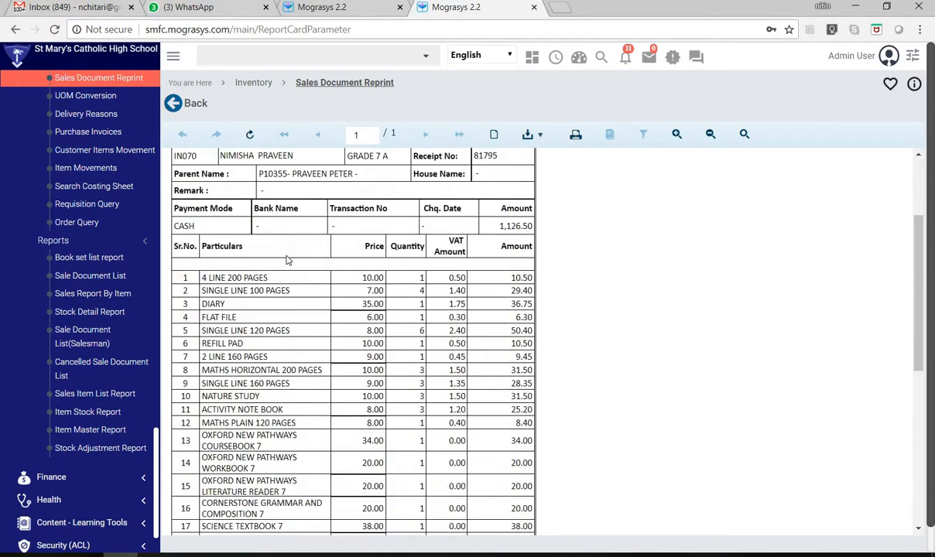
scroll(286, 260, "up", 2)
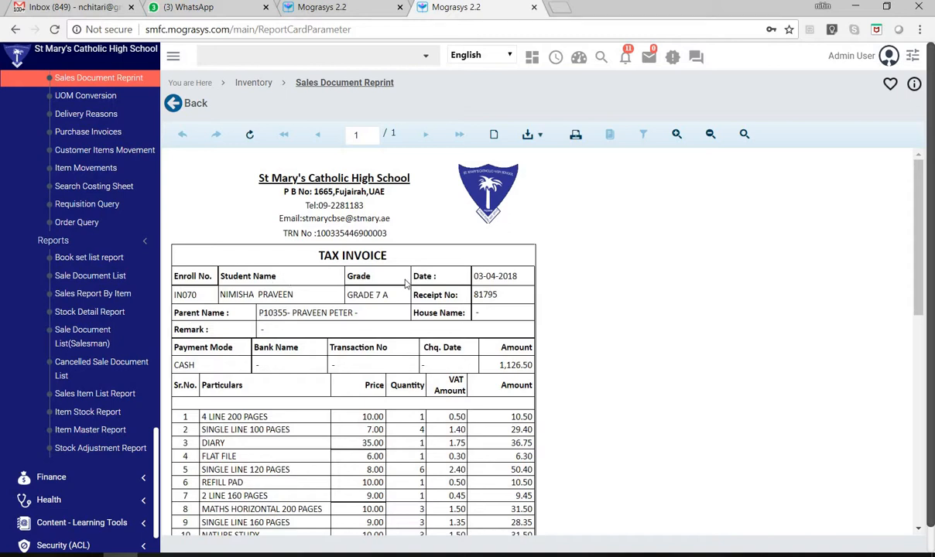
double_click(486, 297)
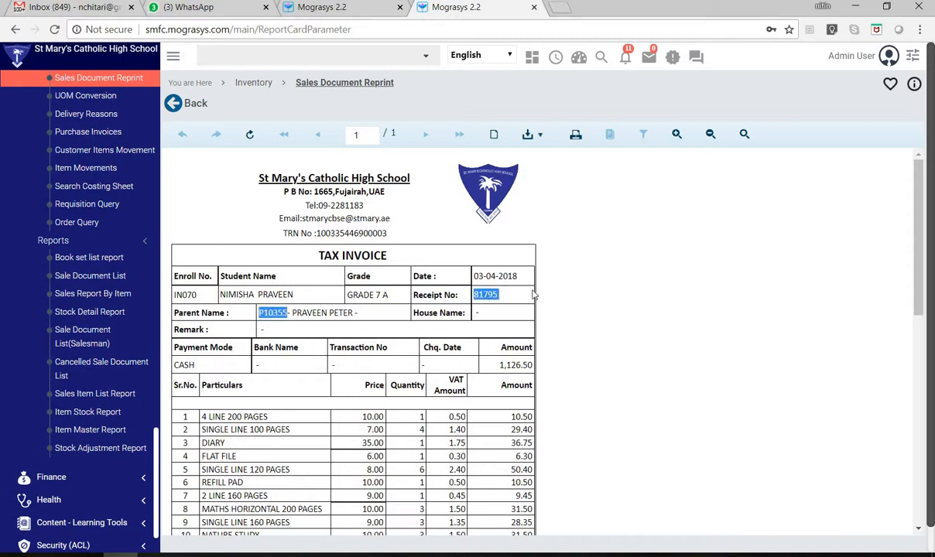
left_click(600, 284)
scroll(699, 329, "down", 3)
scroll(699, 331, "down", 5)
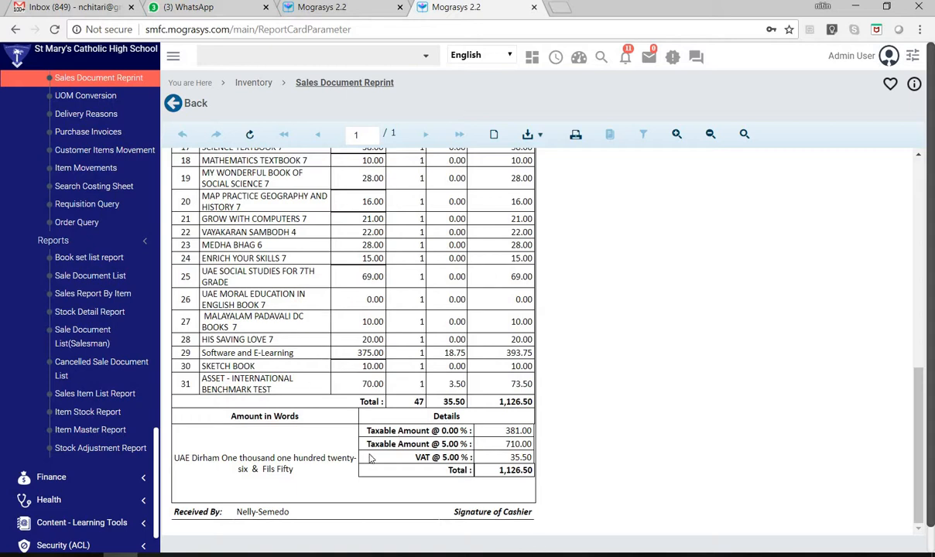
scroll(448, 367, "up", 10)
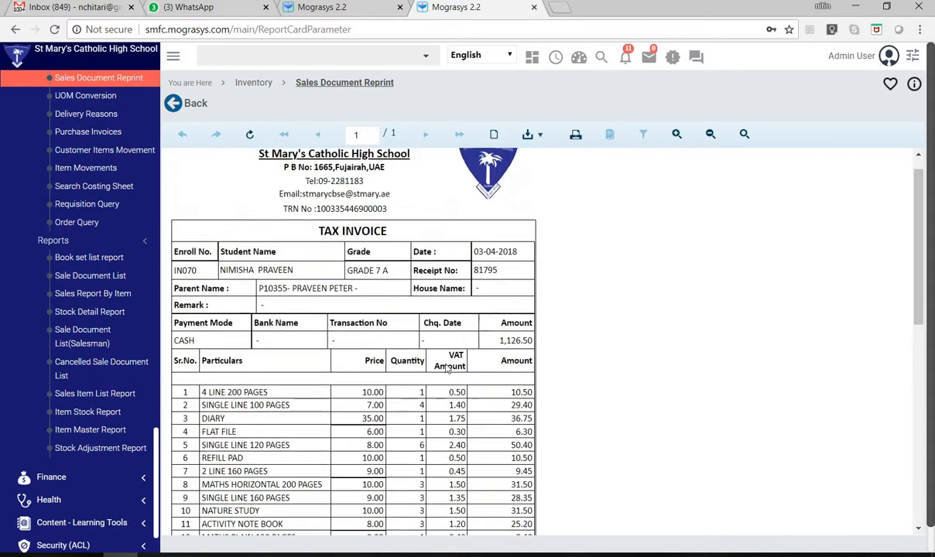
scroll(299, 360, "down", 5)
scroll(269, 309, "down", 5)
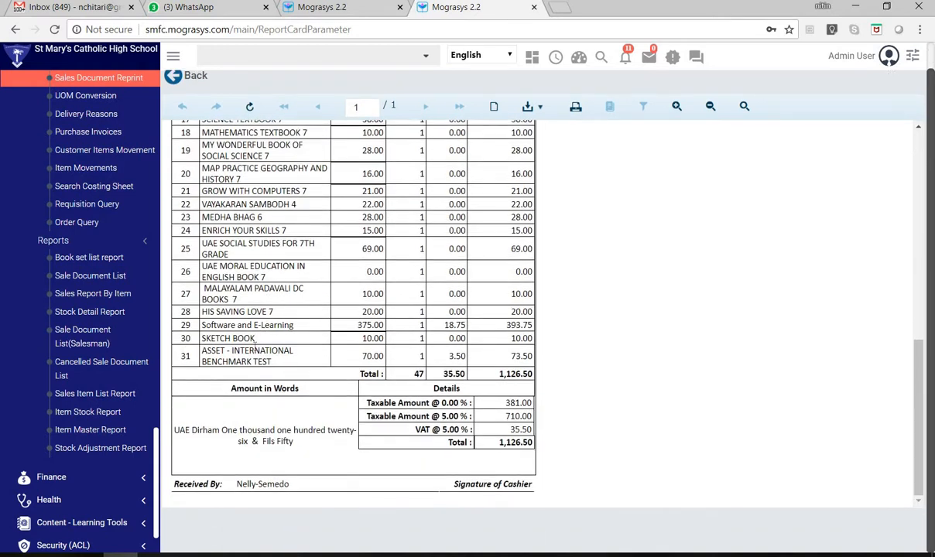
scroll(272, 335, "up", 12)
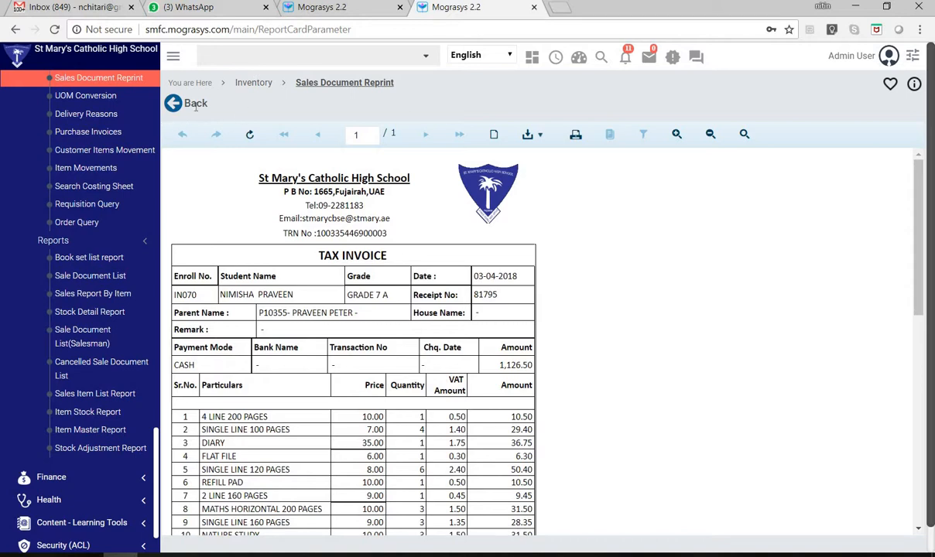
- Return to the sales document list and search for the reviewed invoice by its receipt number, with From Date 19-08-2017
left_click(168, 105)
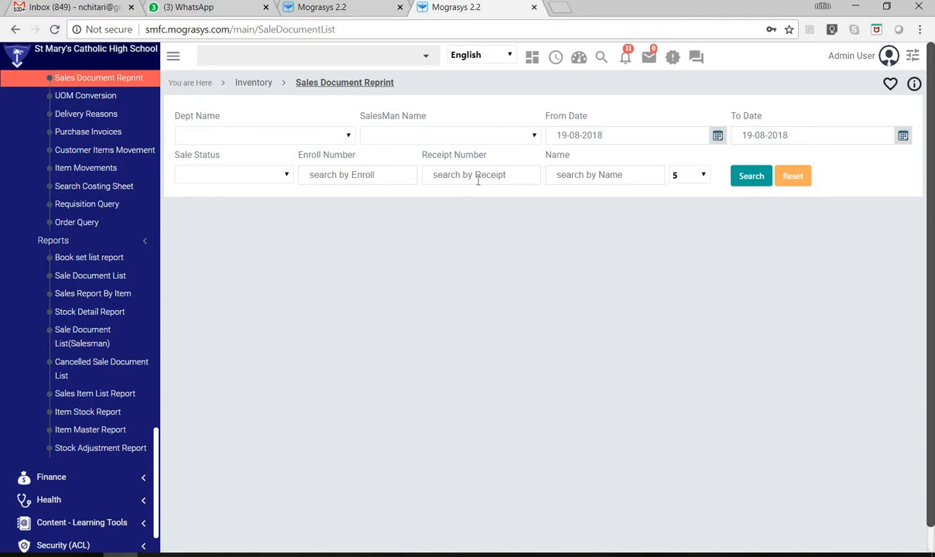
left_click(758, 178)
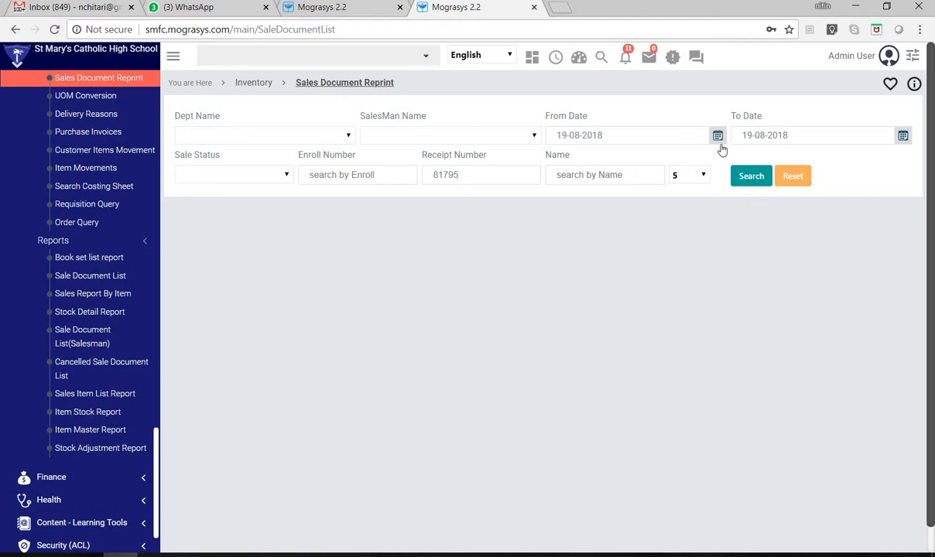
left_click_drag(598, 138, 618, 140)
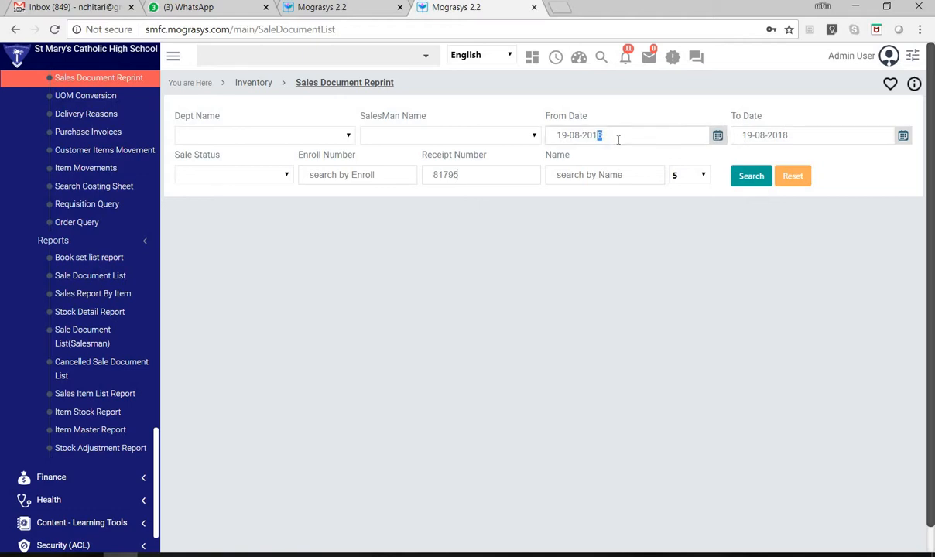
type("7")
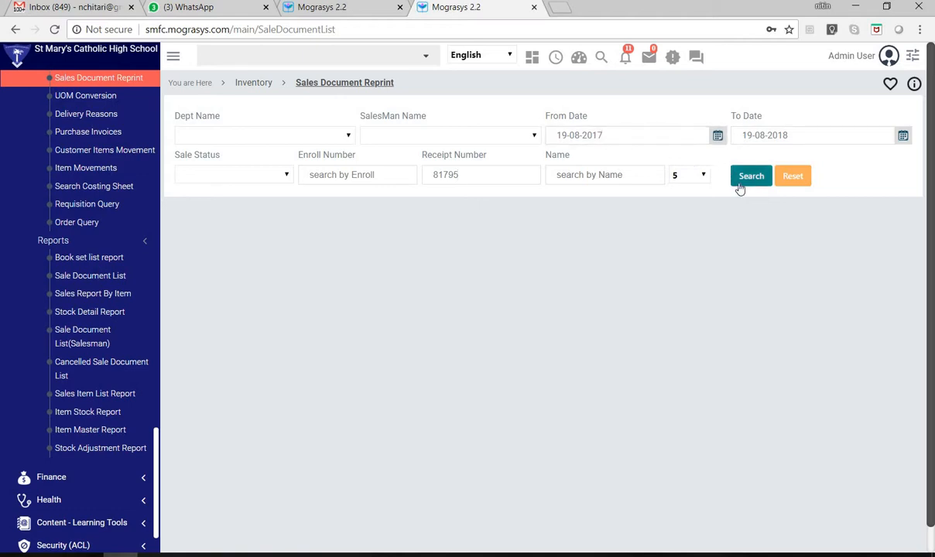
left_click(743, 179)
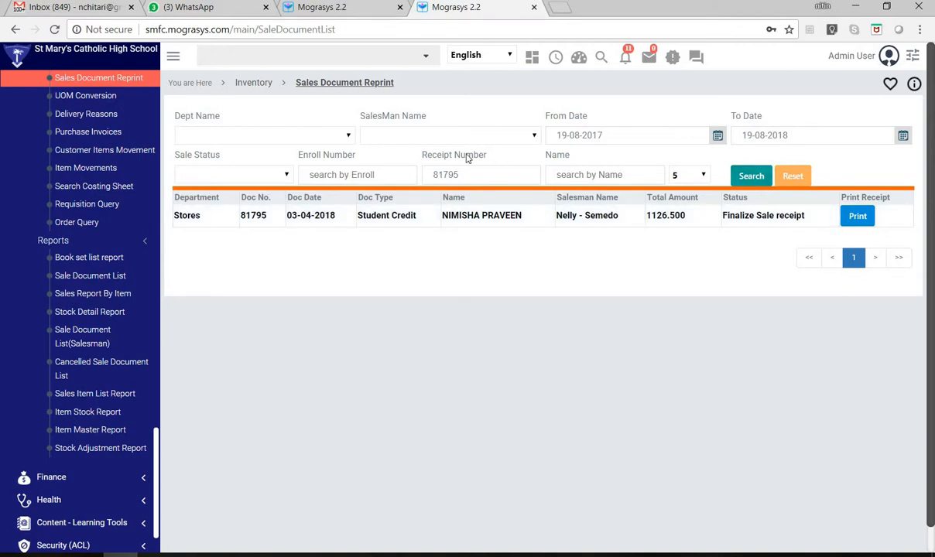
- Return to the Inventory module overview and look through its Setup, Transaction, Queries and Reports sections
left_click(251, 82)
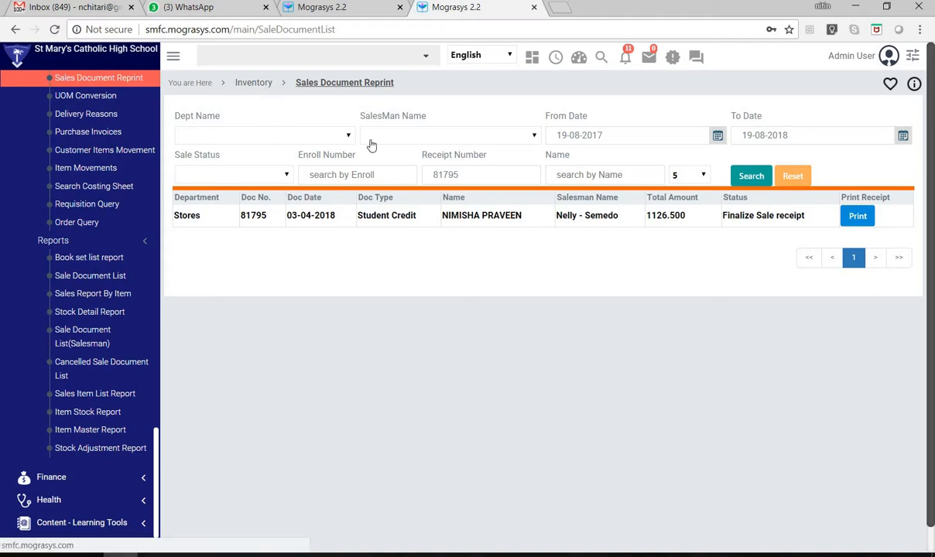
scroll(348, 457, "down", 4)
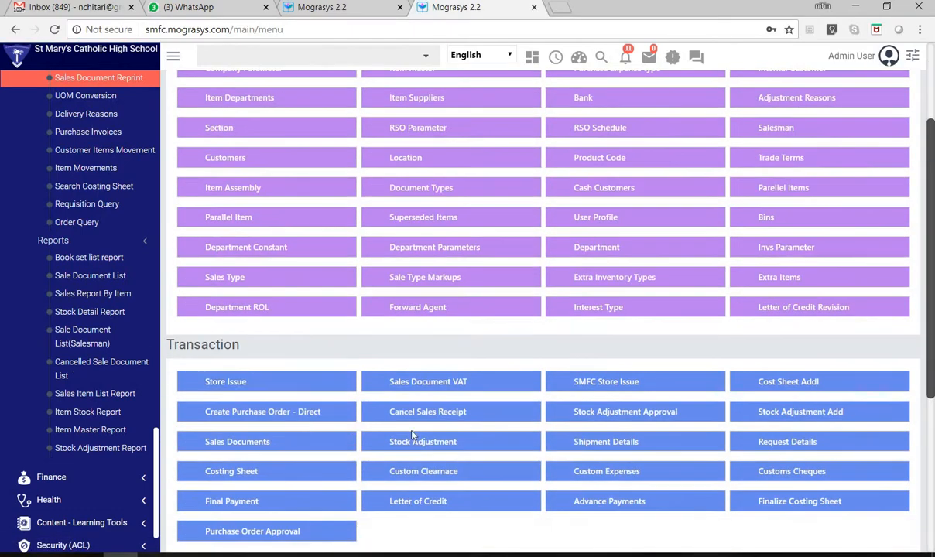
scroll(455, 297, "down", 3)
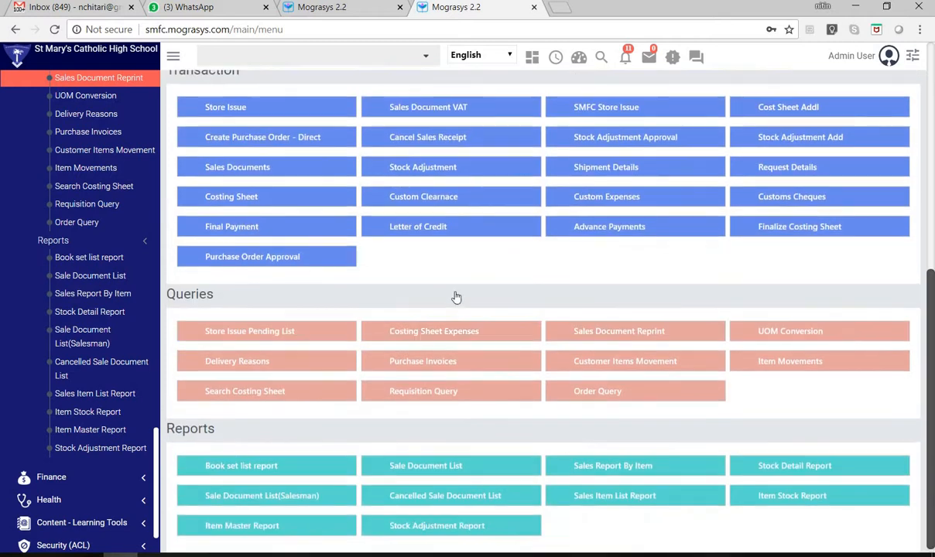
scroll(442, 283, "up", 6)
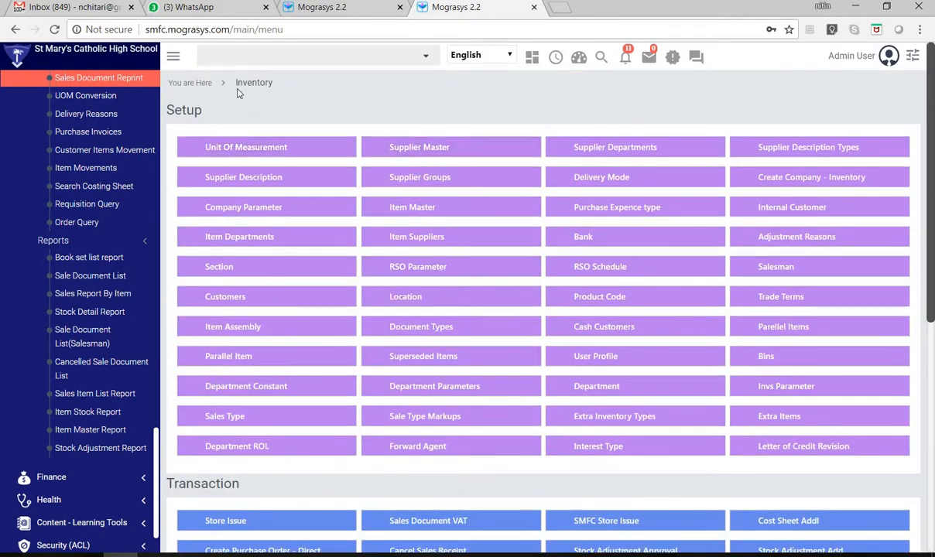
scroll(573, 434, "down", 3)
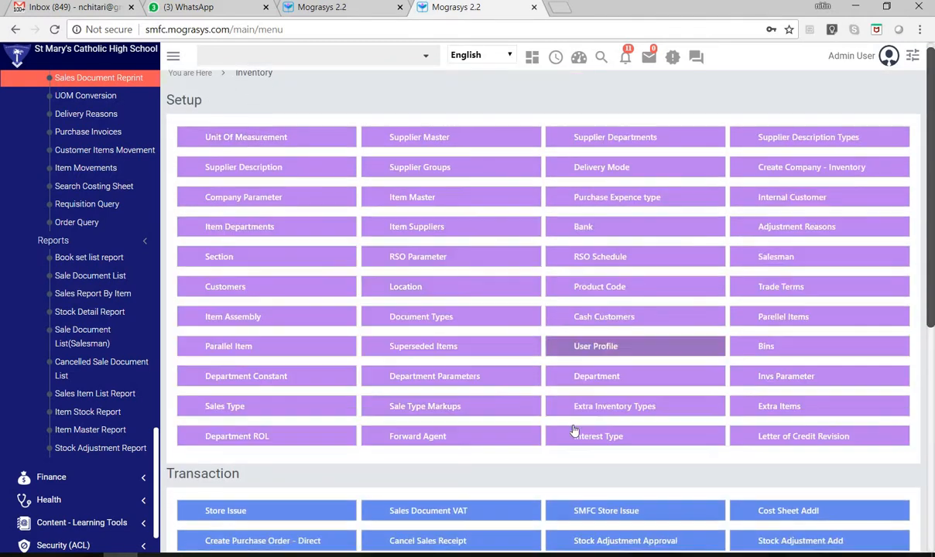
scroll(225, 213, "up", 3)
scroll(438, 313, "down", 2)
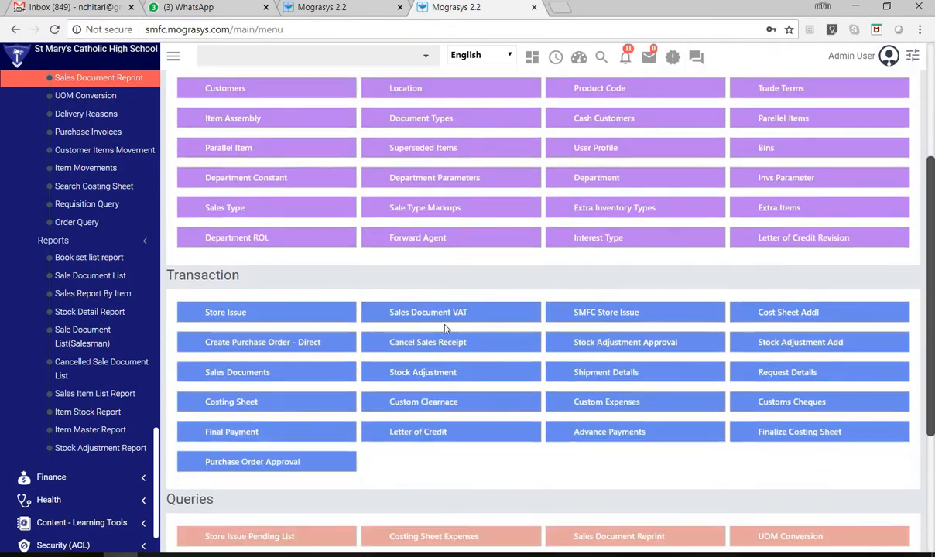
- Open the Sales Document VAT transaction and go back to the Inventory module overview
left_click(441, 319)
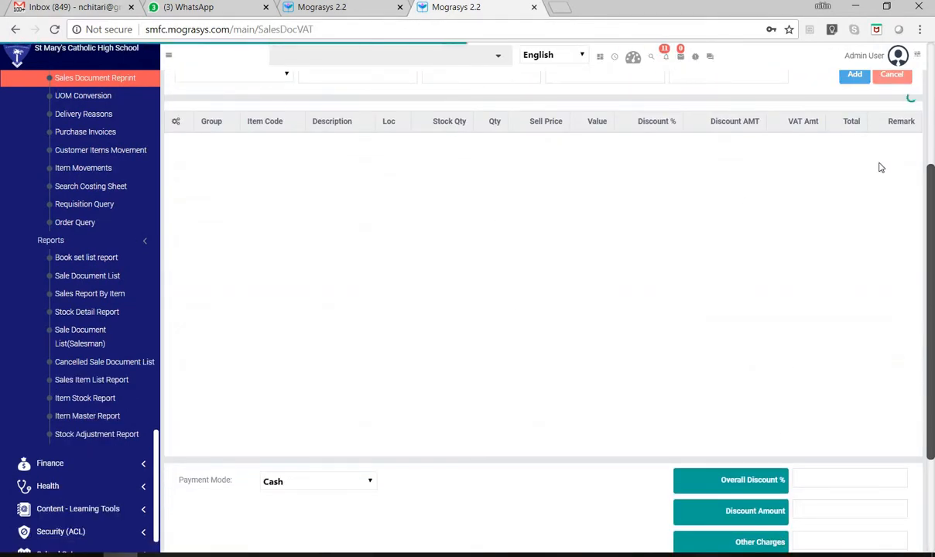
scroll(129, 223, "up", 5)
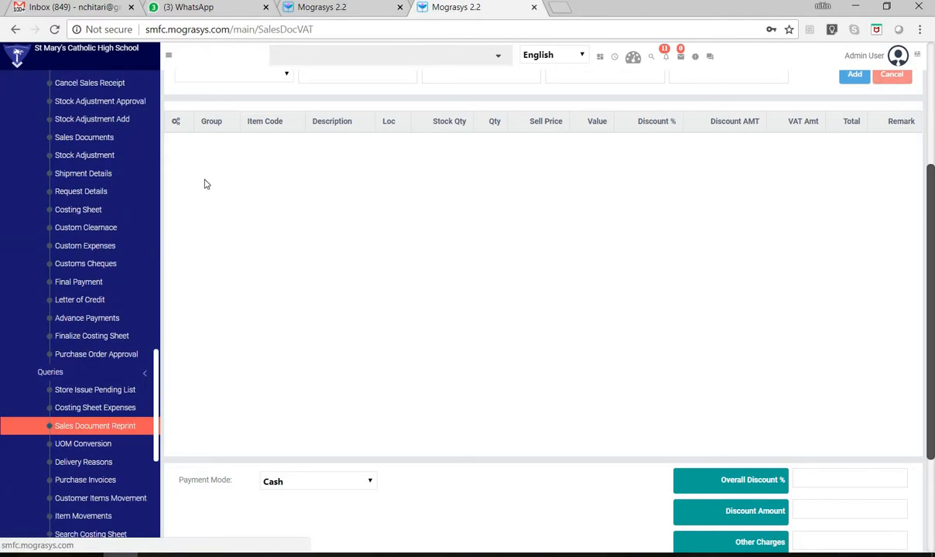
scroll(267, 100, "up", 3)
left_click(252, 84)
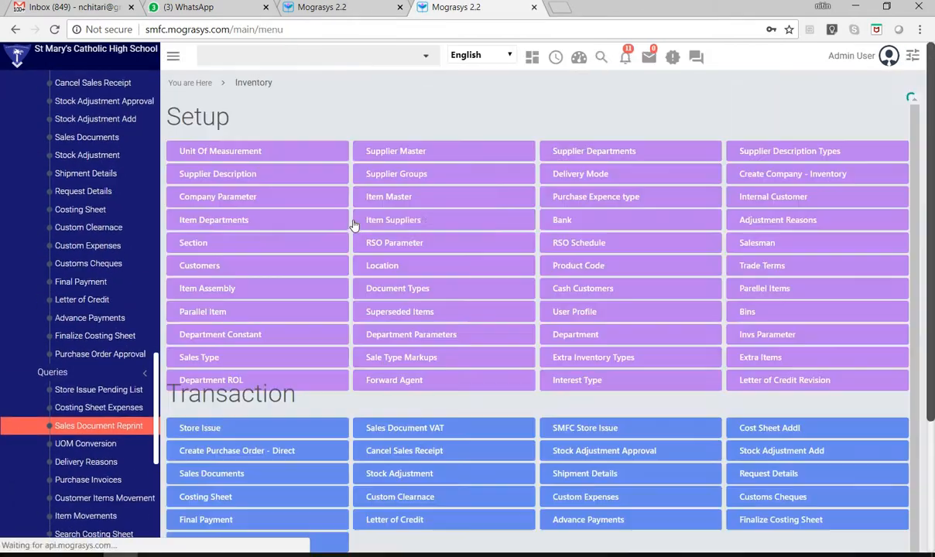
- Open the SMFC Store Issue transaction and preview the CBSE 2018-19 invoices dated 19-08-2018
scroll(541, 384, "down", 2)
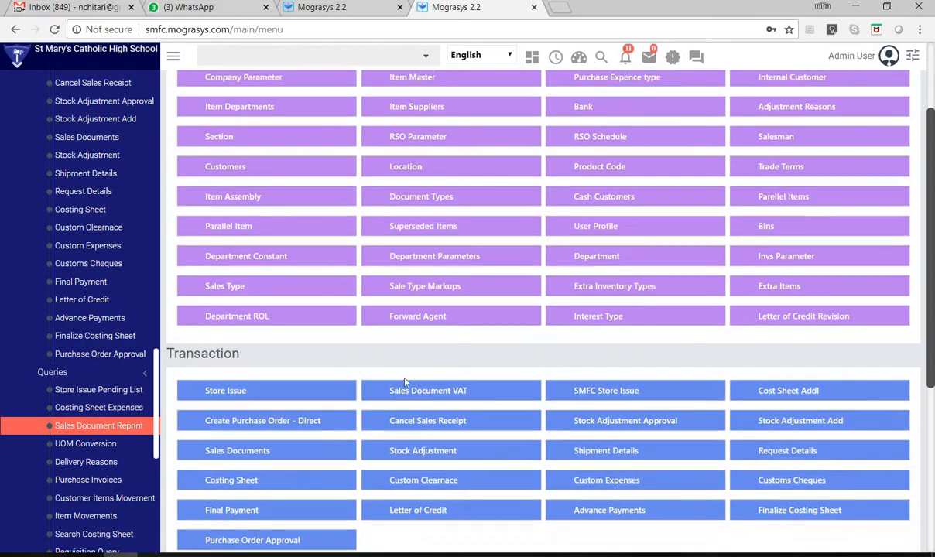
left_click(613, 390)
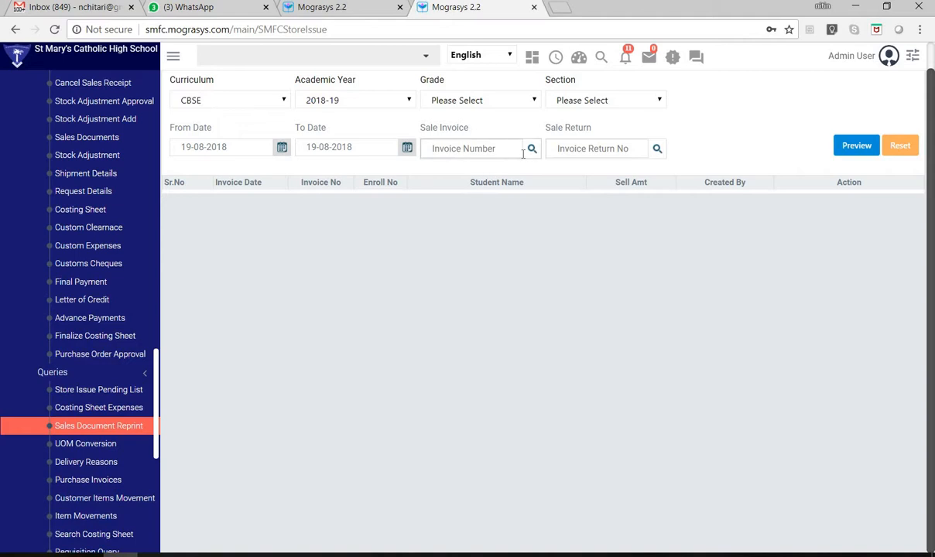
left_click(851, 149)
left_click(456, 342)
- Set the store issue From Date to 01-04-2018 and preview the list of student invoices up to 19-08-2018
left_click(282, 150)
left_click(184, 169)
left_click(185, 169)
left_click(184, 168)
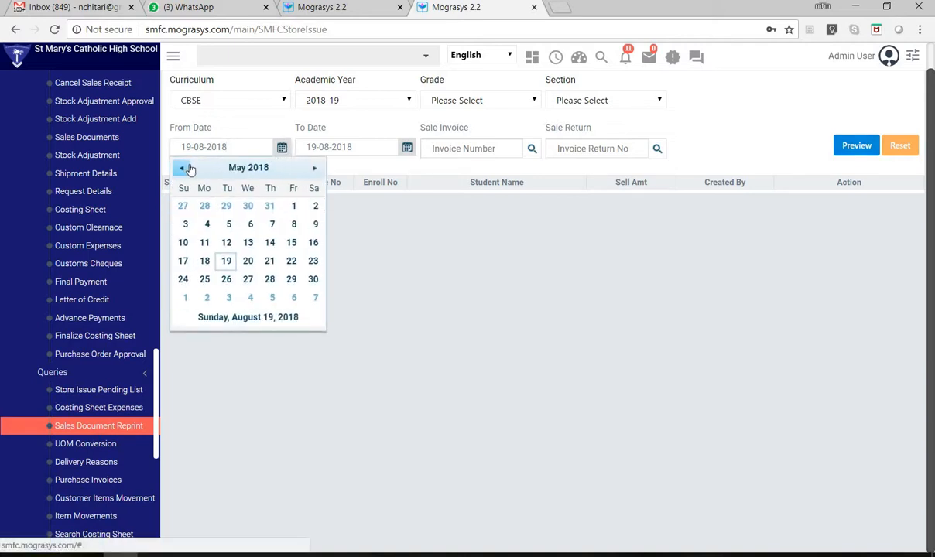
left_click(185, 169)
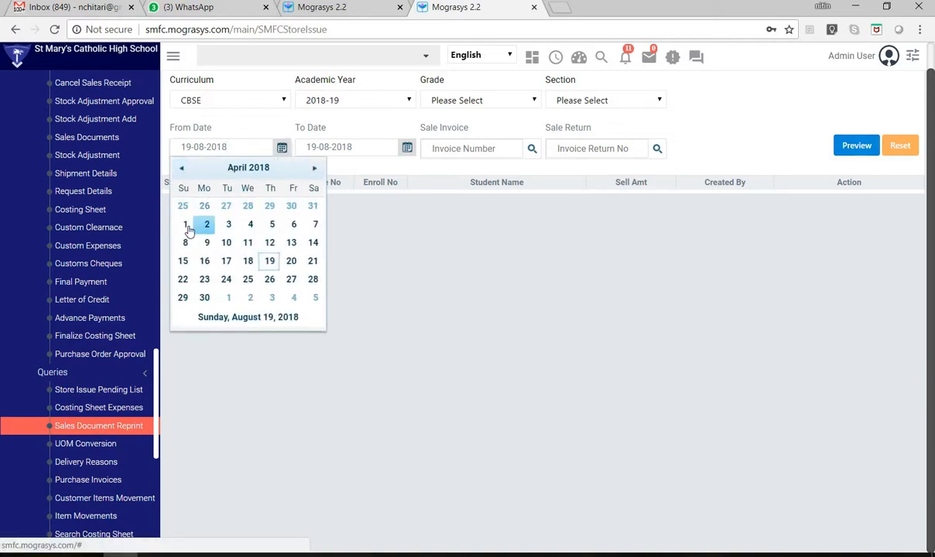
left_click(186, 224)
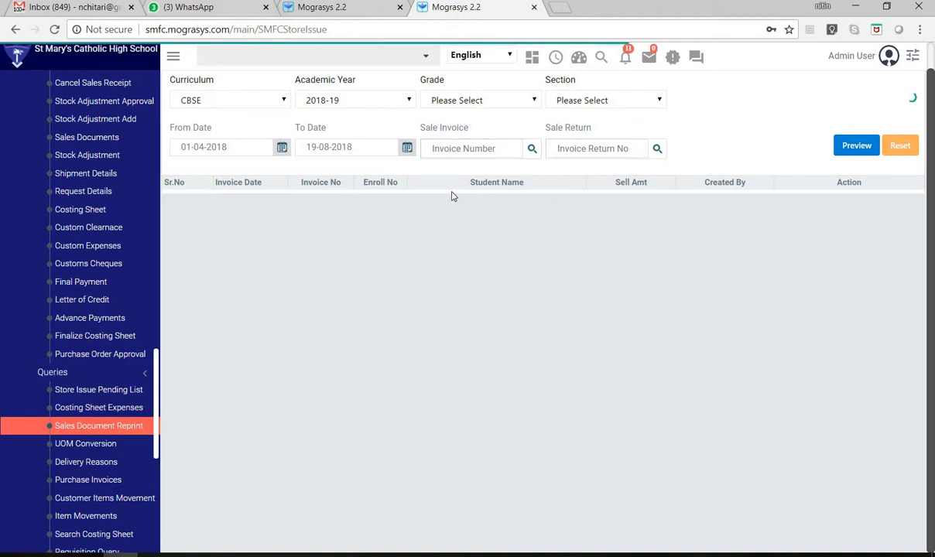
scroll(453, 196, "down", 2)
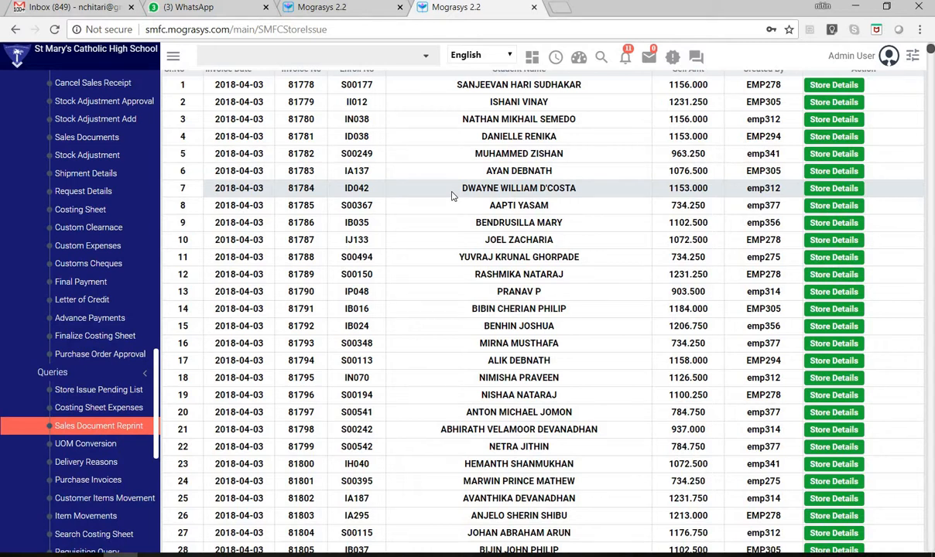
- Open the store details of the first invoice in the list, review its items and return to the invoice filter
scroll(504, 225, "up", 3)
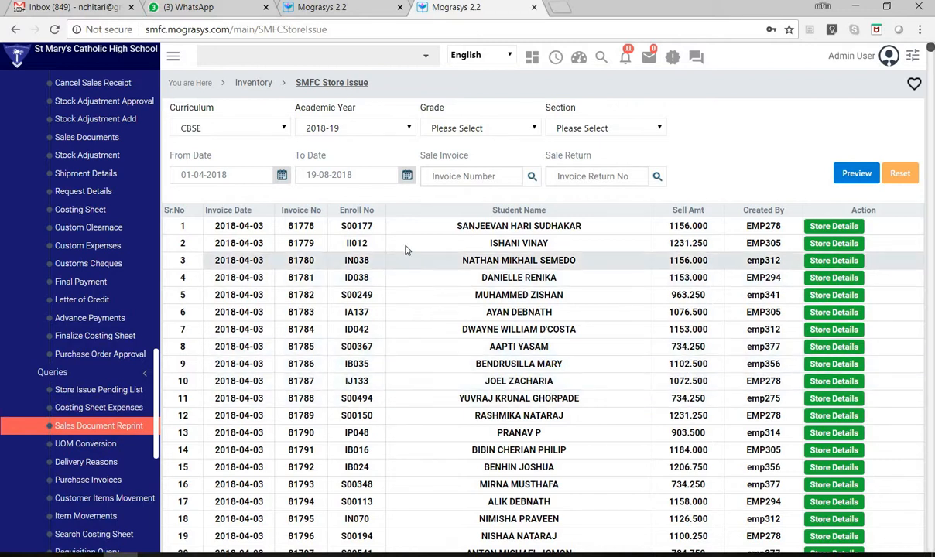
left_click(837, 227)
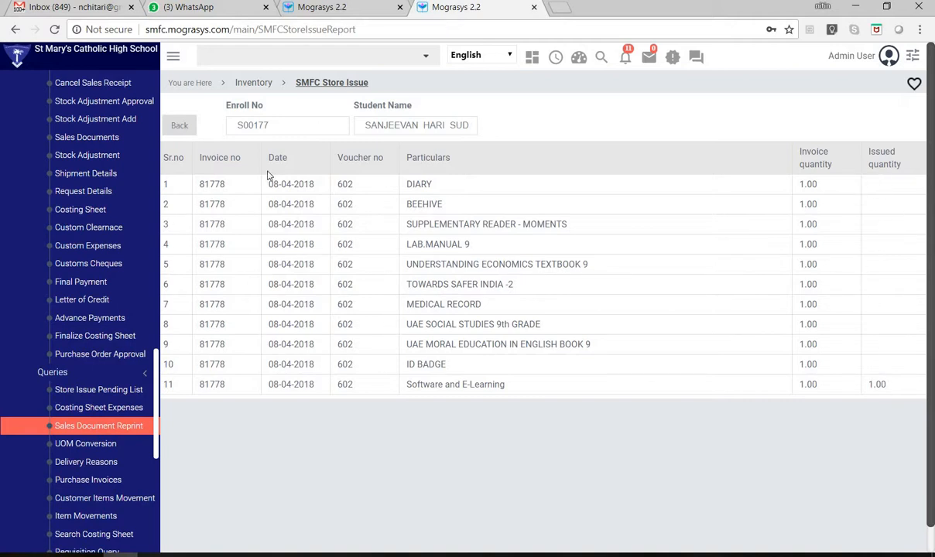
scroll(383, 139, "down", 1)
scroll(390, 147, "up", 1)
left_click(181, 126)
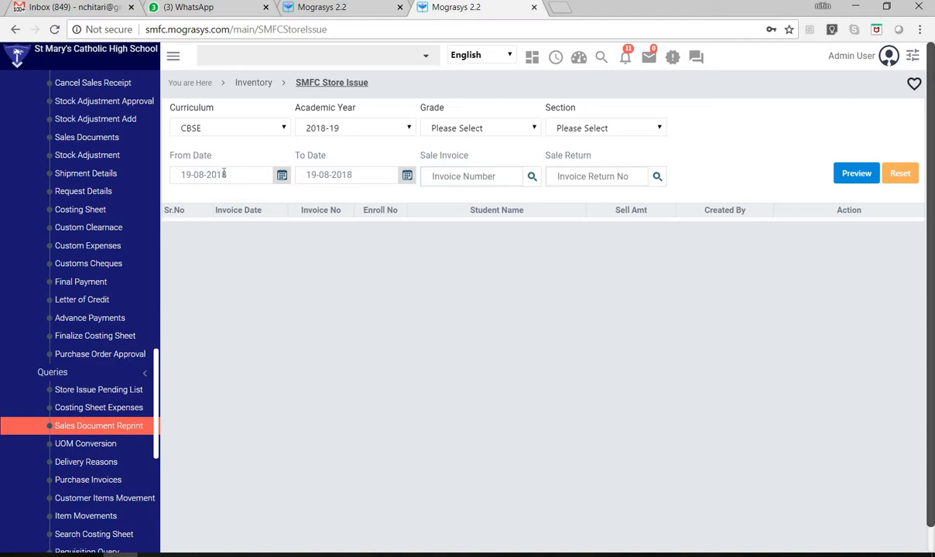
- Set the From Date to 19-08-2017, preview the student invoices and browse the list
left_click_drag(224, 174, 243, 175)
type("7")
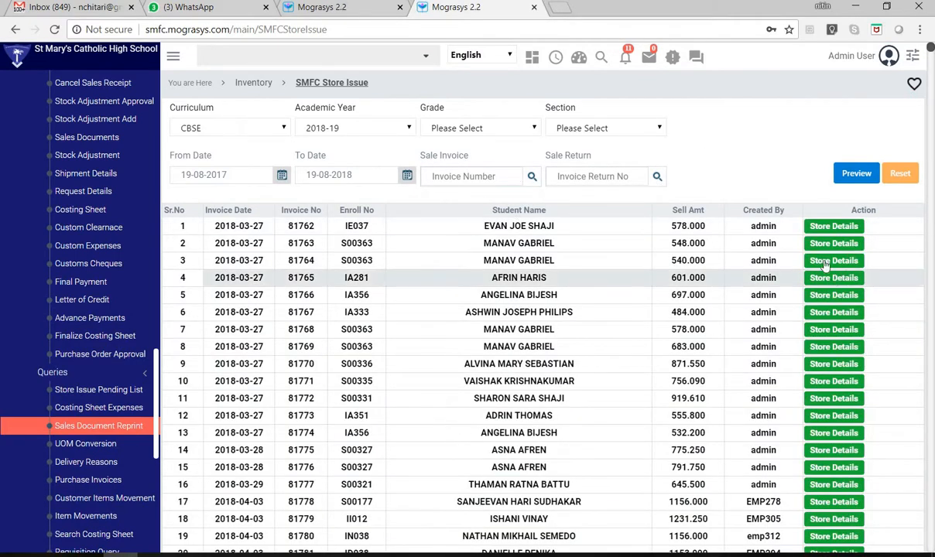
scroll(789, 264, "down", 6)
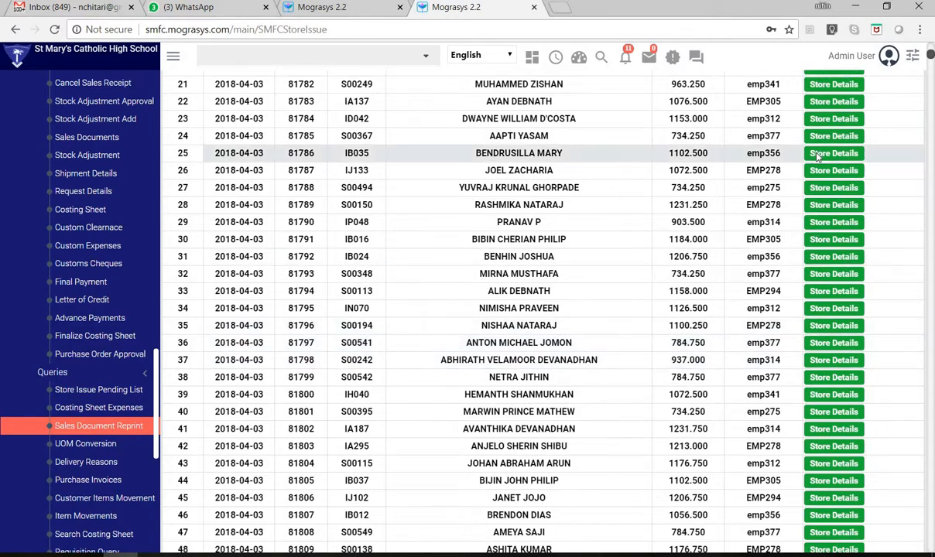
scroll(774, 164, "up", 6)
scroll(365, 437, "down", 9)
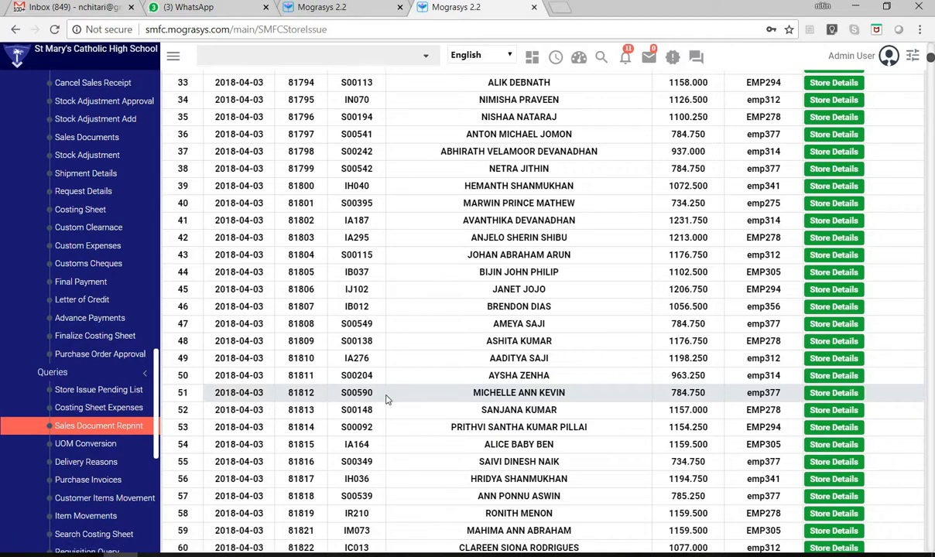
- Open the store details of the invoice in row 51 and compare its invoiced and issued quantities item by item
left_click_drag(506, 391, 532, 393)
left_click_drag(761, 393, 844, 402)
left_click_drag(747, 399, 781, 402)
left_click_drag(288, 393, 320, 399)
left_click(823, 399)
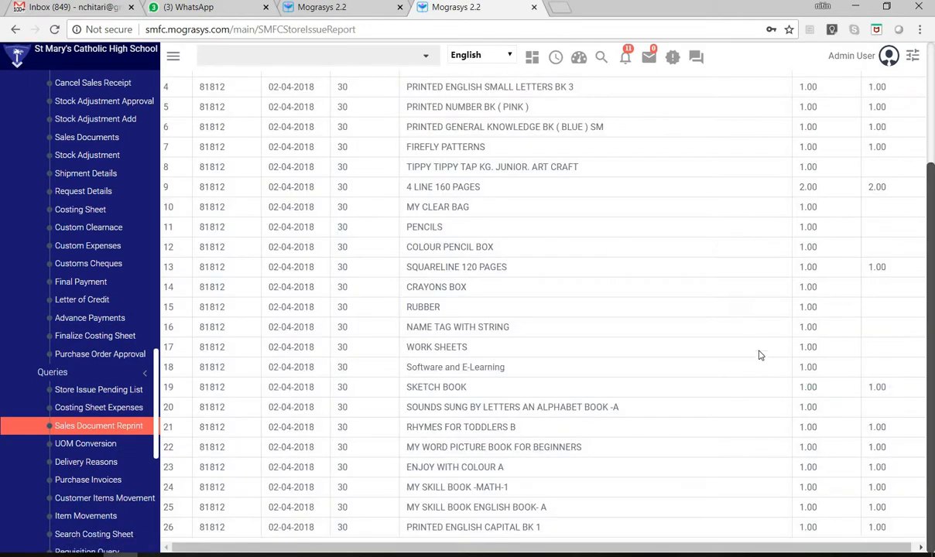
scroll(778, 347, "up", 3)
scroll(778, 348, "up", 1)
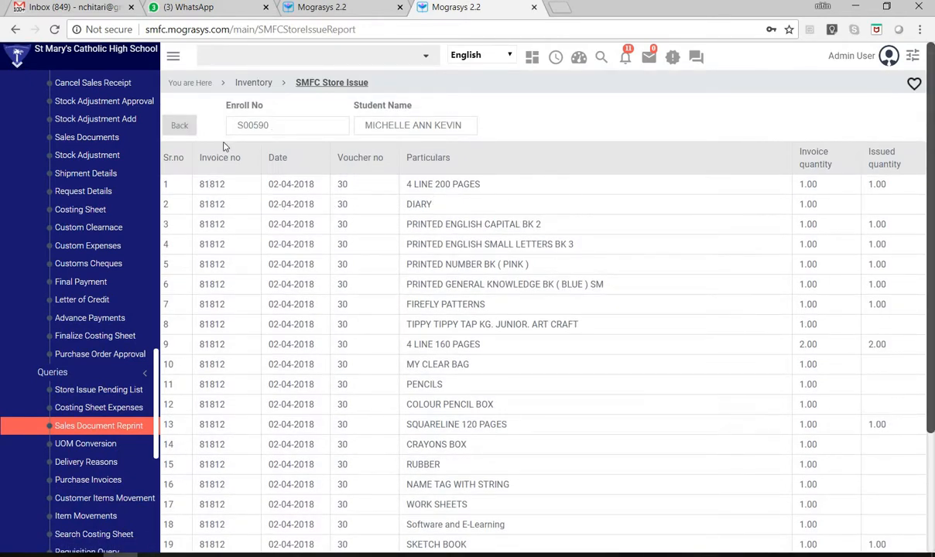
scroll(755, 263, "down", 2)
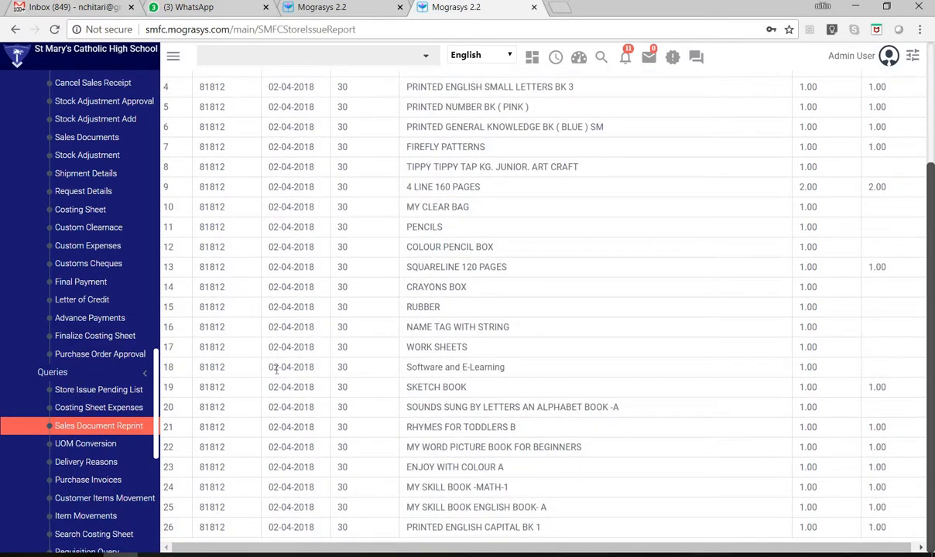
scroll(694, 411, "up", 2)
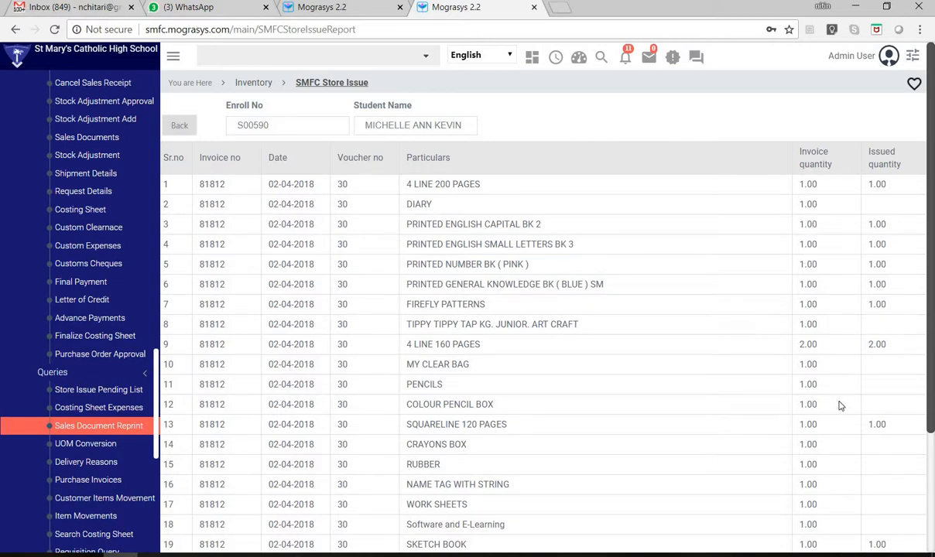
scroll(841, 407, "down", 3)
scroll(517, 236, "up", 3)
- Search the screen list for "STORE I" and open the Inventory-Store Issue screen
left_click(367, 62)
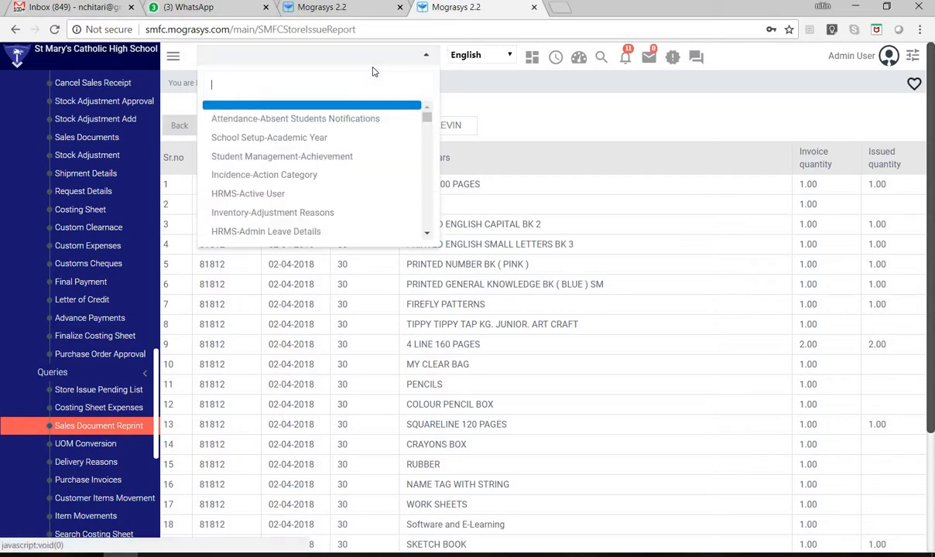
type("STORE I")
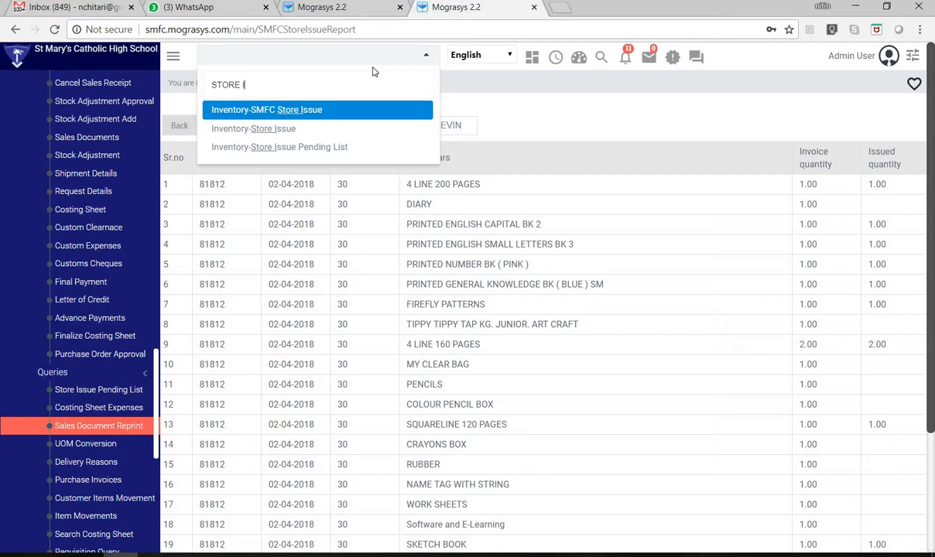
key("Down")
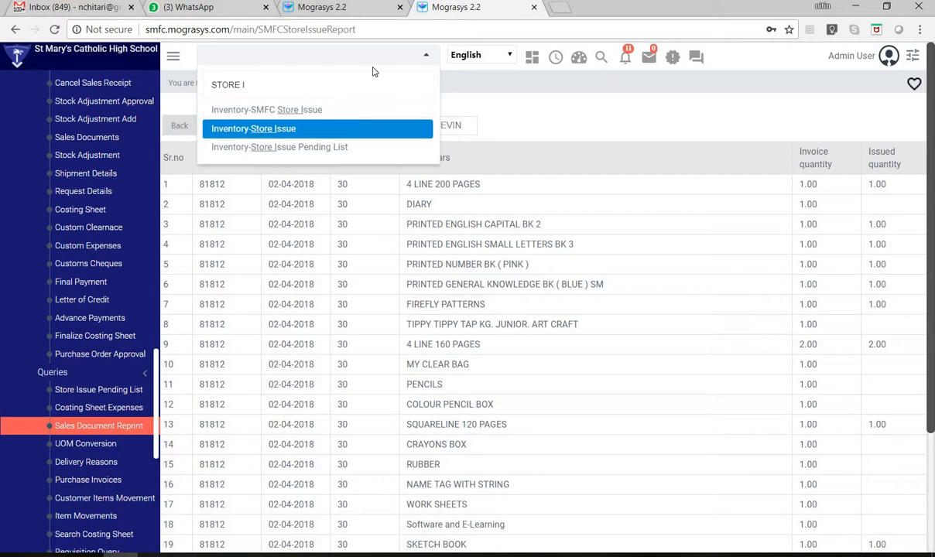
key("Up")
key("Down")
key("Up")
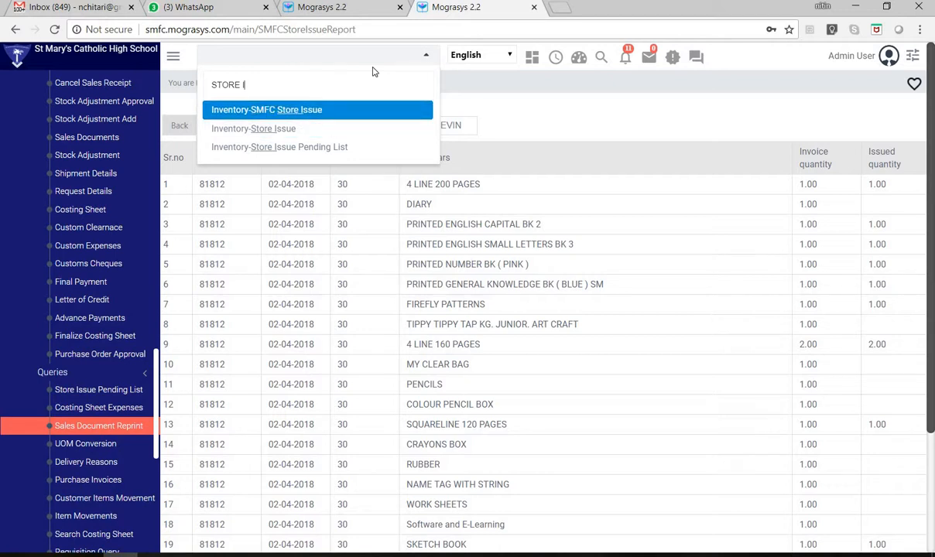
key("Down")
key("Up")
key("Down")
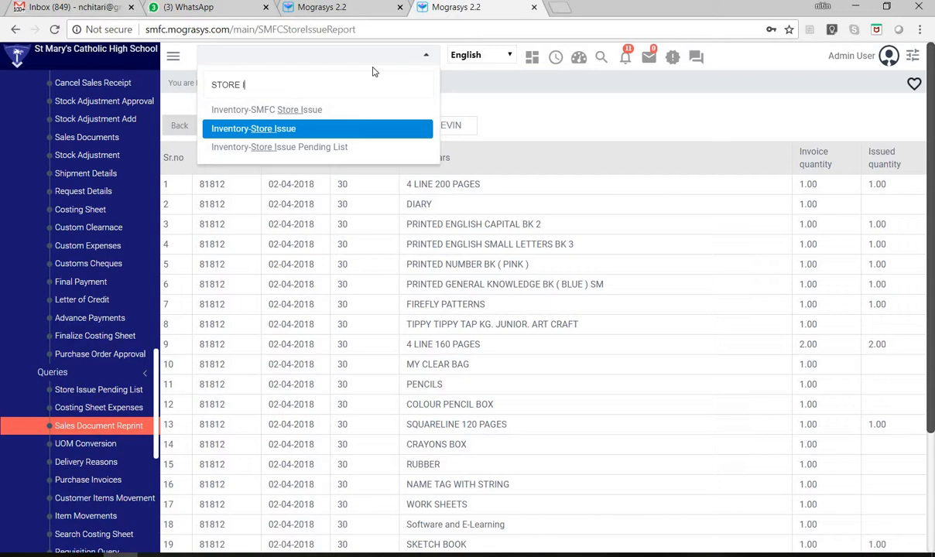
key("Up")
key("Down")
key("Return")
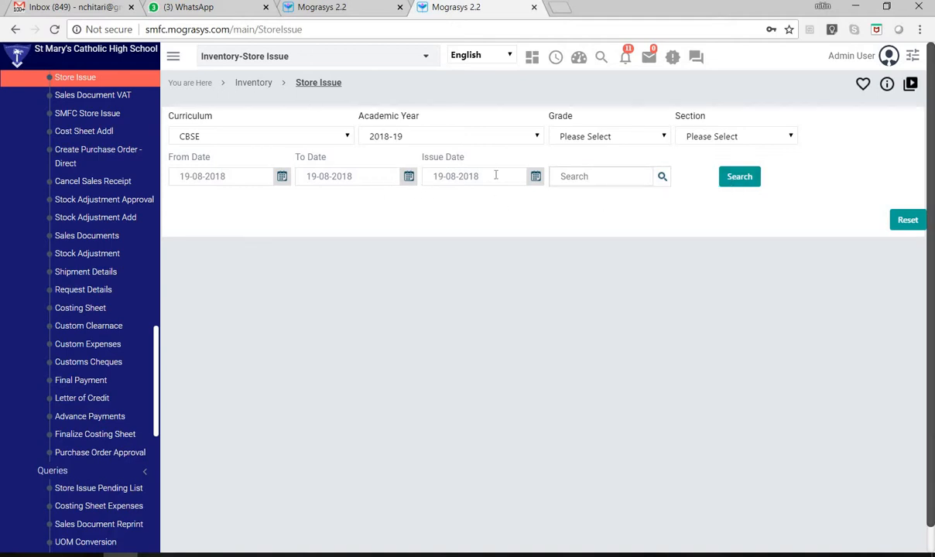
- Reopen the SMFC Store Issue screen and preview the CBSE 2018-19 invoices from 19-08-2017 to 19-08-2018
left_click(305, 59)
type("STORE I")
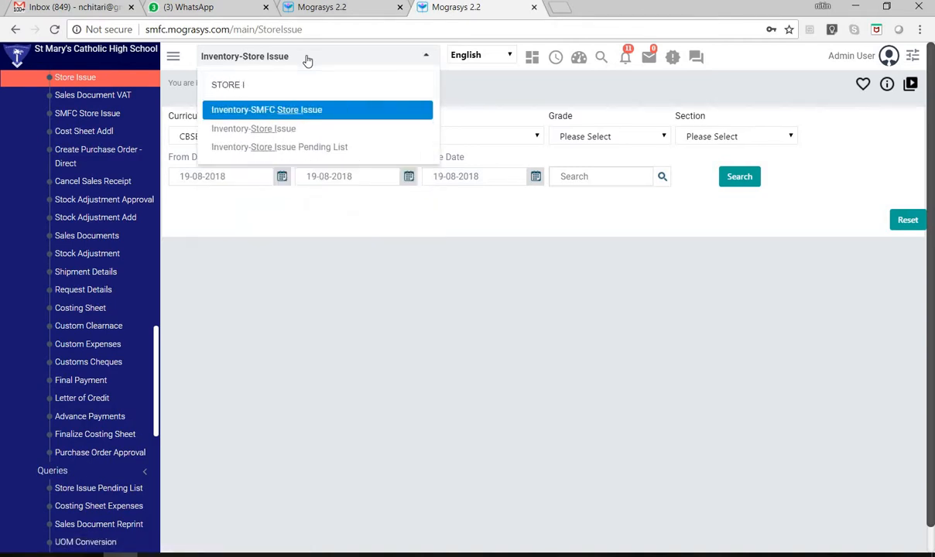
key("Return")
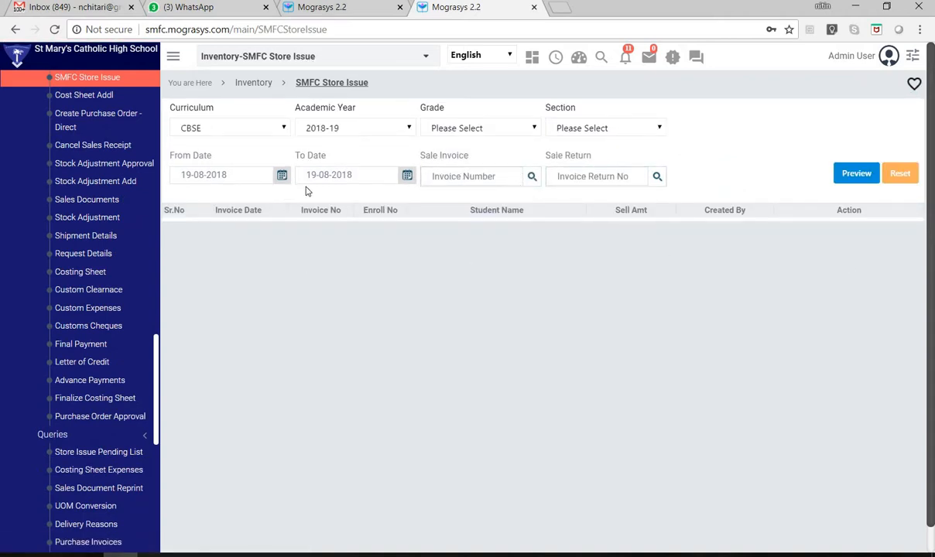
left_click_drag(222, 176, 246, 189)
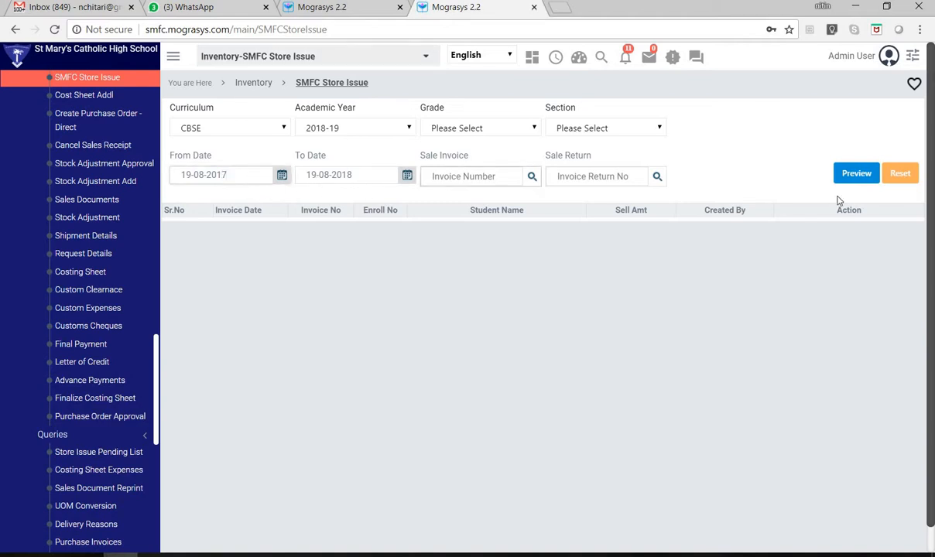
left_click(855, 173)
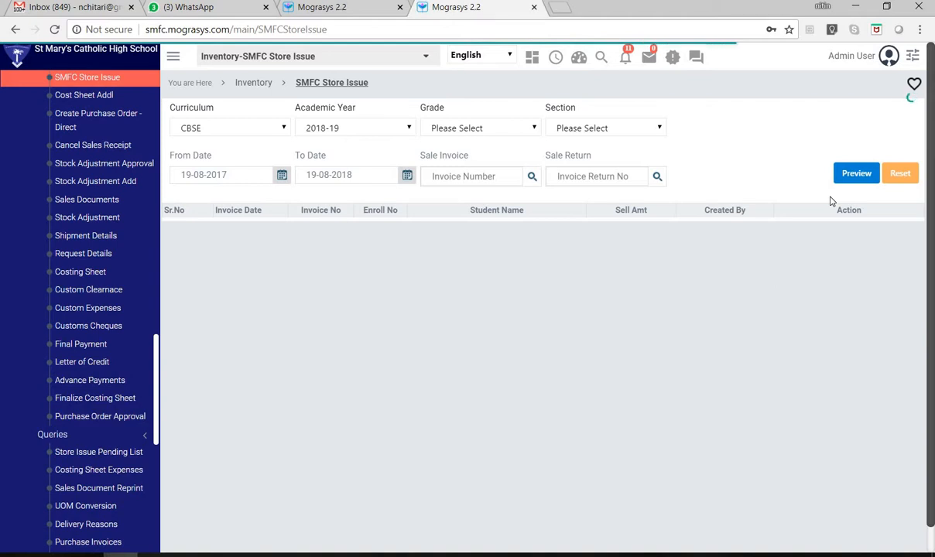
- Go to the end of the list, check the store details of the last invoice and return to the filter
scroll(845, 364, "down", 10)
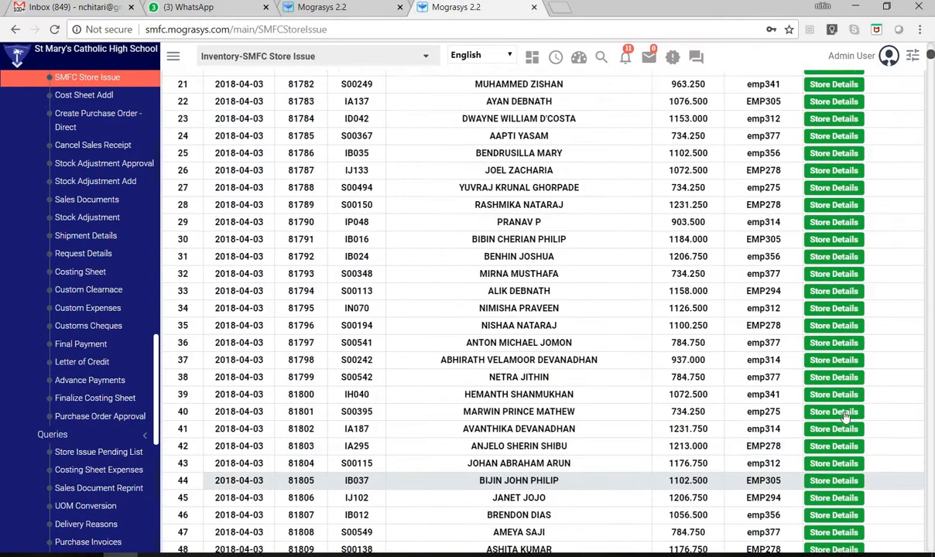
scroll(931, 76, "down", 5)
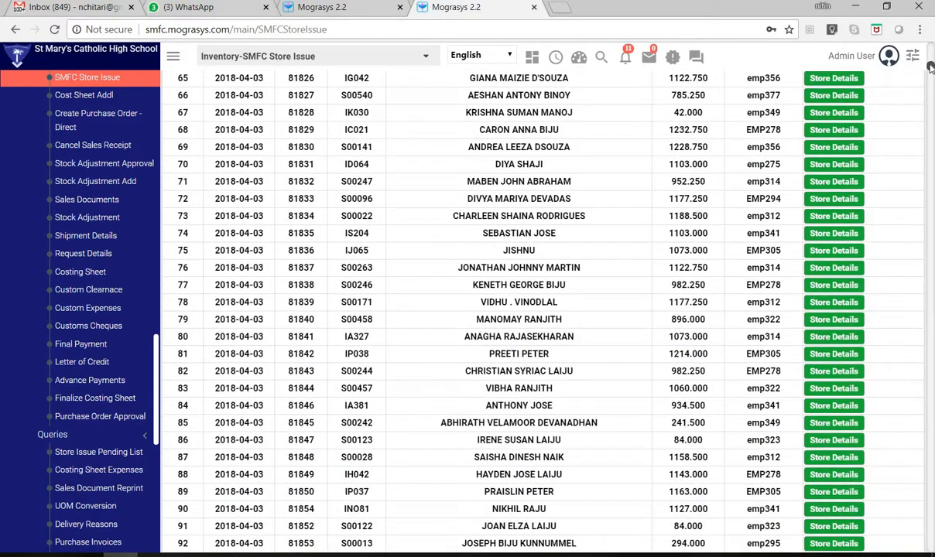
left_click_drag(931, 68, 931, 548)
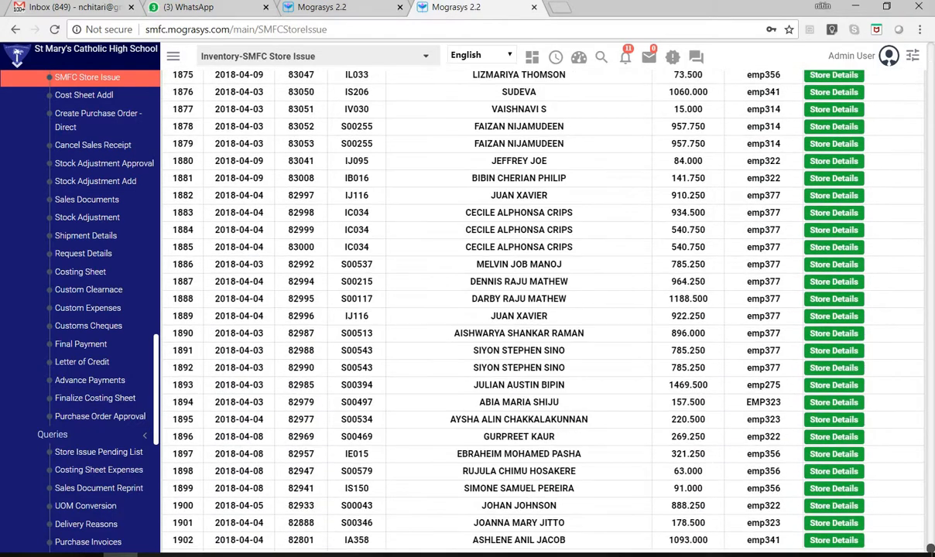
left_click(825, 542)
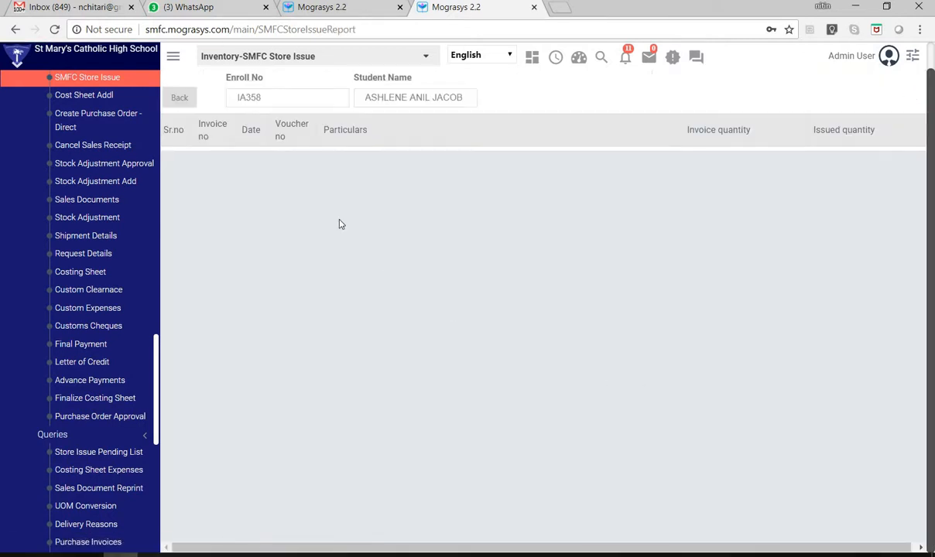
left_click(180, 103)
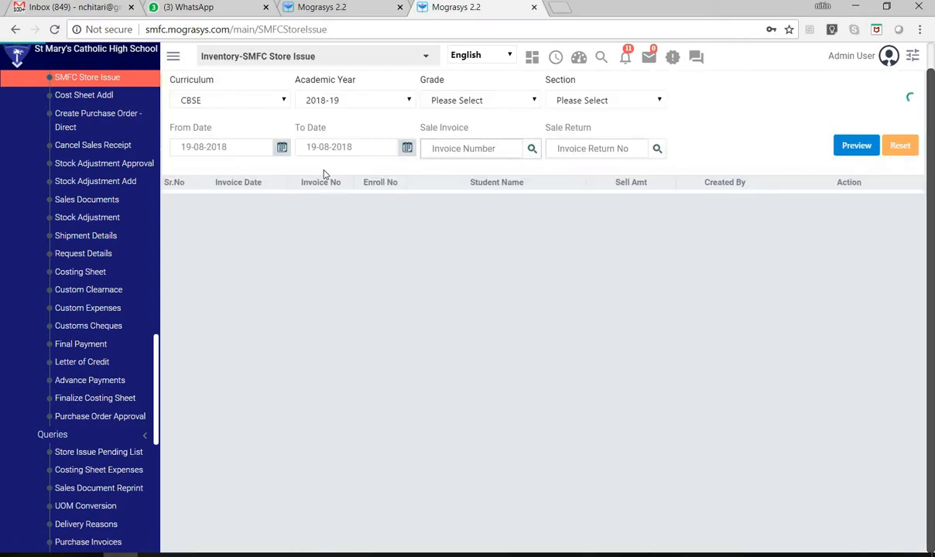
- Change the From Date back to 19-08-2017 and preview the invoice list again
left_click_drag(223, 148, 280, 171)
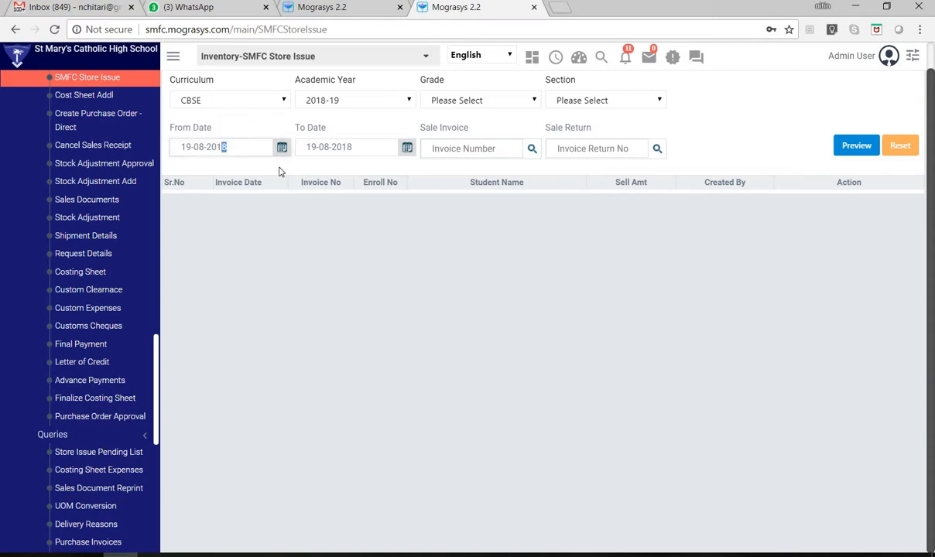
type("7")
left_click(833, 146)
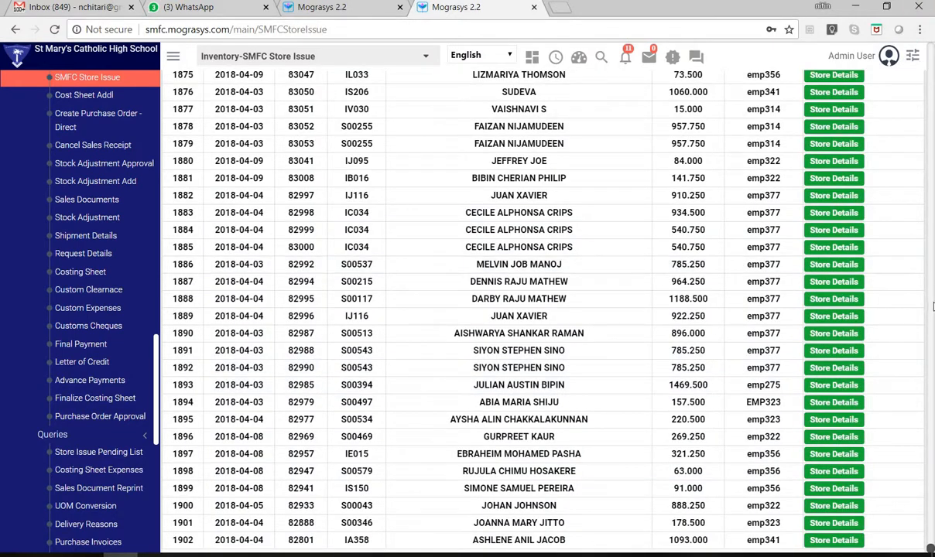
- Check the store details of the invoice in row 1897 and return to the filter
scroll(748, 486, "up", 2)
scroll(756, 469, "down", 2)
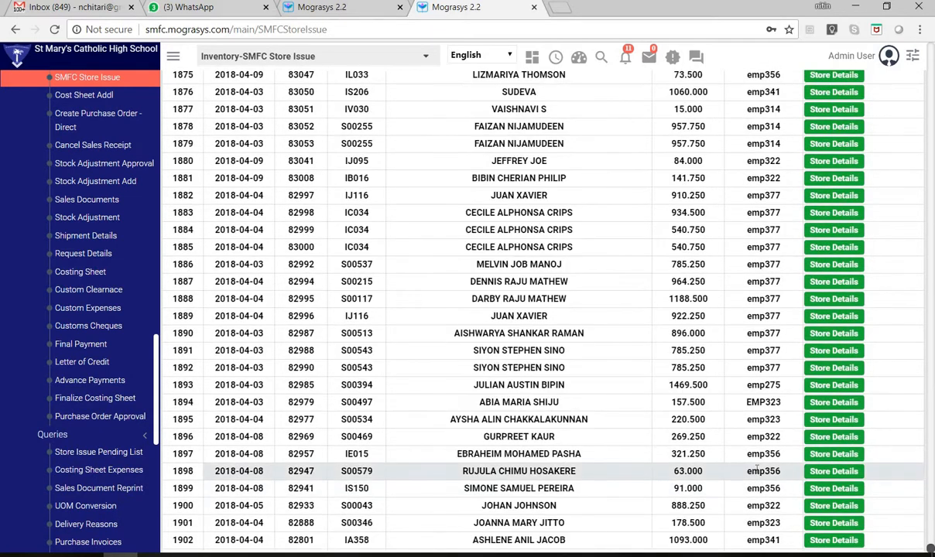
left_click(824, 457)
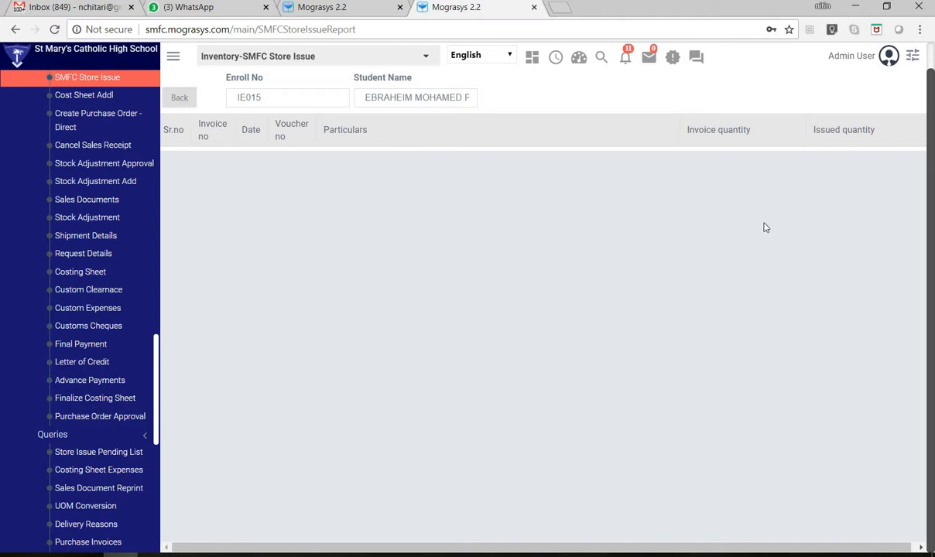
left_click(180, 98)
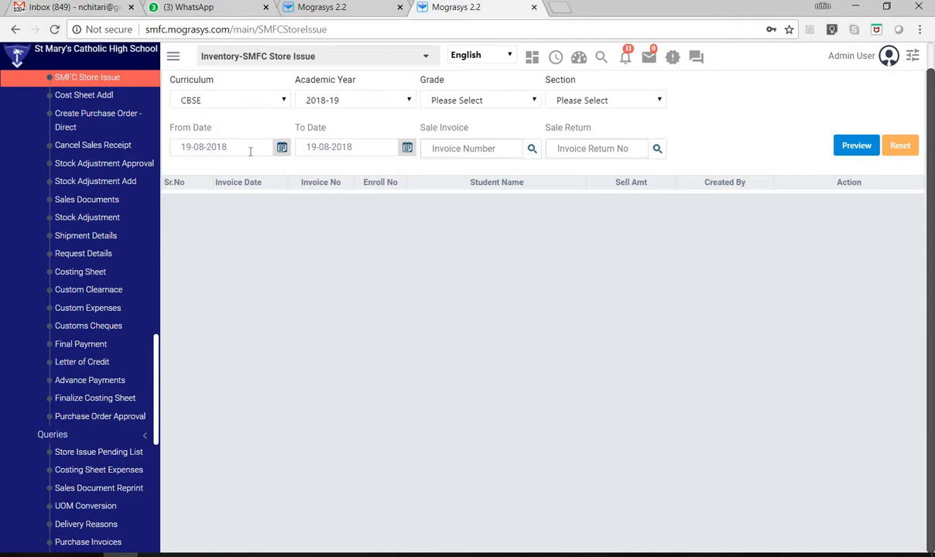
- Re-enter 19-08-2017 as the From Date and preview the invoices once more
left_click_drag(217, 146, 251, 153)
type("17")
left_click(855, 147)
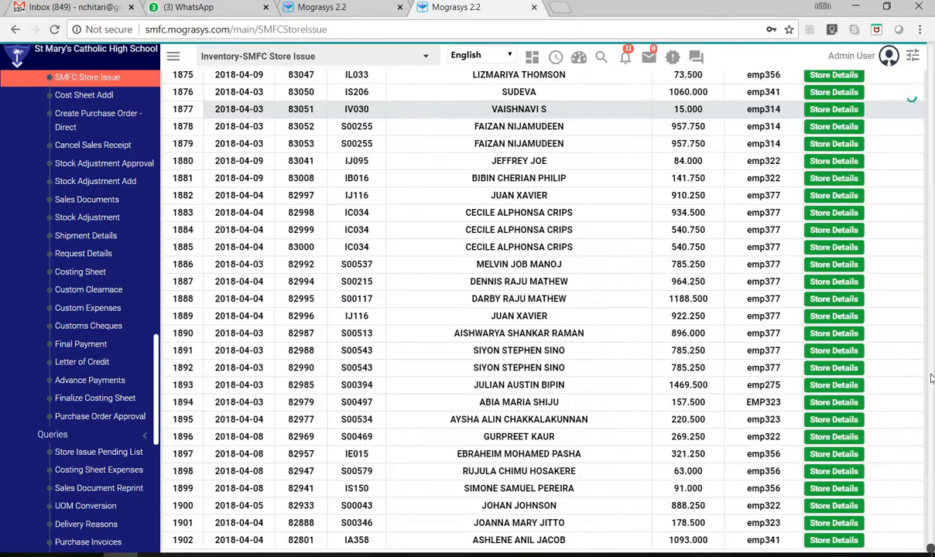
- Find the invoice in row 1764, check its store details and return to the filter
scroll(920, 522, "up", 20)
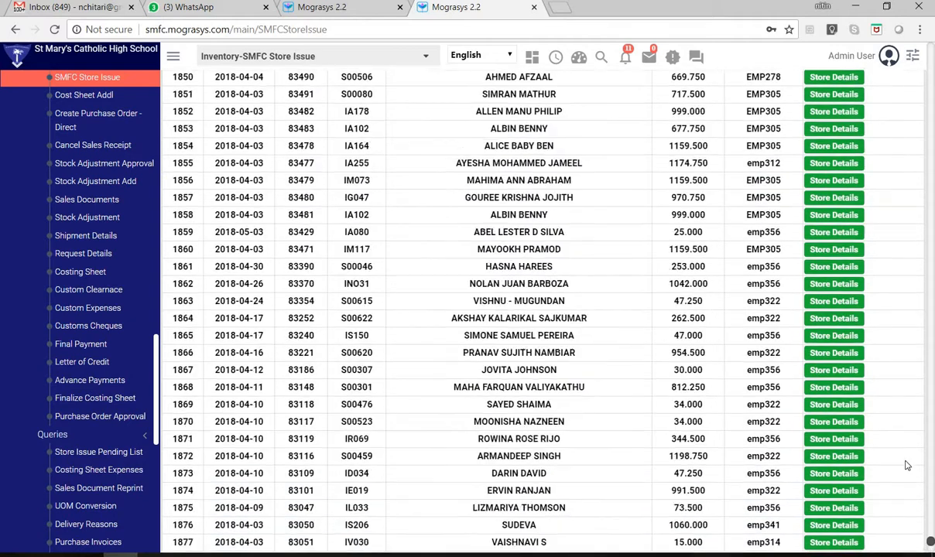
scroll(765, 317, "up", 7)
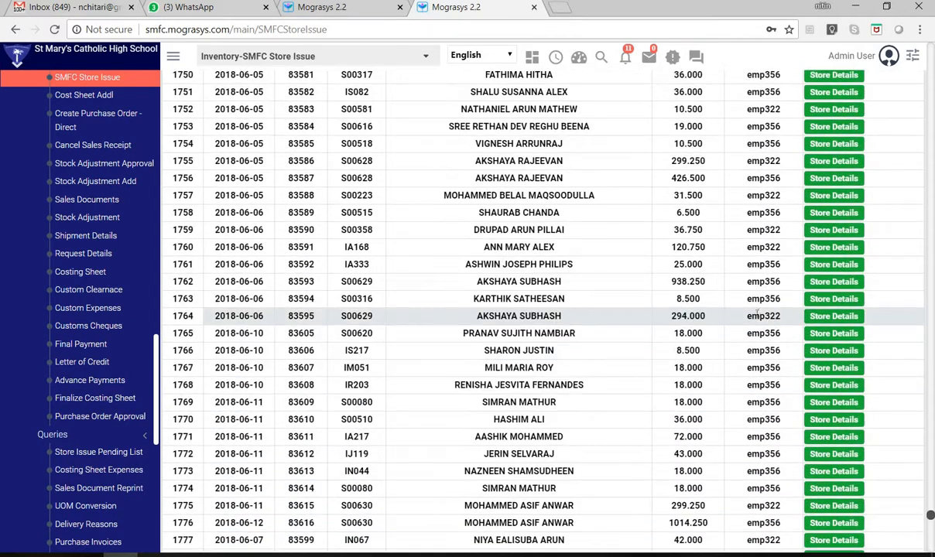
left_click(829, 320)
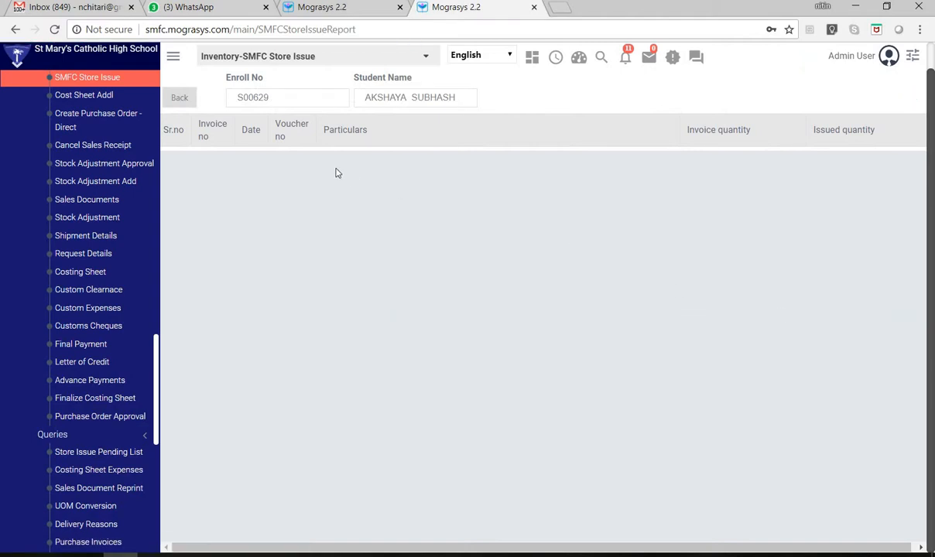
left_click(185, 103)
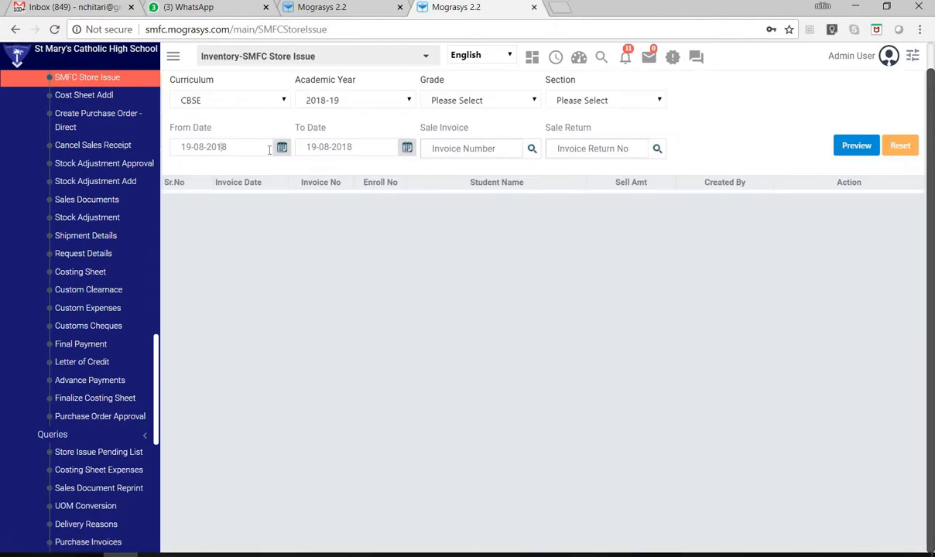
- Preview the invoices from an earlier From Date and open the store details of a 04-04-2018 invoice
left_click_drag(269, 150, 278, 150)
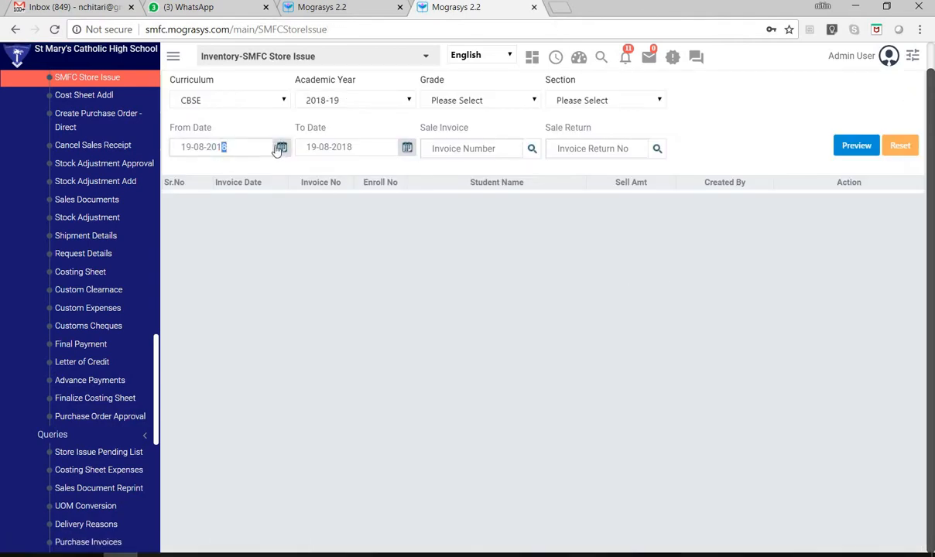
left_click(865, 151)
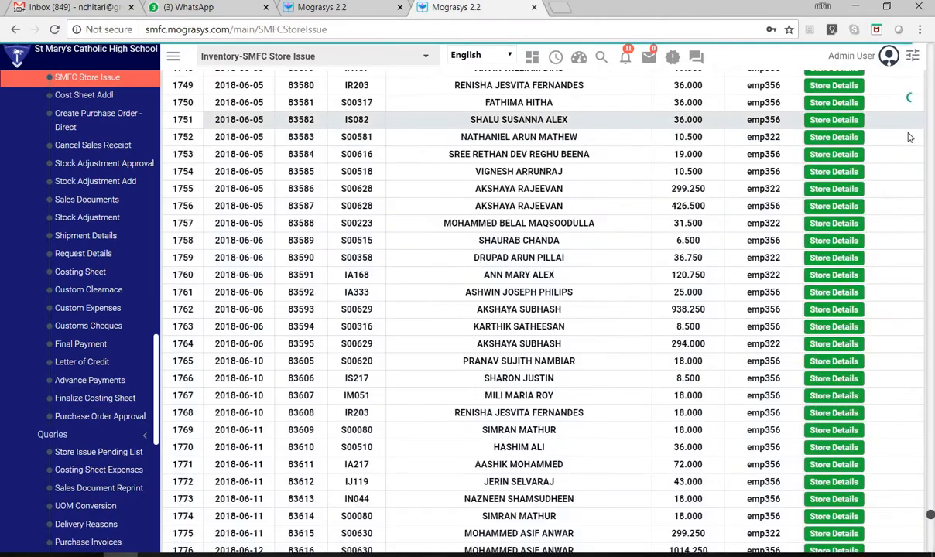
scroll(465, 263, "up", 6)
scroll(464, 263, "up", 5)
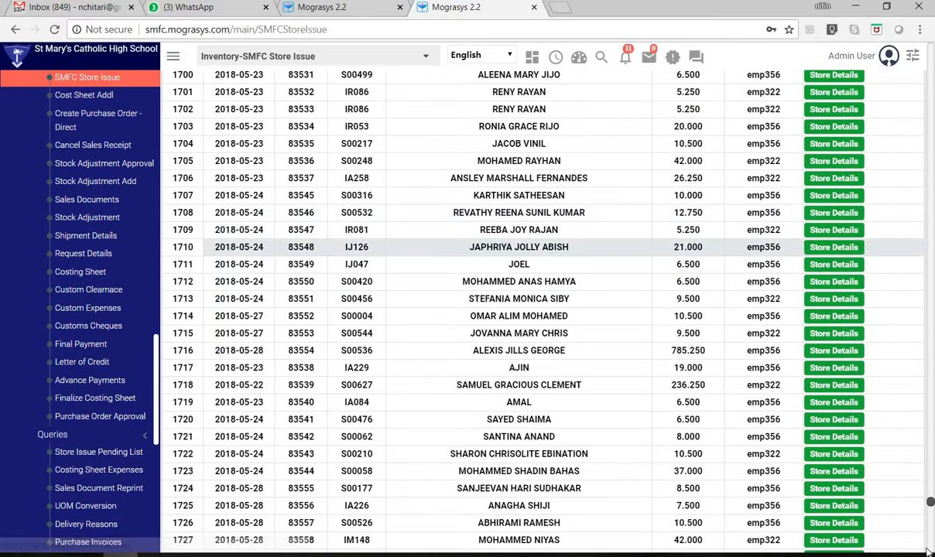
left_click_drag(932, 501, 932, 327)
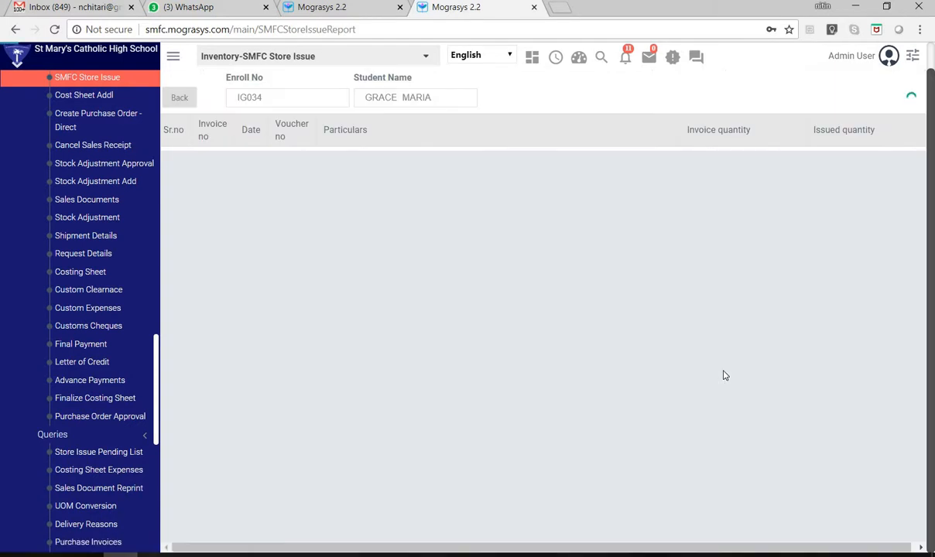
- Compare the invoice and issued quantities of every item on the 04-04-2018 invoice and return to the filter
scroll(776, 313, "up", 4)
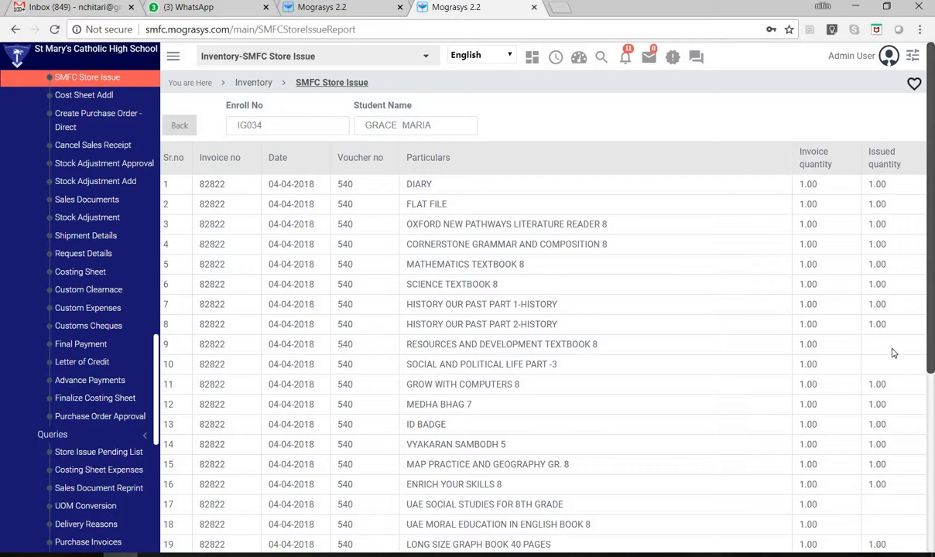
scroll(892, 371, "down", 4)
scroll(887, 386, "up", 4)
scroll(867, 383, "down", 2)
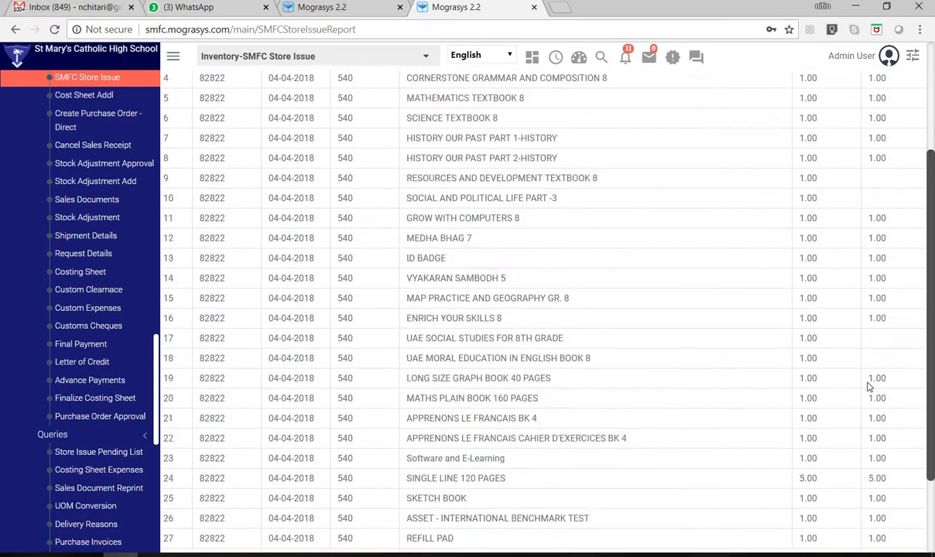
scroll(869, 387, "up", 3)
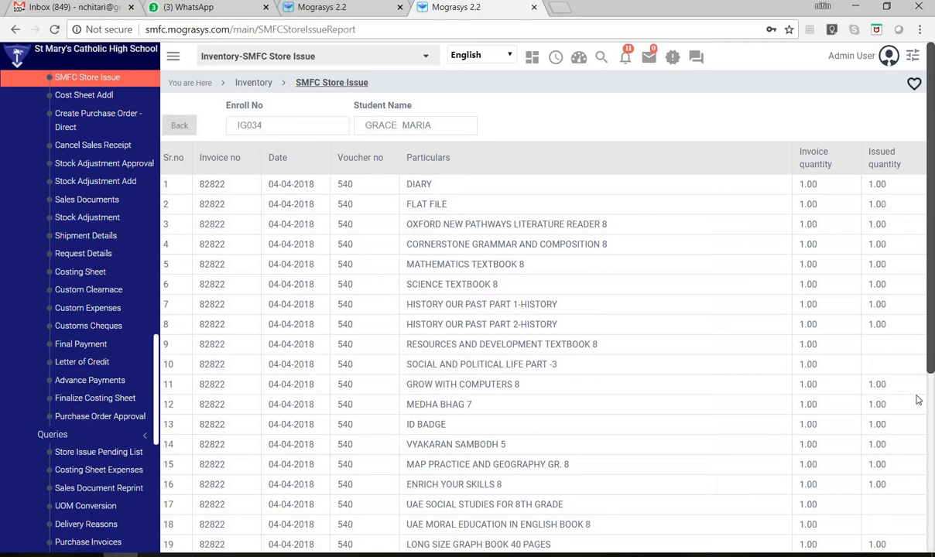
scroll(884, 426, "down", 2)
scroll(884, 426, "down", 2)
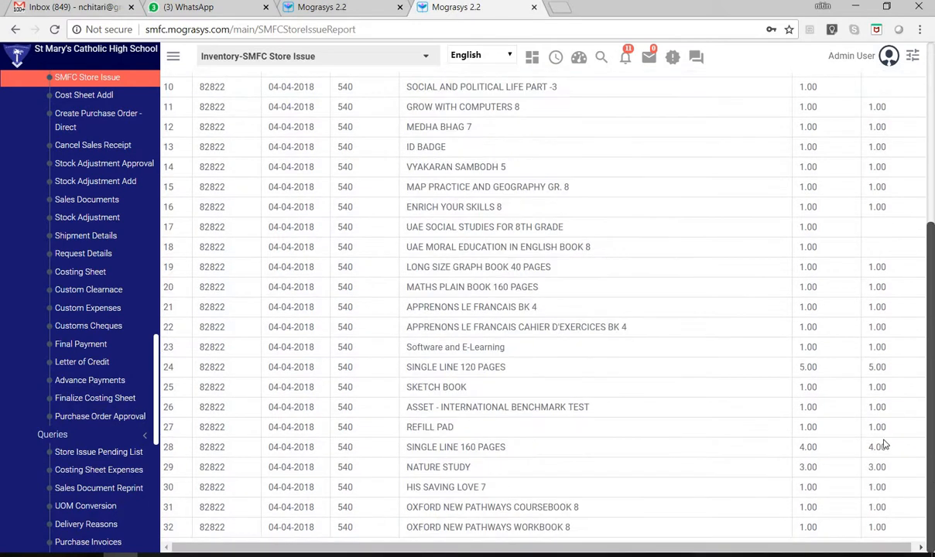
scroll(878, 437, "up", 4)
scroll(861, 338, "down", 4)
scroll(855, 350, "up", 4)
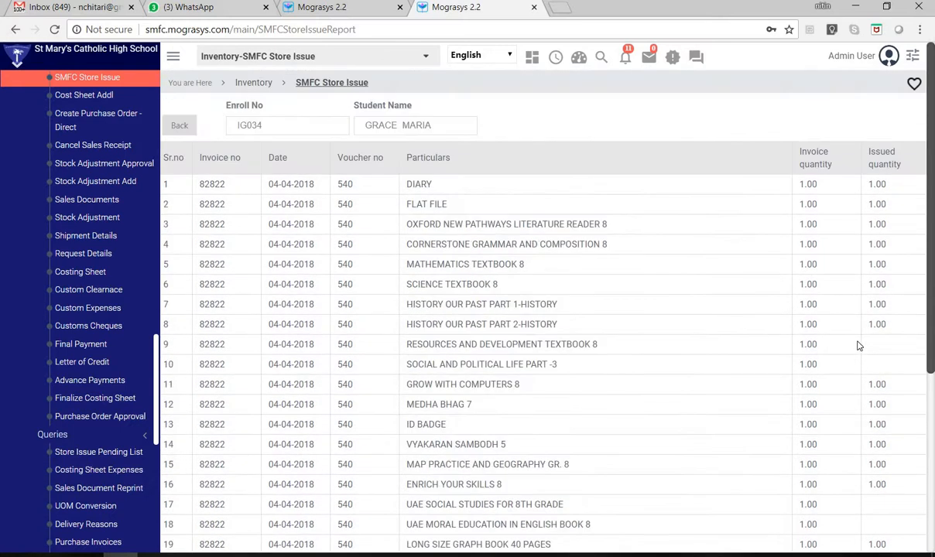
left_click(177, 126)
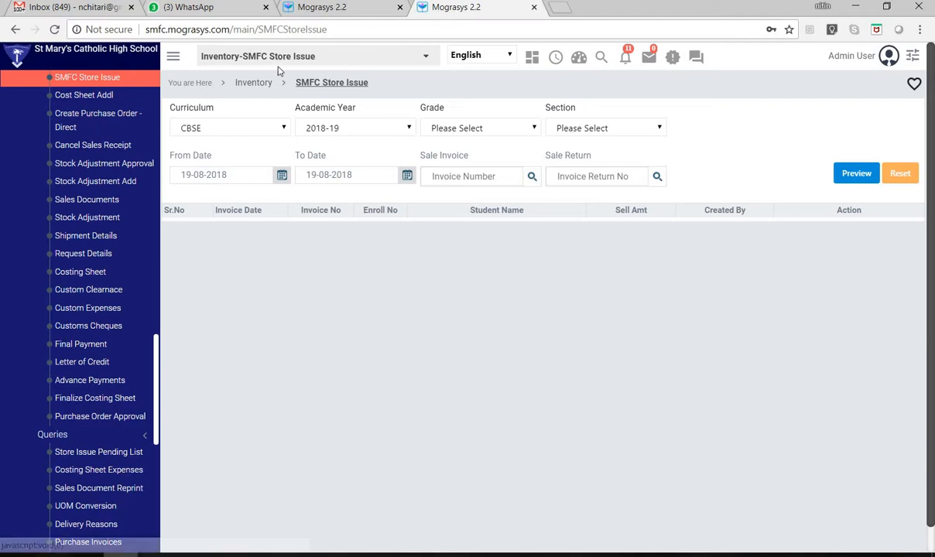
- Search the pages for STORE and open Inventory-Store Issue
left_click(323, 60)
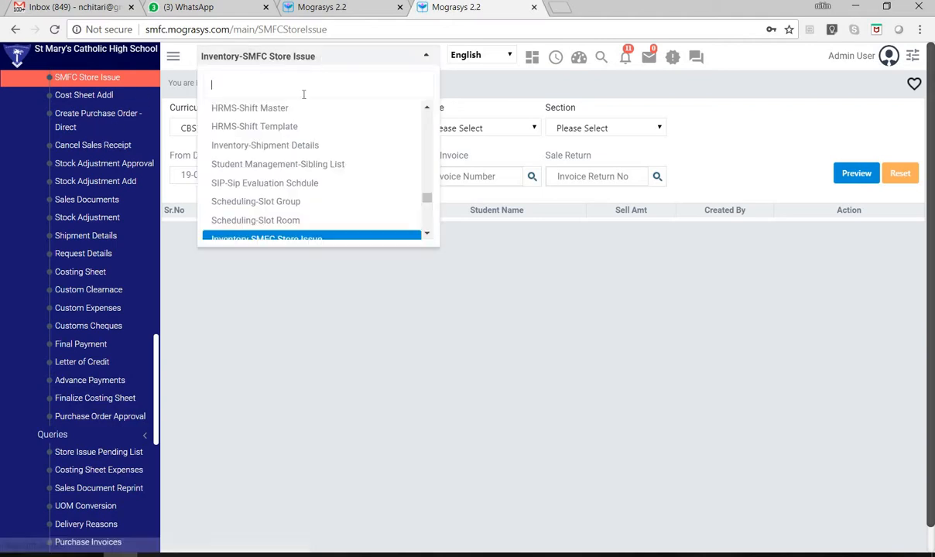
type("STORE")
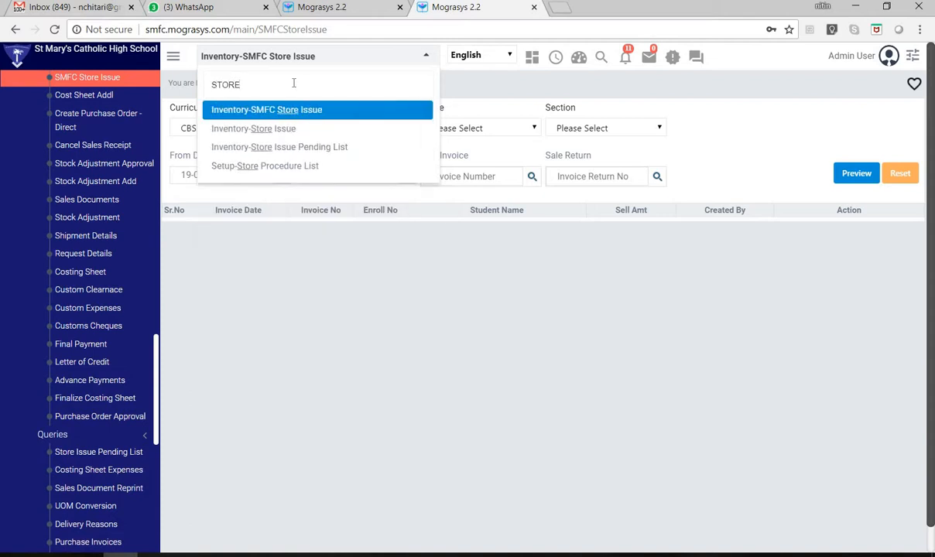
left_click(325, 129)
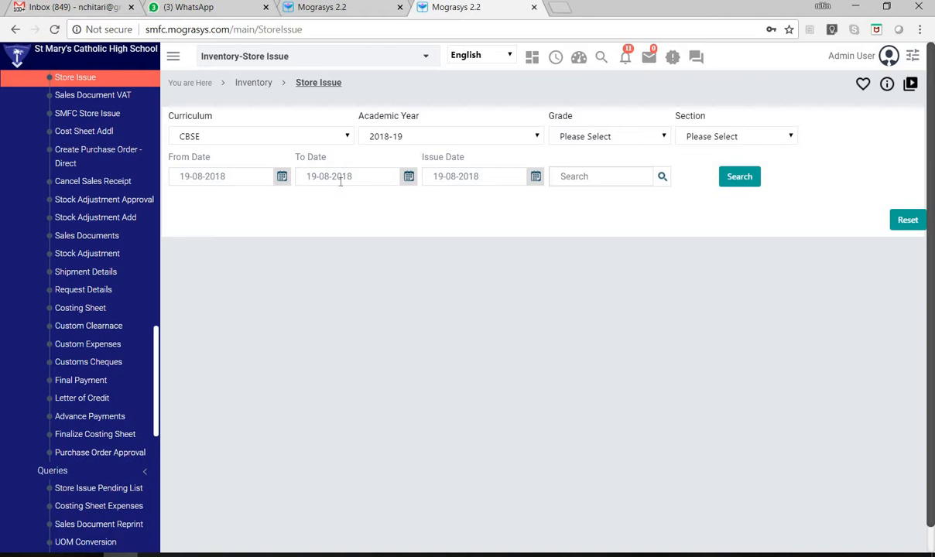
- Try to search the store issues dated from 19-08-2017 to 19-08-2018
left_click_drag(347, 176, 363, 181)
type("7")
key("shift+Right")
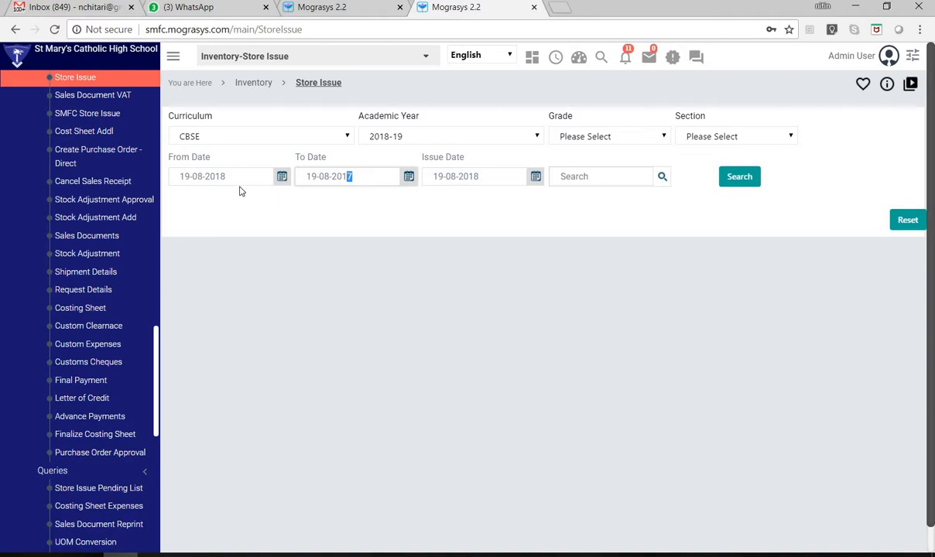
type("8")
left_click_drag(218, 176, 245, 179)
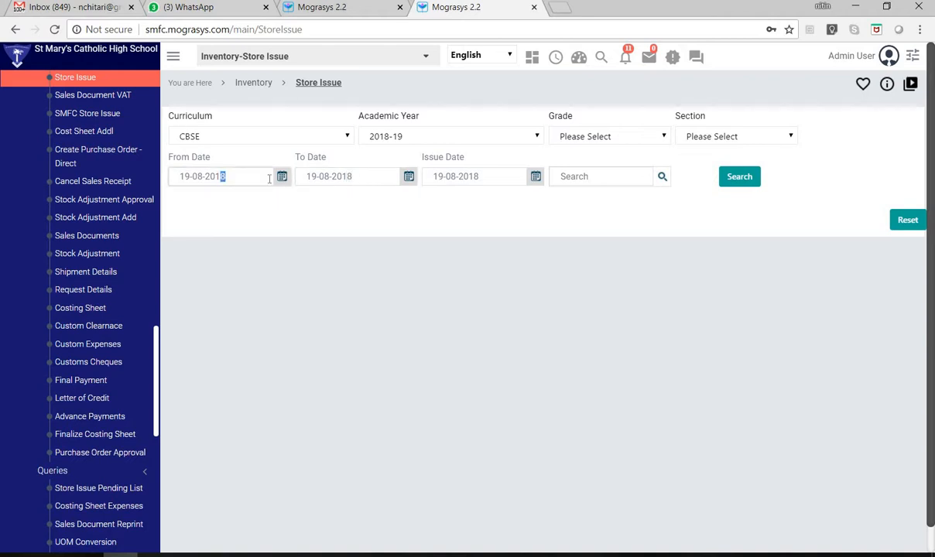
type("7")
left_click(736, 176)
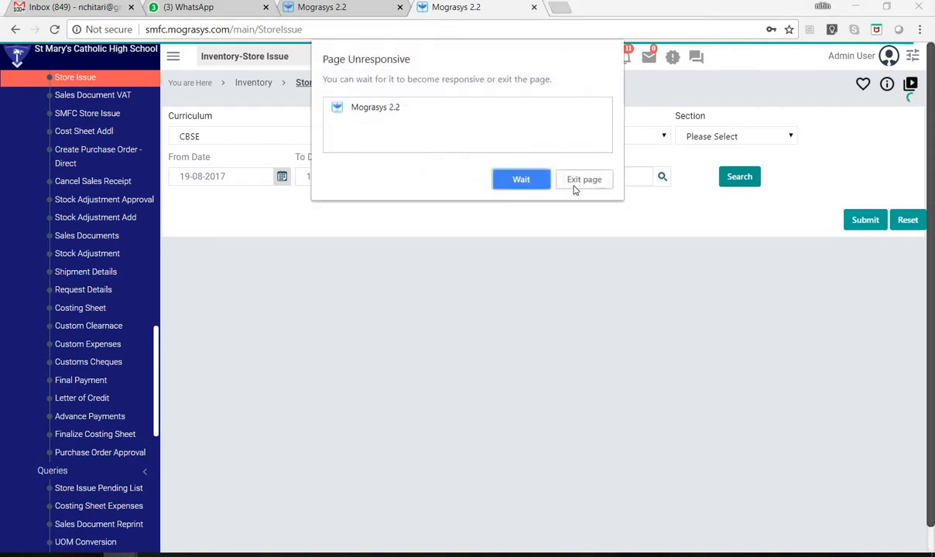
- Exit the unresponsive Store Issue page and go back to SMFC Store Issue
left_click(576, 181)
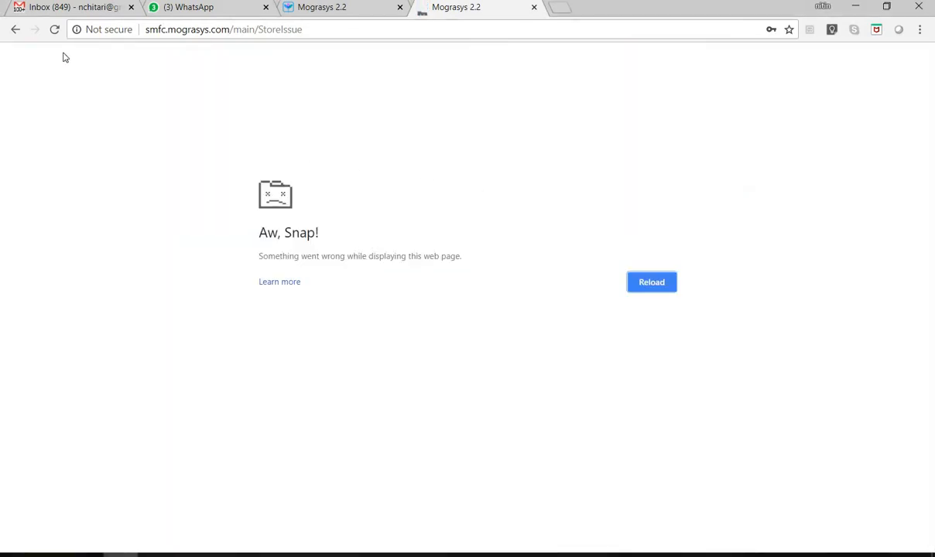
left_click(16, 29)
left_click_drag(244, 29, 248, 30)
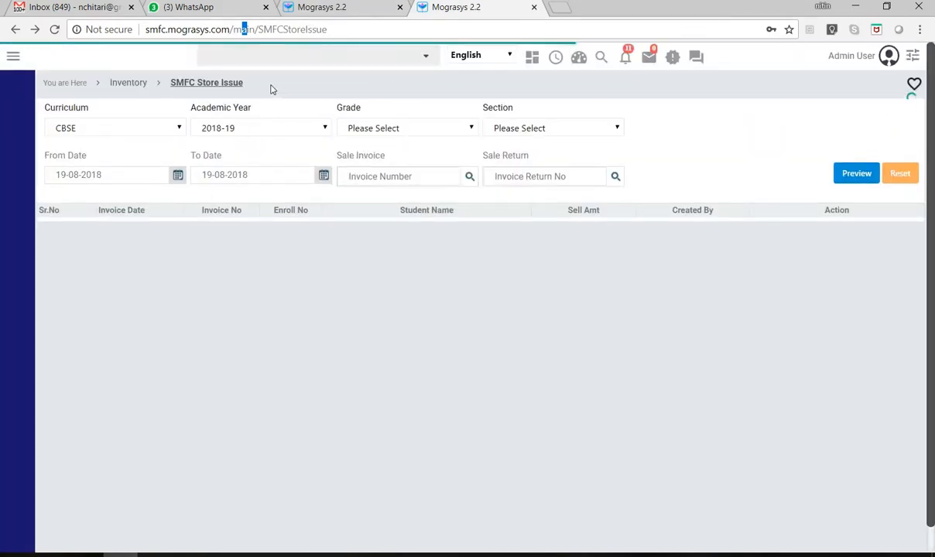
- Search the pages for STORE again and choose Inventory-SMFC Store Issue
left_click(232, 62)
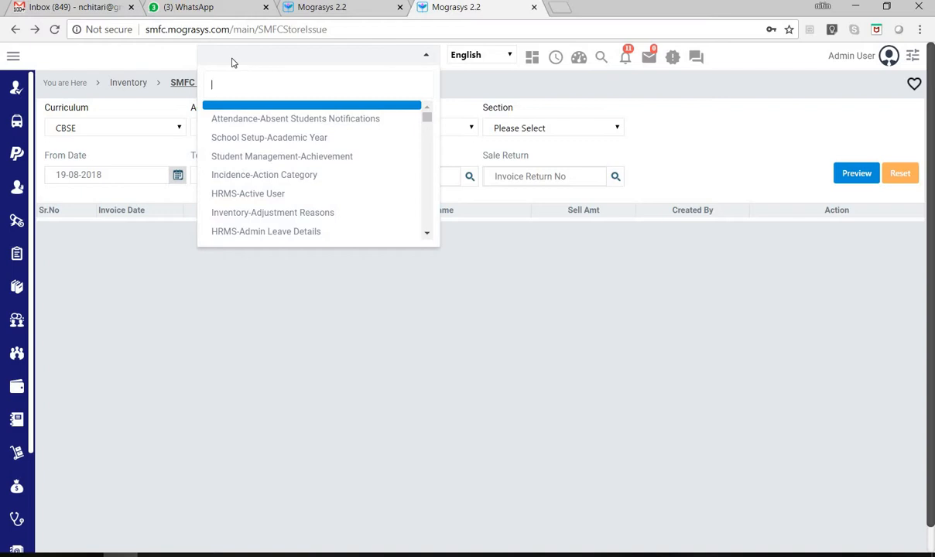
type("STORE")
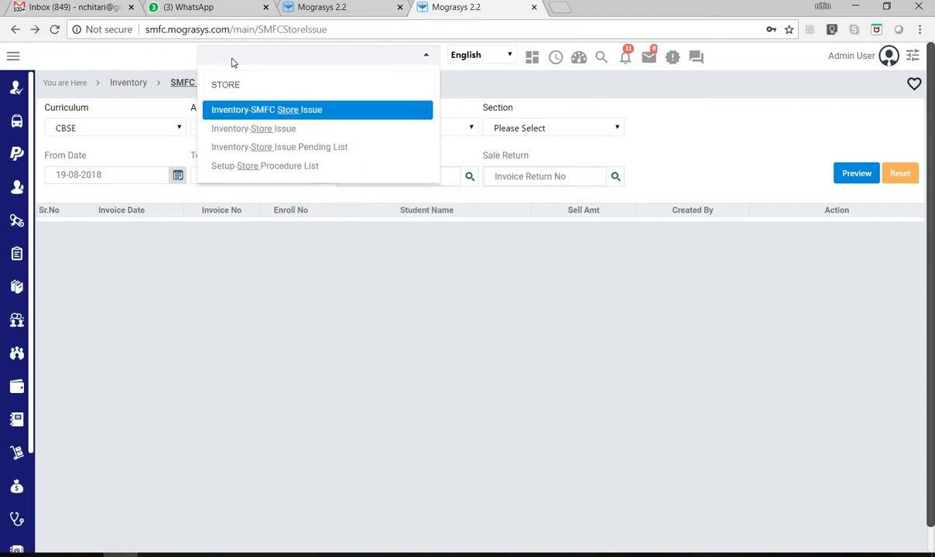
key("Down")
key("Up")
key("Return")
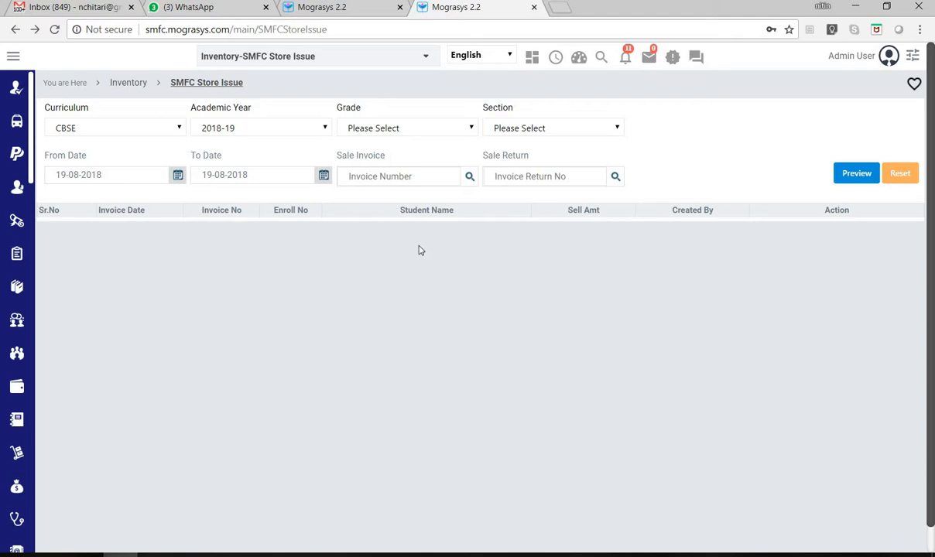
- Open the Store Issue Pending List from the Queries section of the Inventory module overview
left_click(133, 90)
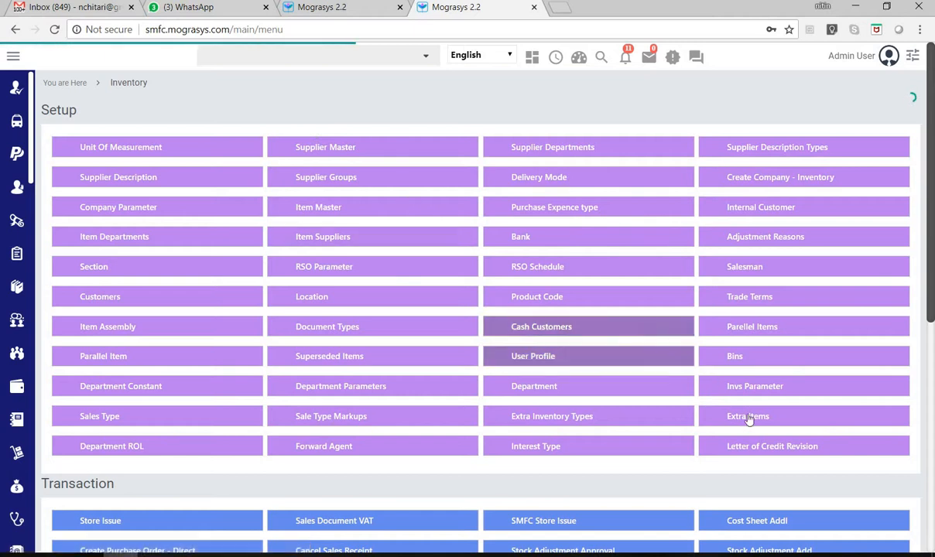
scroll(748, 434, "down", 1)
scroll(748, 433, "down", 1)
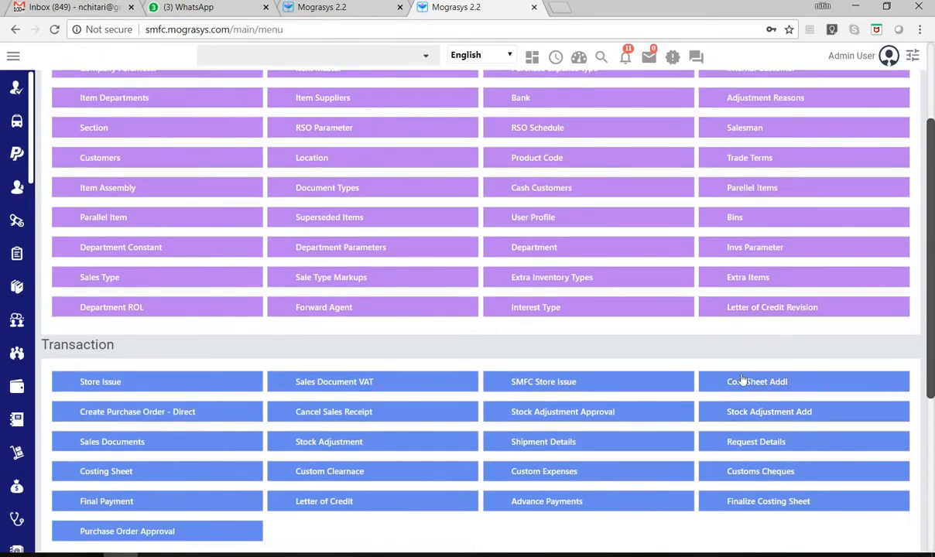
scroll(306, 342, "down", 3)
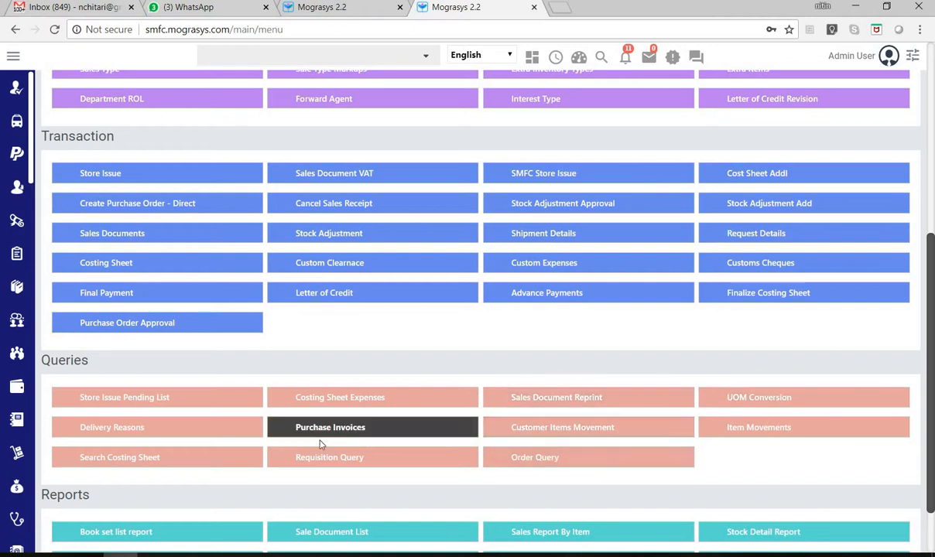
left_click(135, 399)
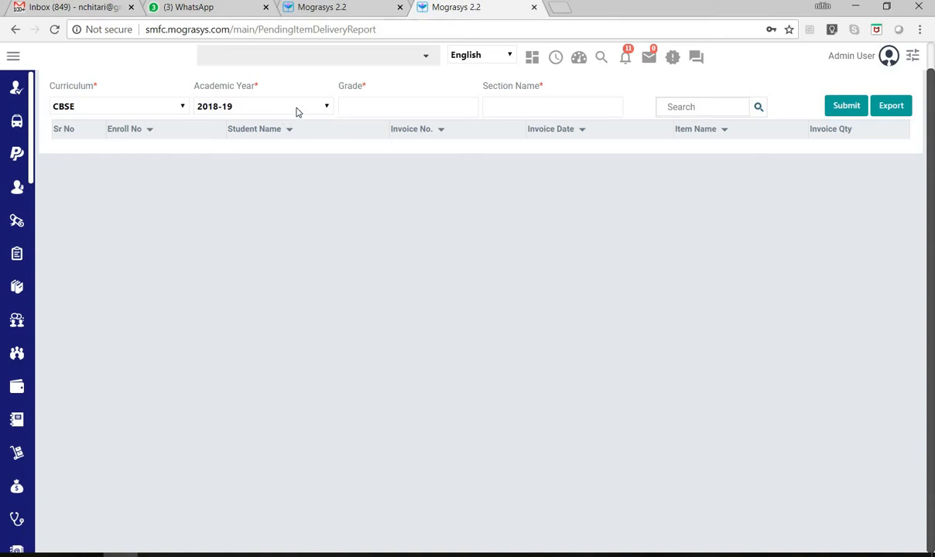
- List the pending store issues for GRADE 1 with all of its sections selected
left_click(394, 105)
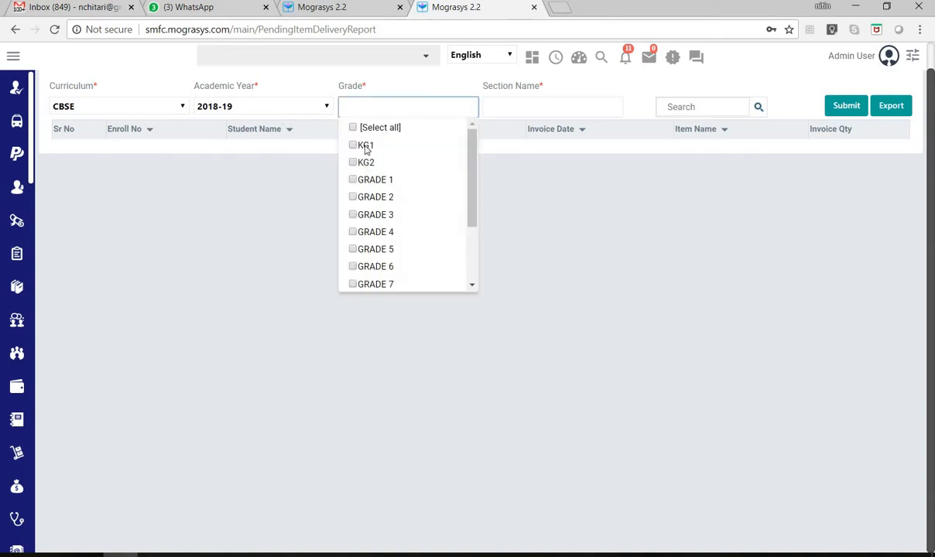
left_click(353, 179)
left_click(844, 109)
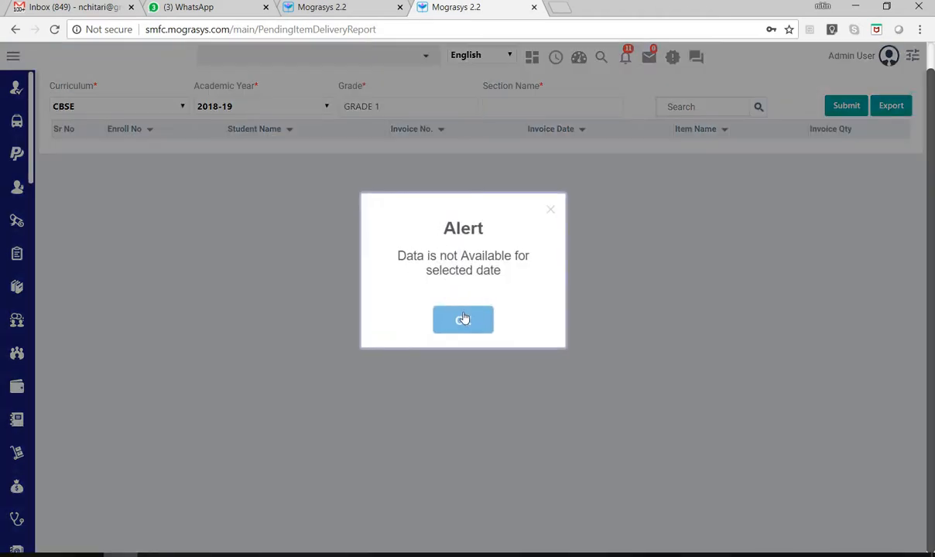
left_click(465, 317)
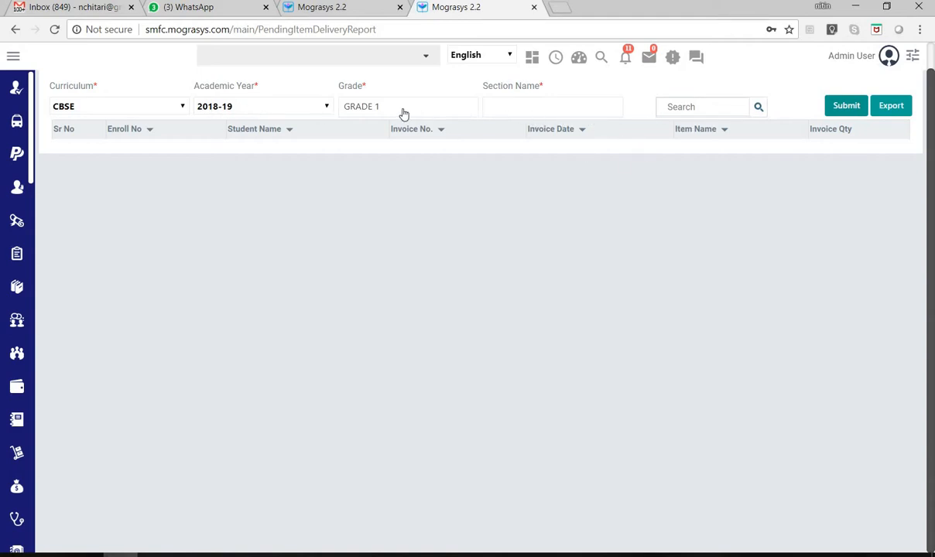
left_click(488, 110)
left_click(496, 128)
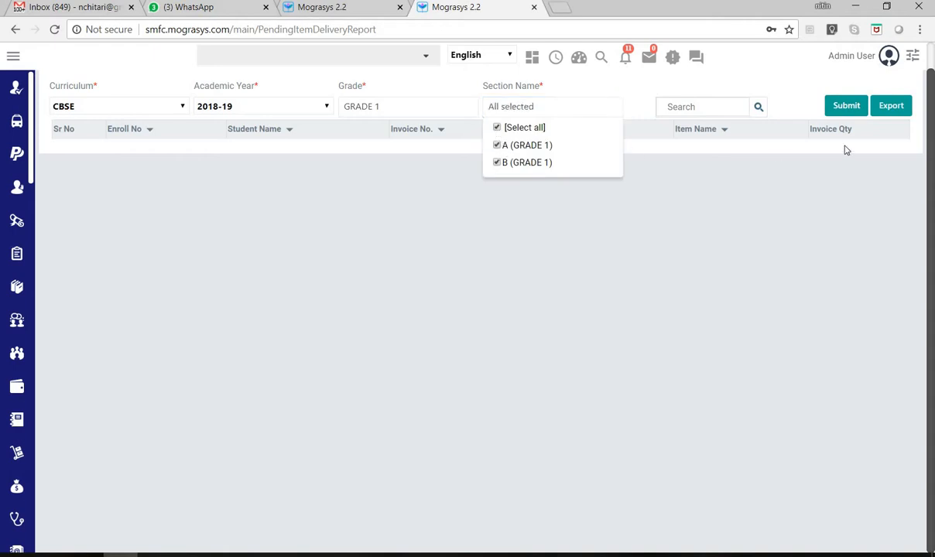
left_click(849, 109)
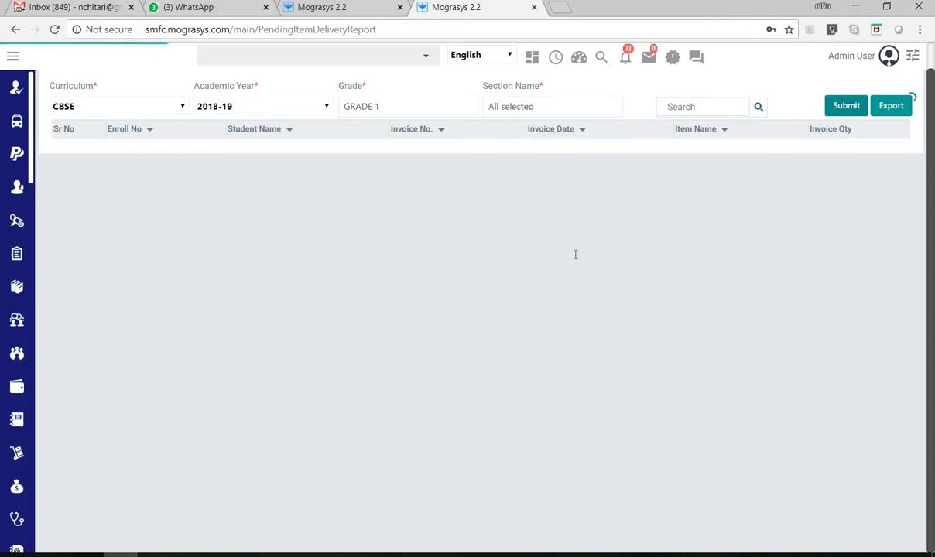
- Examine the pending item names and invoice quantities listed for the GRADE 1 students
scroll(581, 257, "down", 4)
scroll(658, 284, "up", 5)
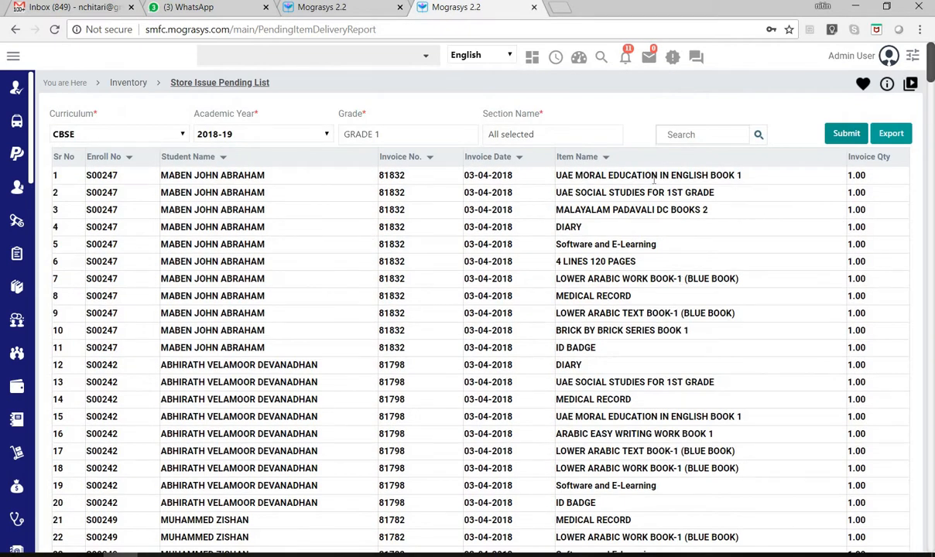
left_click_drag(583, 177, 615, 193)
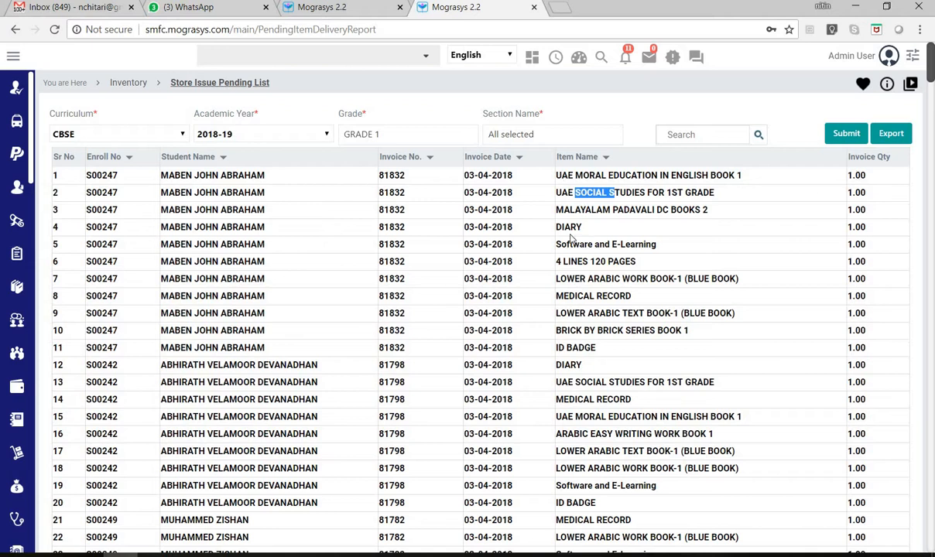
left_click_drag(574, 192, 619, 211)
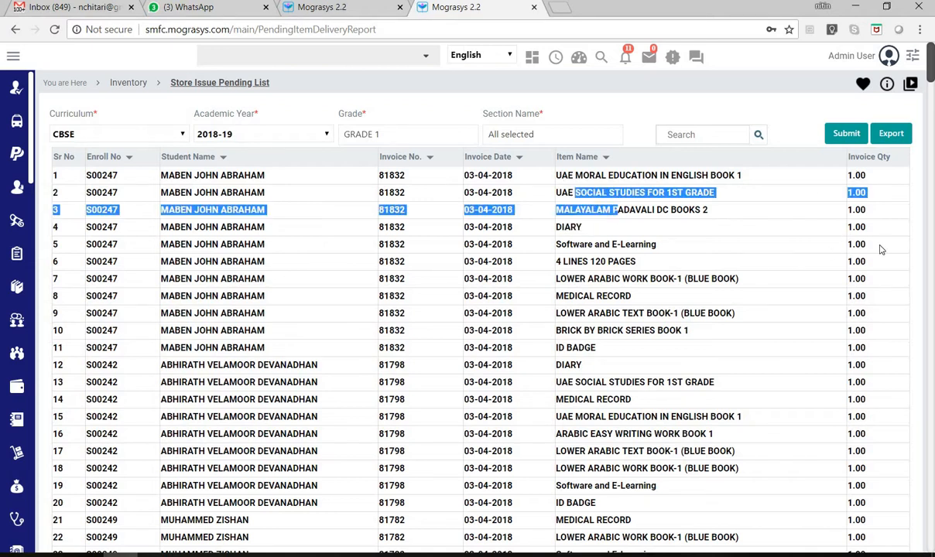
left_click_drag(880, 250, 814, 243)
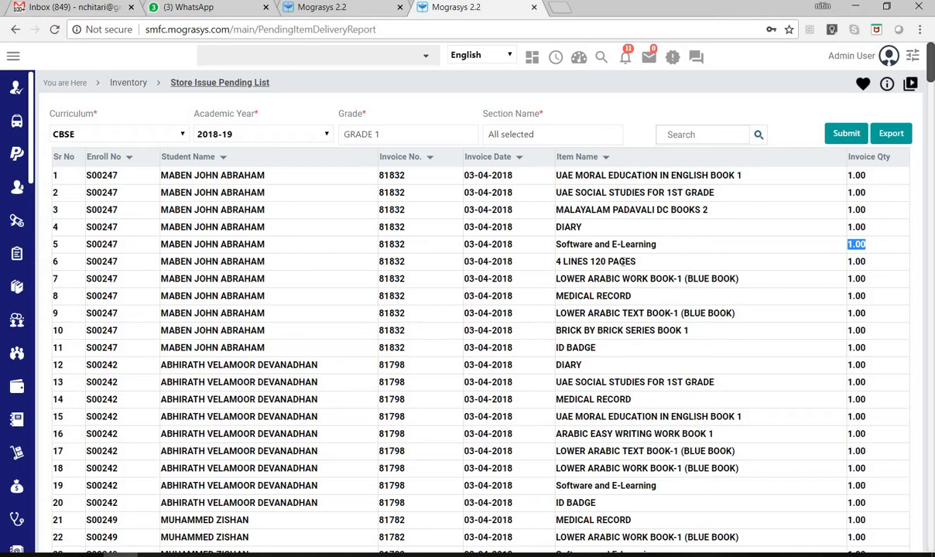
scroll(678, 341, "down", 10)
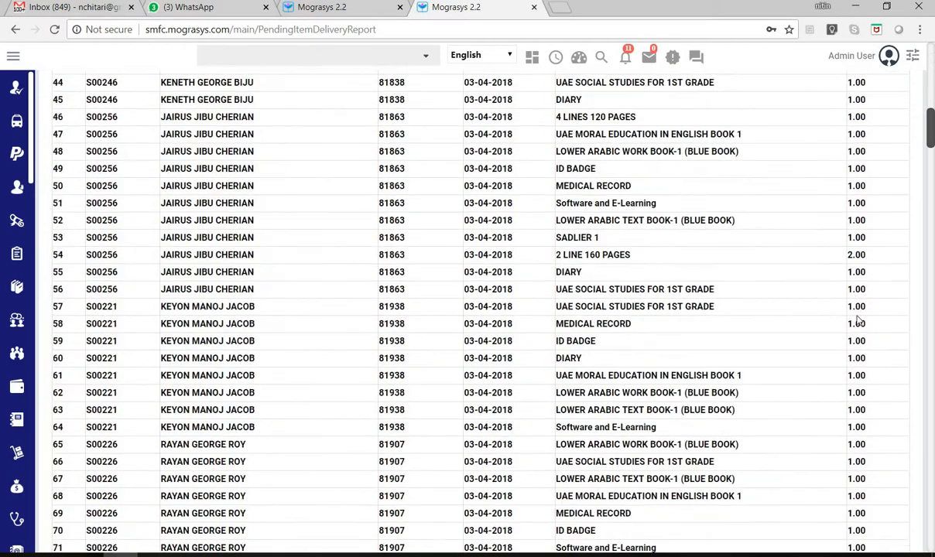
scroll(766, 81, "up", 10)
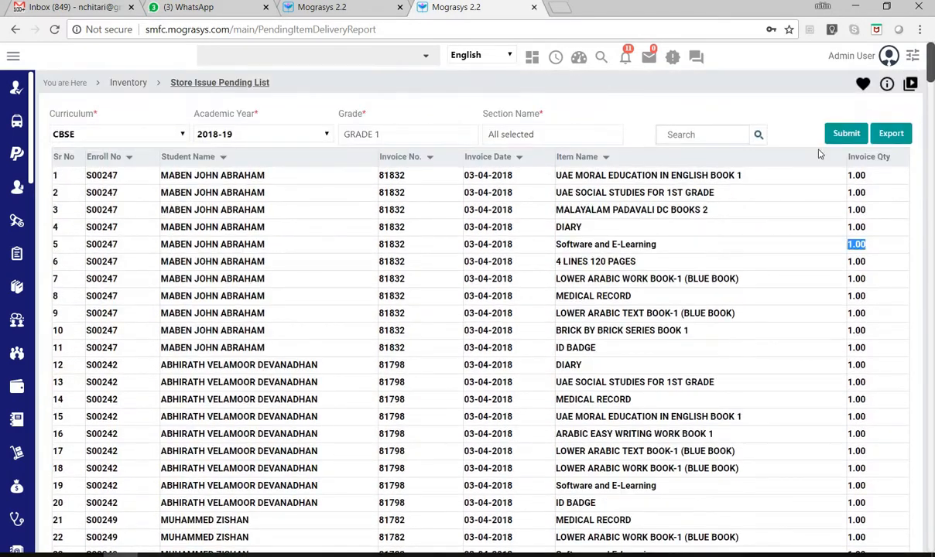
- Sort the GRADE 1 store issue pending list by item name in descending order
left_click_drag(932, 71, 933, 121)
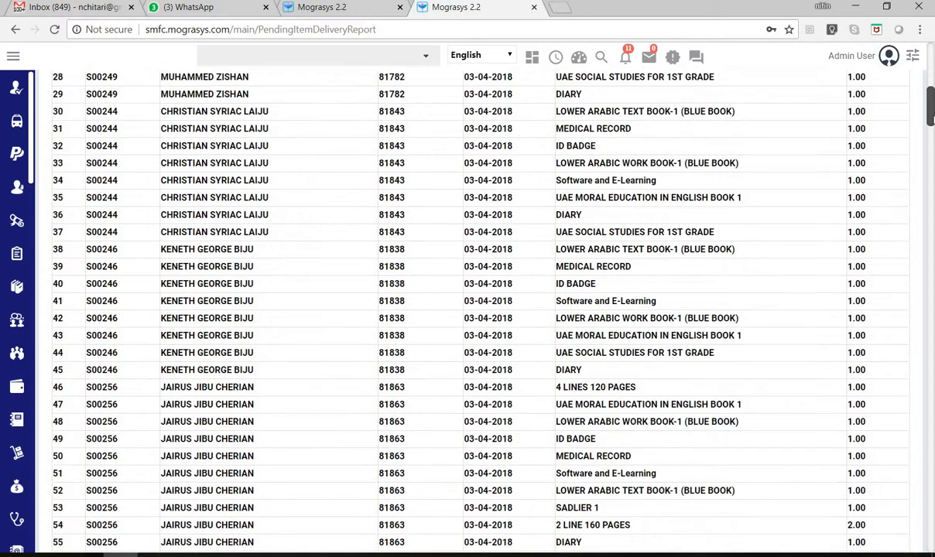
scroll(452, 181, "up", 7)
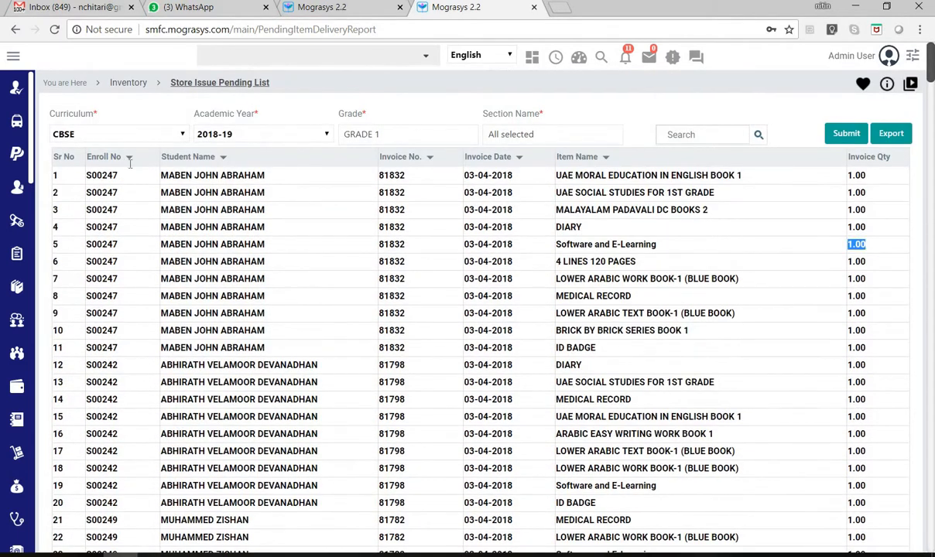
left_click(577, 157)
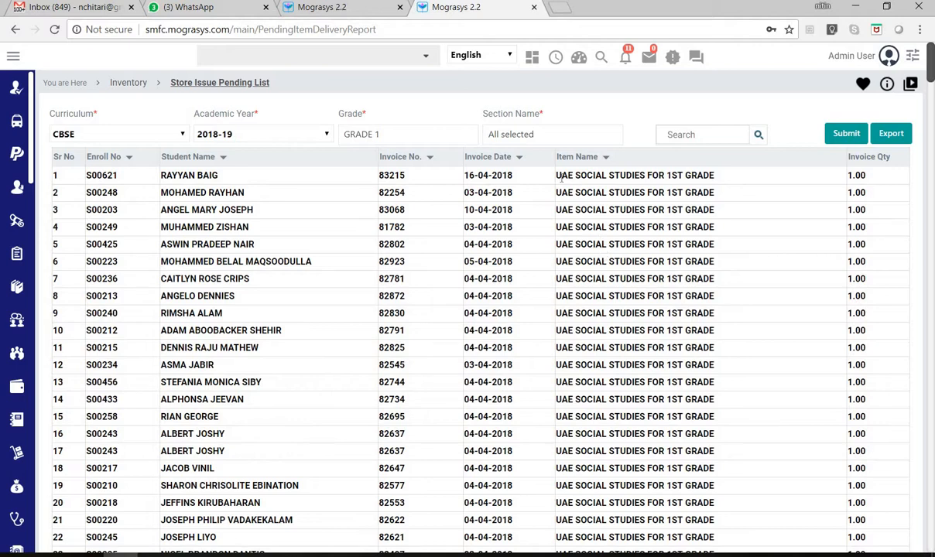
- Examine the sorted pending list to see which students are still waiting for each item
left_click_drag(600, 184, 555, 174)
scroll(671, 473, "down", 9)
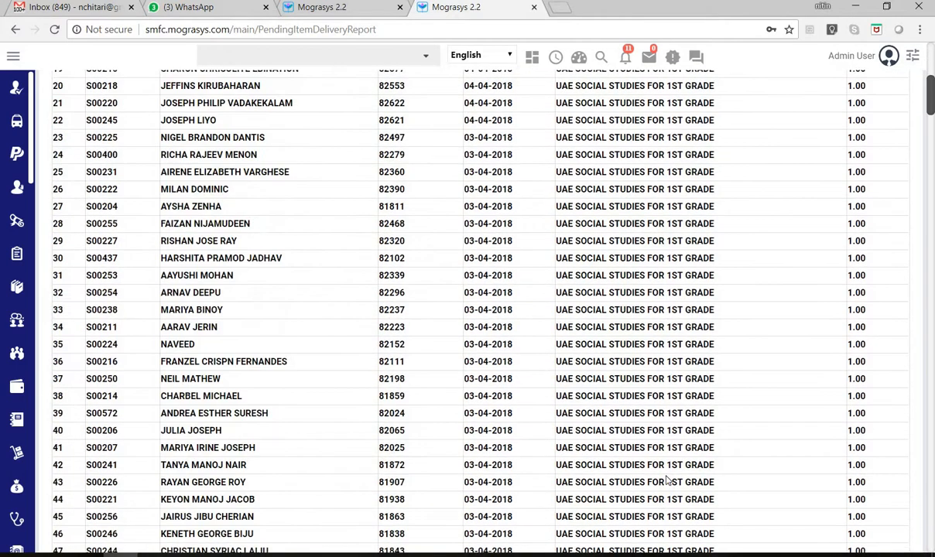
scroll(672, 473, "down", 15)
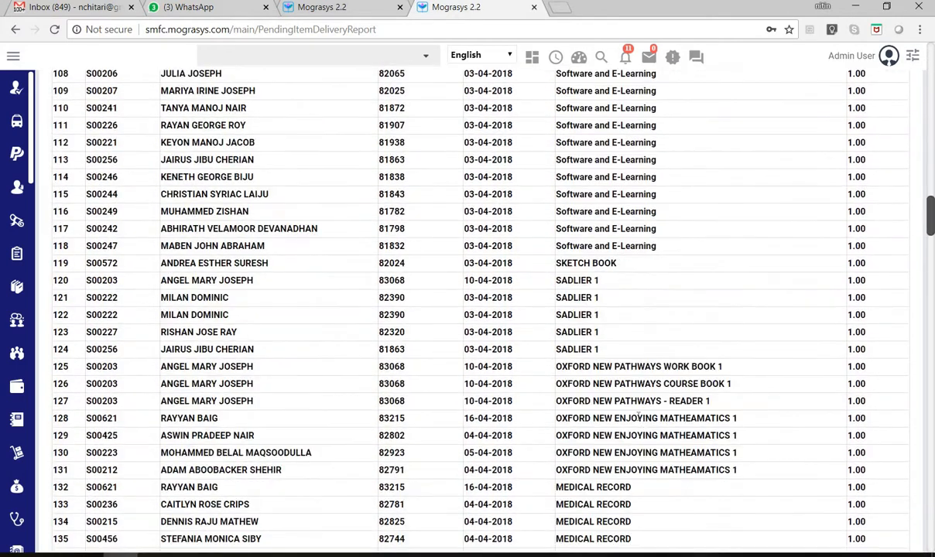
scroll(628, 409, "up", 1)
scroll(628, 408, "down", 3)
scroll(691, 263, "up", 19)
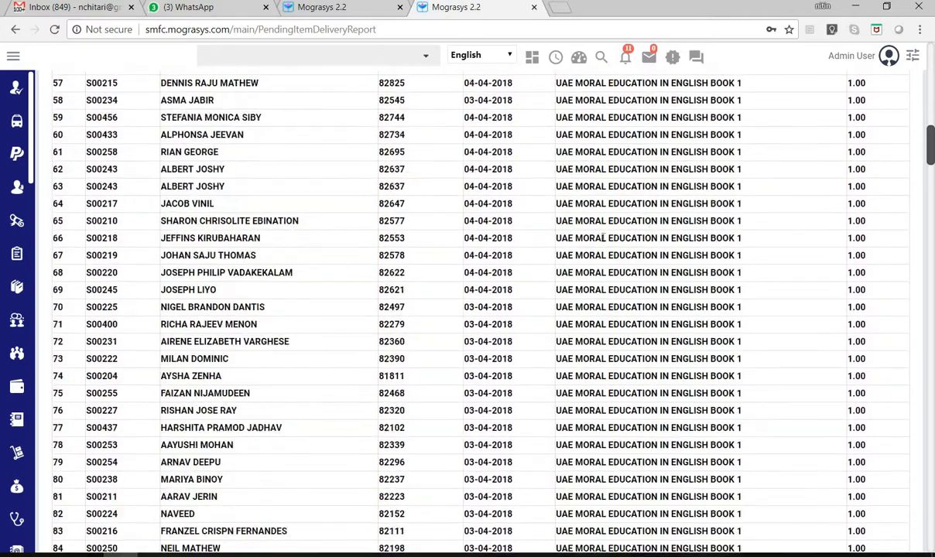
scroll(573, 231, "up", 7)
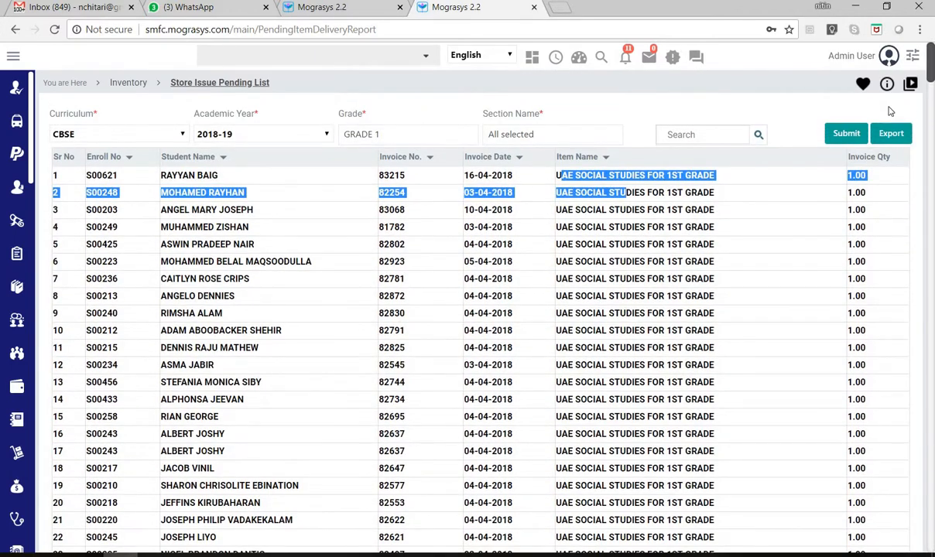
- Return to the Inventory module overview and review its Transaction, Queries and Reports sections
left_click(129, 82)
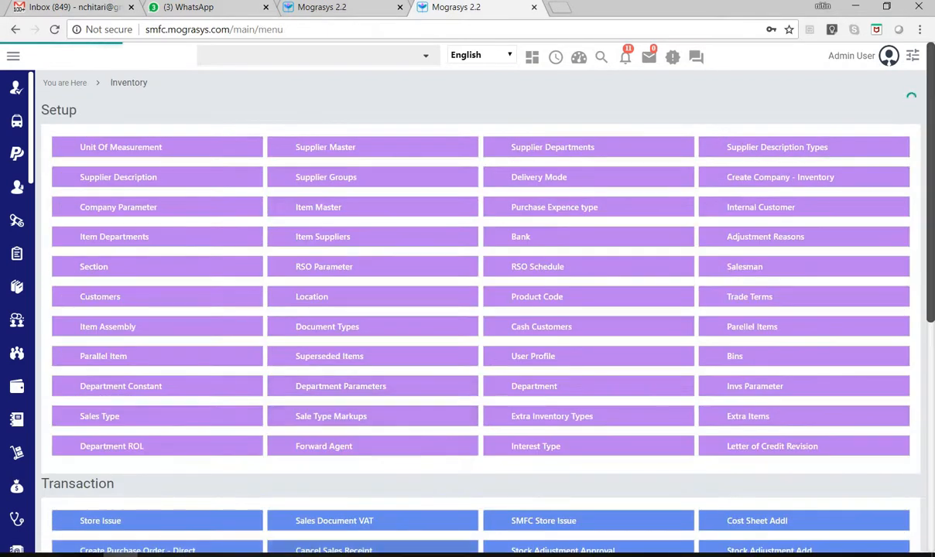
mouse_move(292, 555)
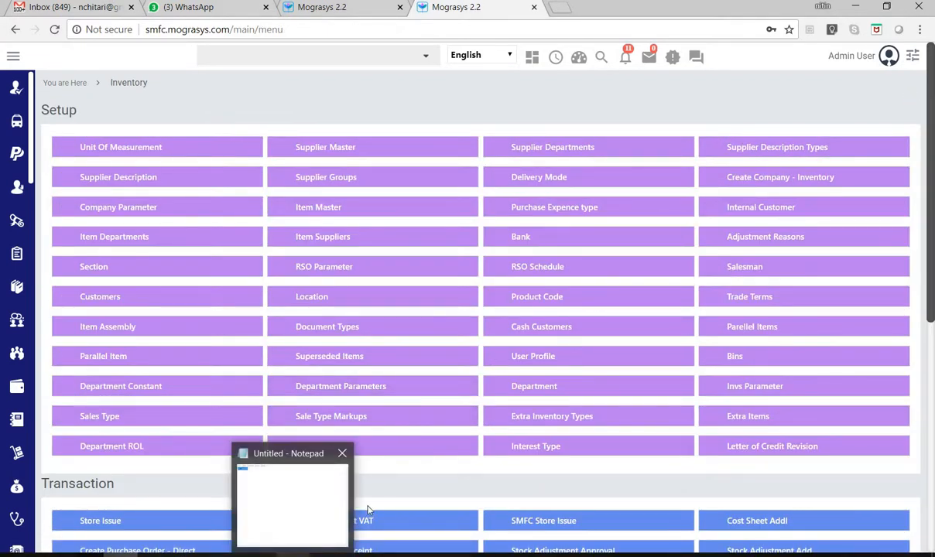
scroll(413, 489, "down", 4)
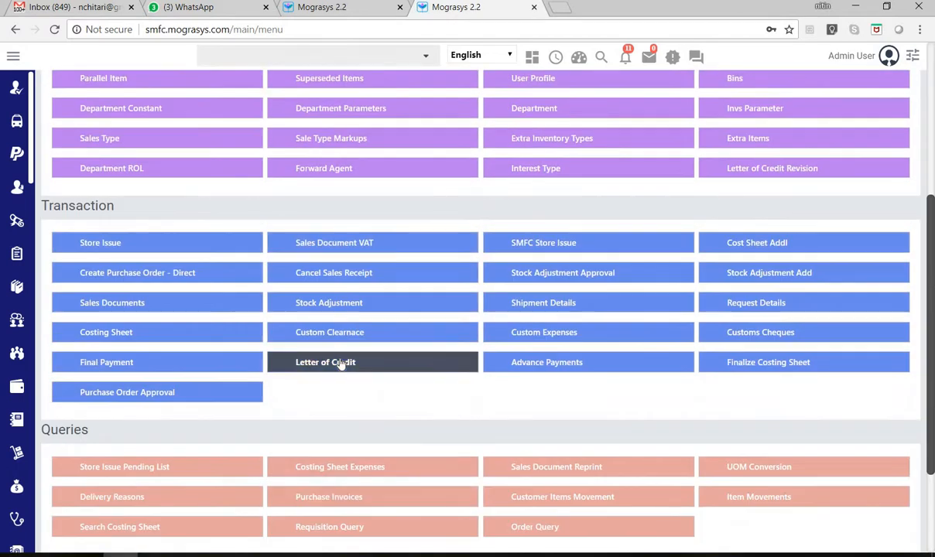
scroll(403, 430, "down", 2)
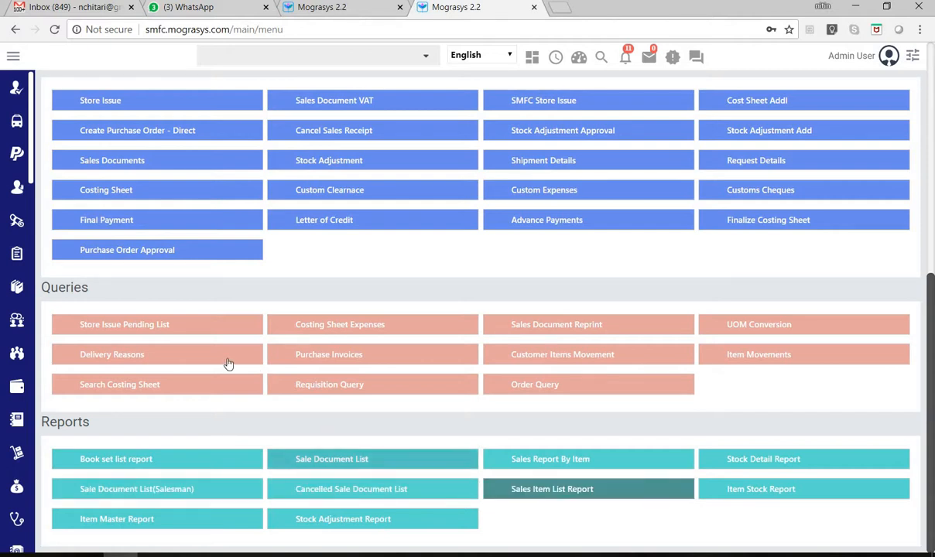
scroll(178, 317, "up", 5)
- Open the Fee Collection Summary By Cashier report from the Reports section of the Fees module
left_click(13, 59)
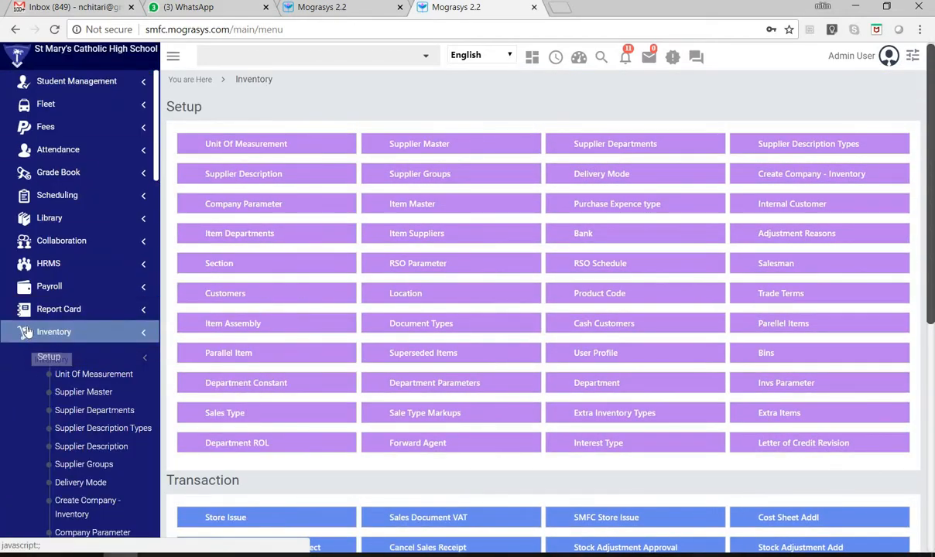
left_click(43, 127)
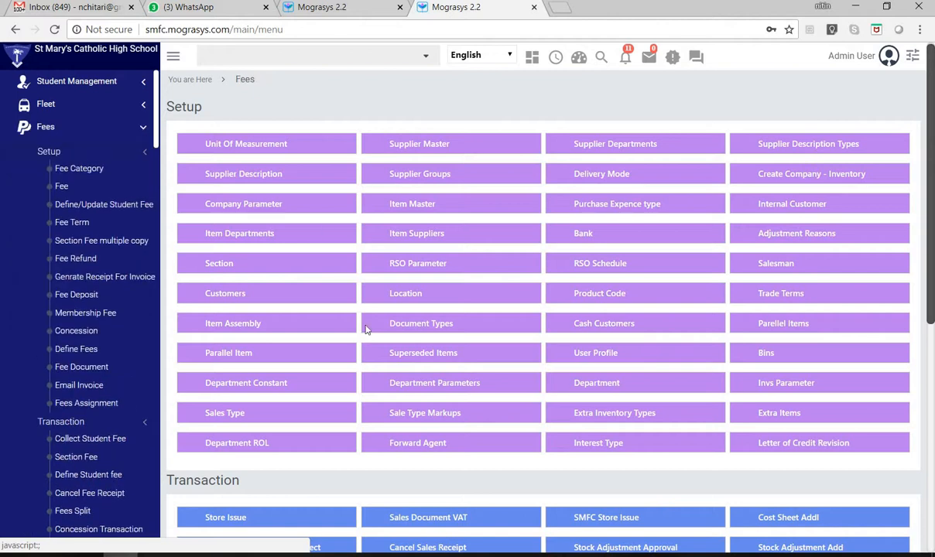
scroll(484, 484, "down", 2)
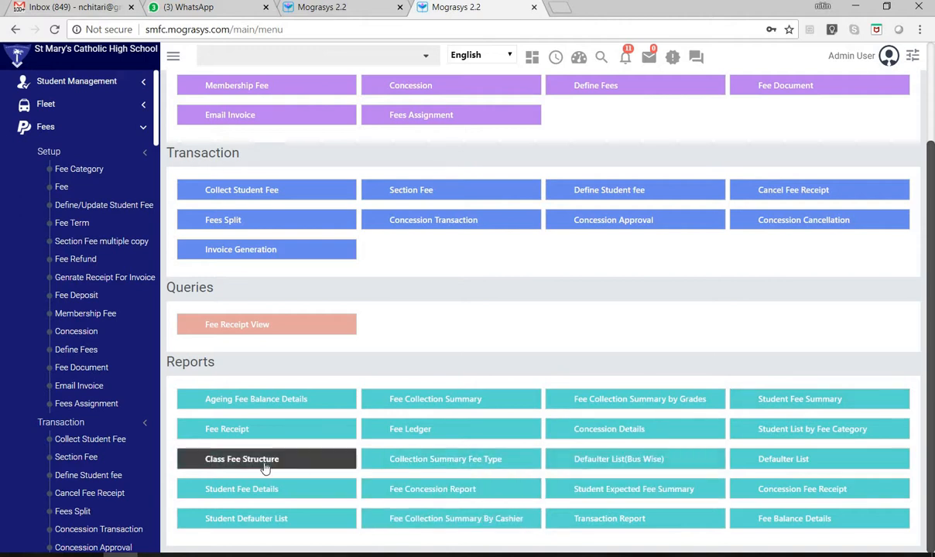
left_click(459, 520)
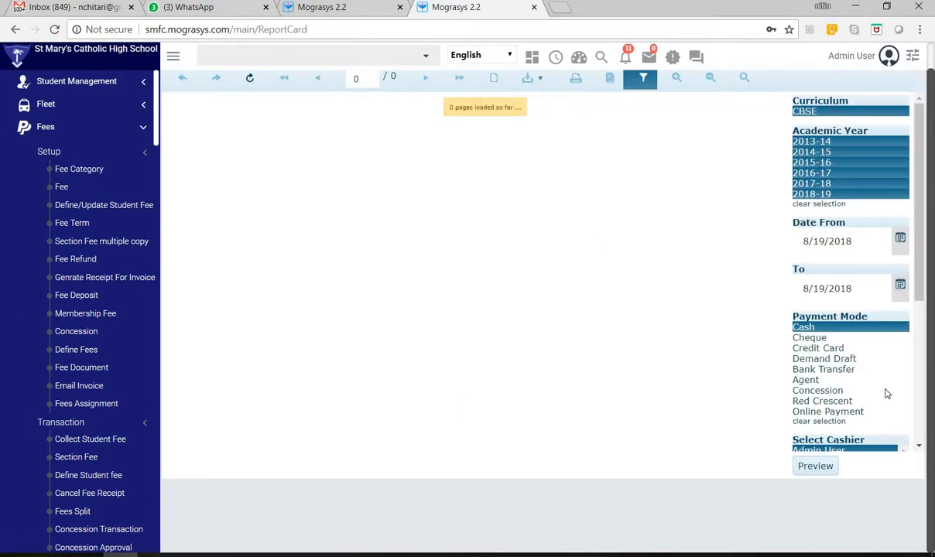
- Set the report's View For filter to Stores Receipt only, deselecting Fees Collection
scroll(922, 257, "down", 3)
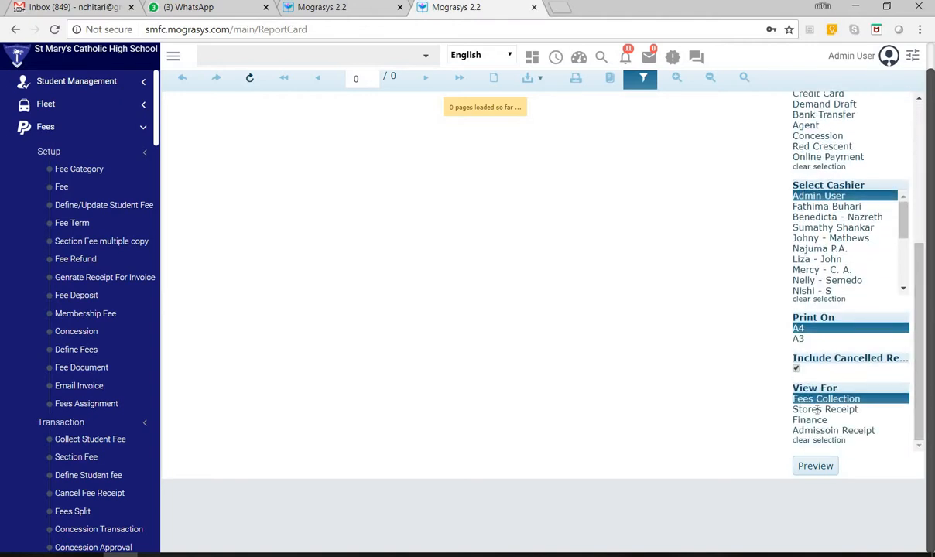
left_click(817, 410, "ctrl")
left_click(814, 399, "ctrl")
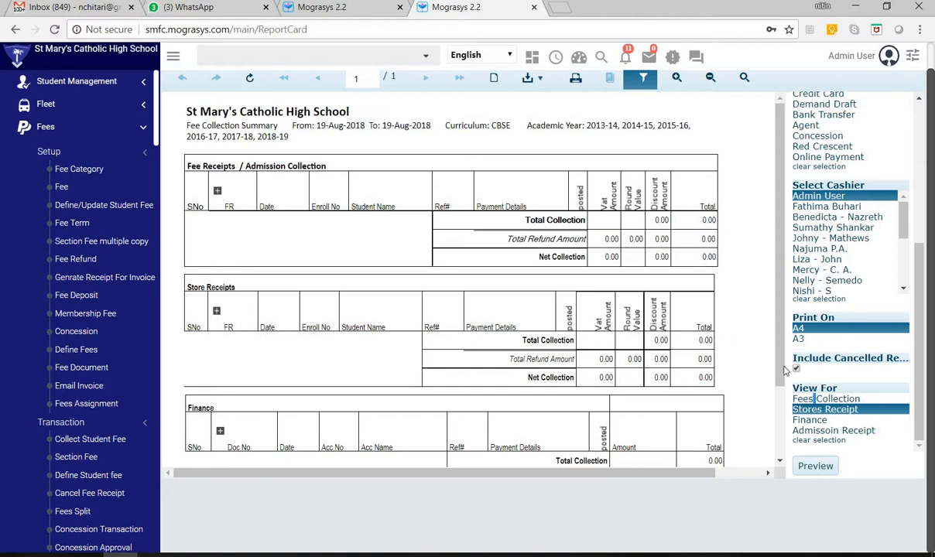
- Review the fee collection summary's receipt sections and its date, payment mode and cashier filters
left_click_drag(780, 370, 782, 256)
scroll(839, 262, "down", 3)
scroll(844, 258, "up", 8)
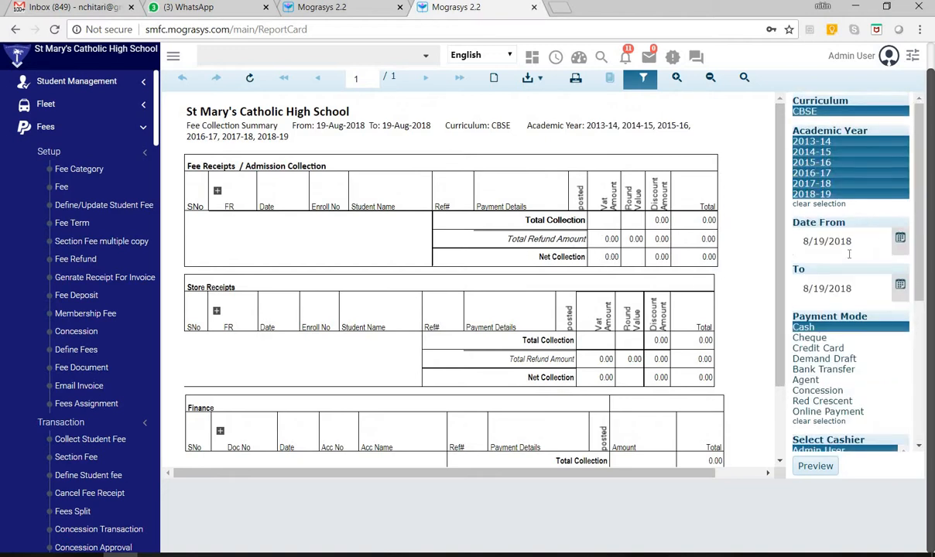
scroll(835, 289, "up", 1)
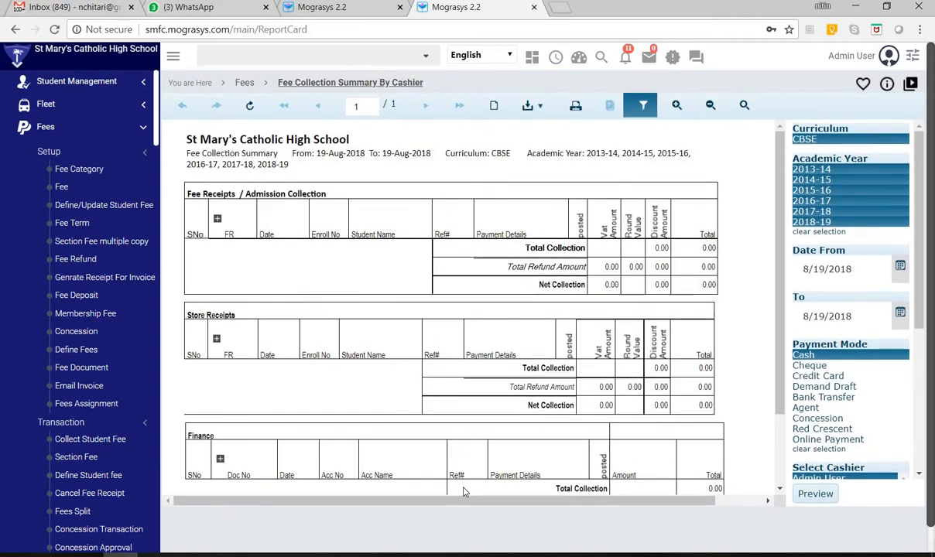